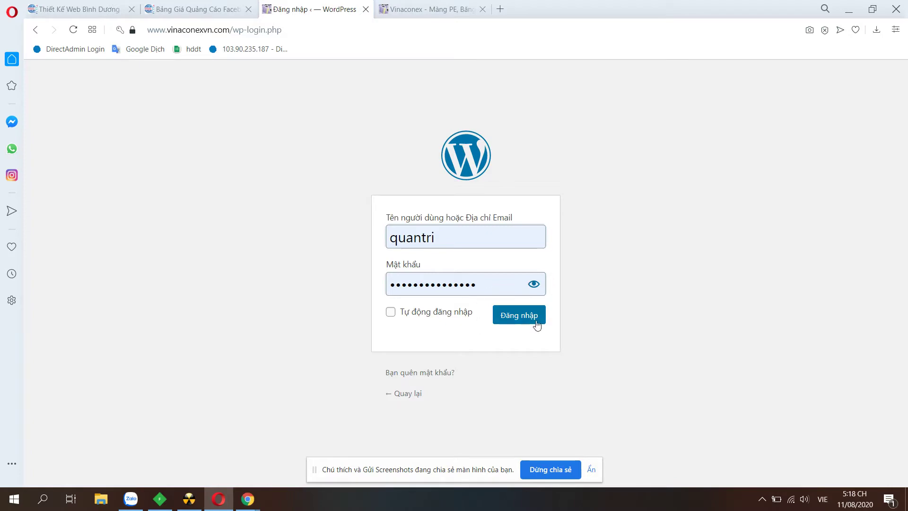
Log in to the site's WordPress admin with the prefilled credentials and start a new post
left_click(523, 316)
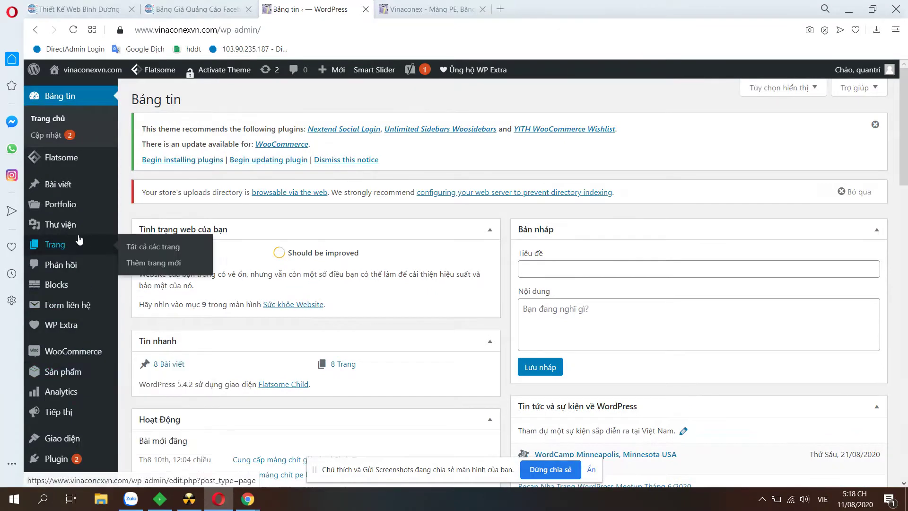
mouse_move(57, 185)
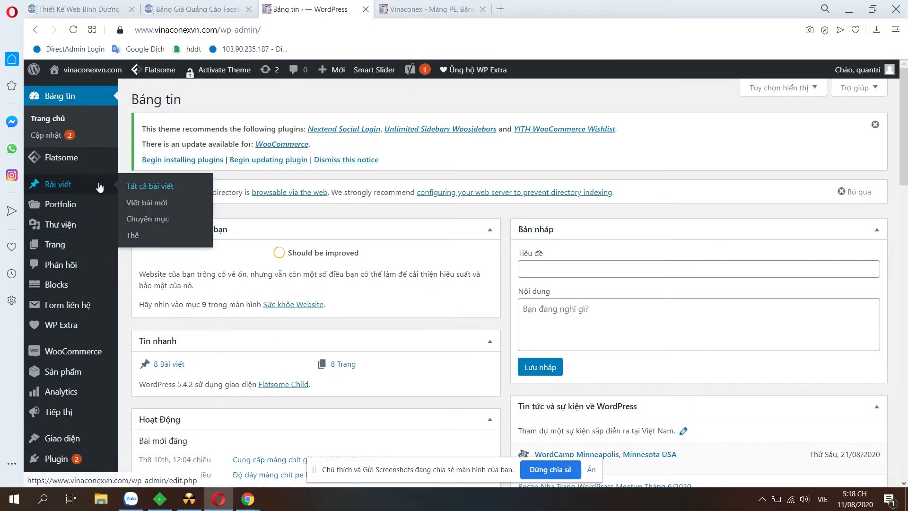
left_click(147, 203)
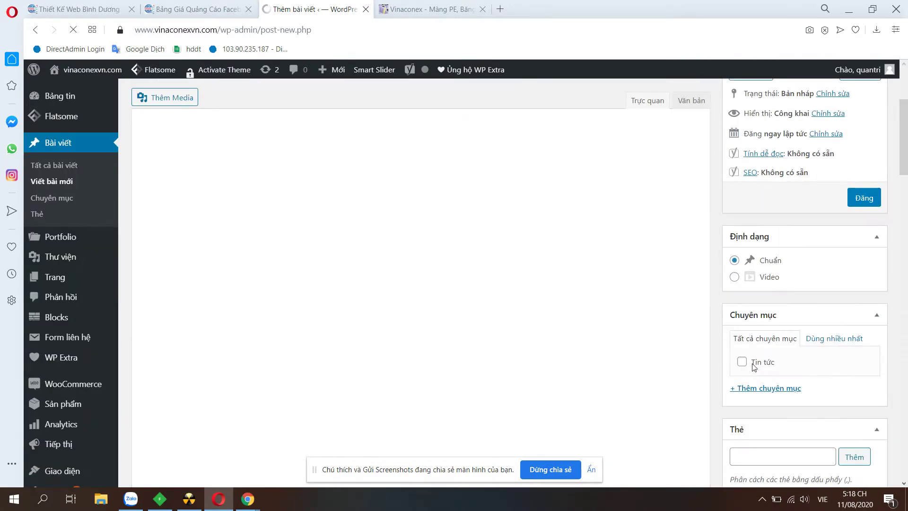
left_click(425, 9)
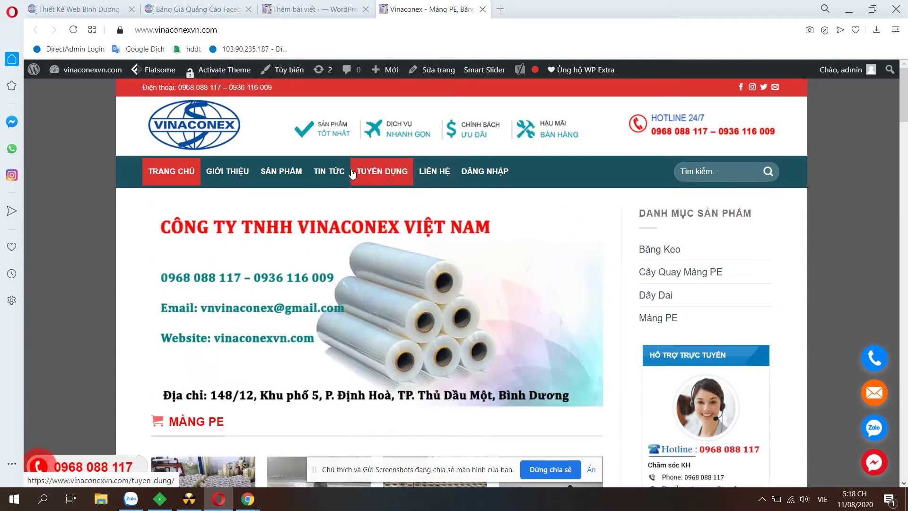
key("ctrl+Tab")
scroll(271, 123, "up", 3)
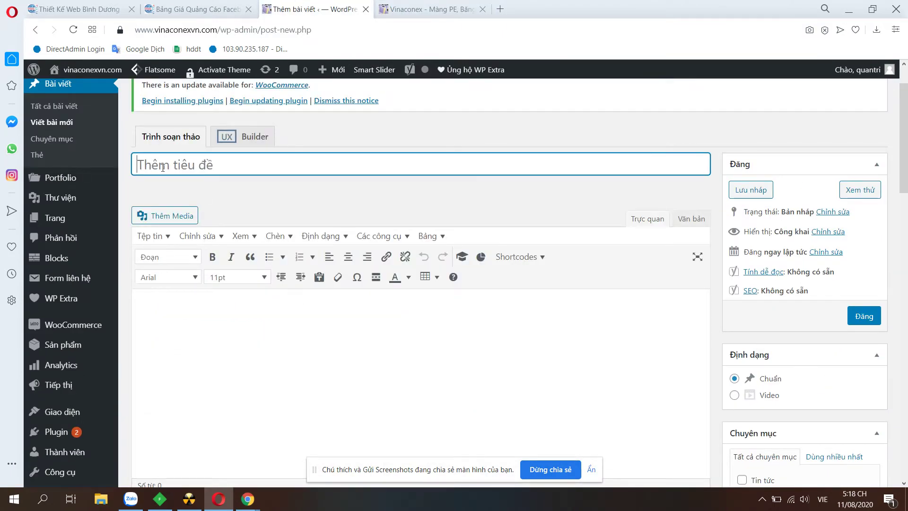
scroll(328, 348, "down", 1)
left_click(153, 256)
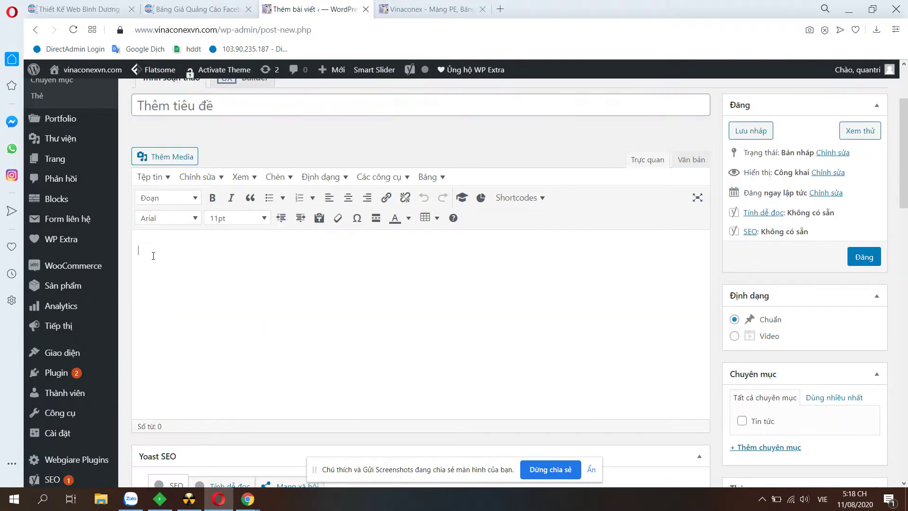
scroll(155, 271, "up", 2)
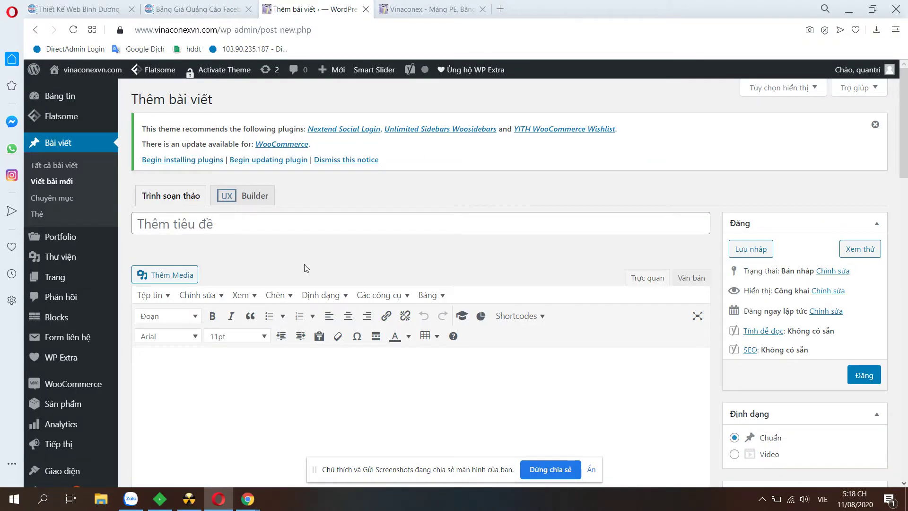
Copy the first article's title on the site's Tin tức page, "Cung cấp màng chít giá rẻ tại Bình Dương", into the new post's title
left_click(464, 5)
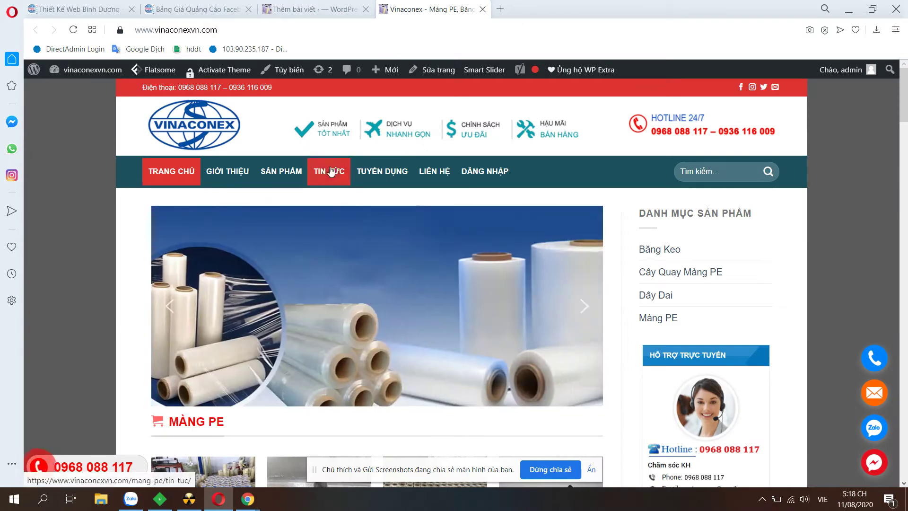
left_click(329, 172)
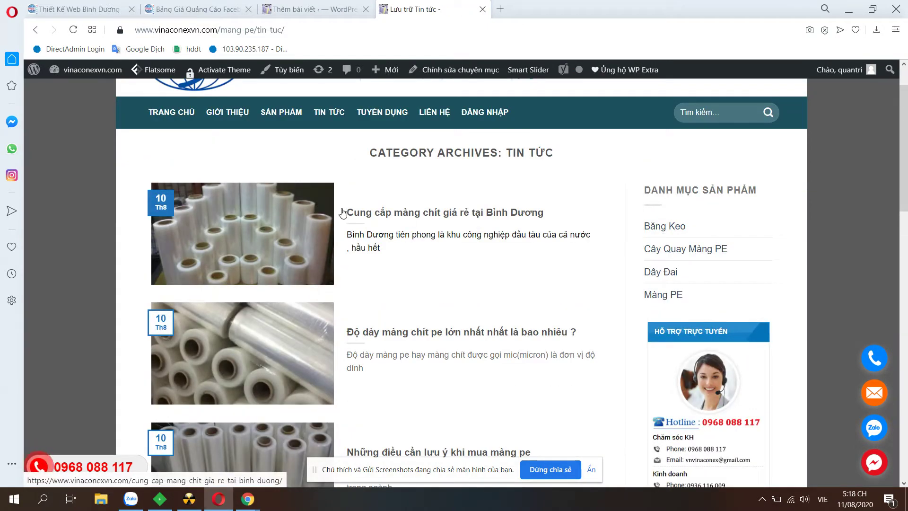
left_click_drag(346, 212, 547, 212)
key("ctrl+c")
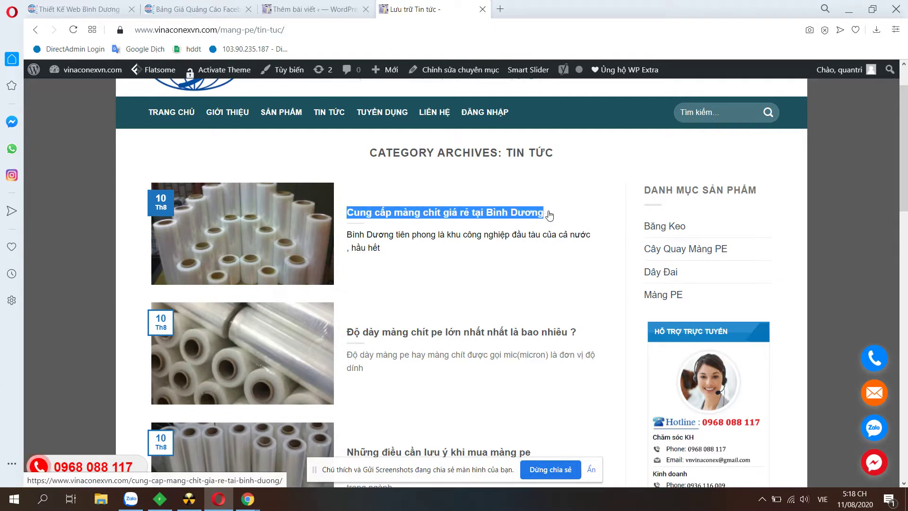
middle_click(471, 213)
left_click(471, 213)
key("ctrl+Tab")
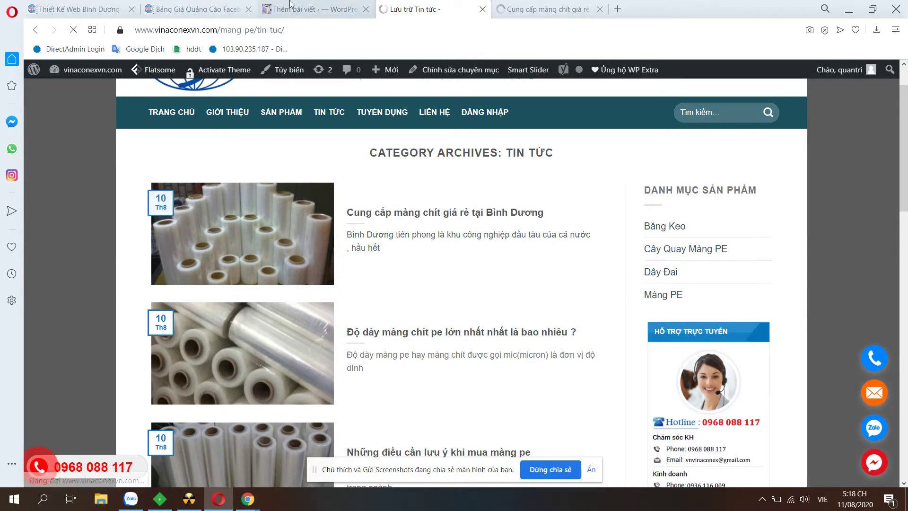
left_click(282, 227)
key("ctrl+v")
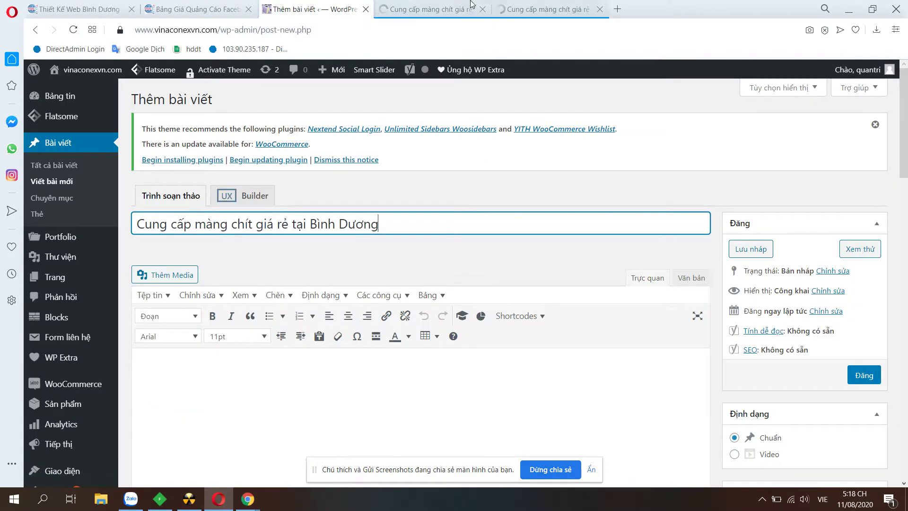
Copy the article's body from "Bình Dương tiên phong" through its last paragraph, including the image, into the new post's content
left_click(457, 5)
scroll(173, 220, "down", 10)
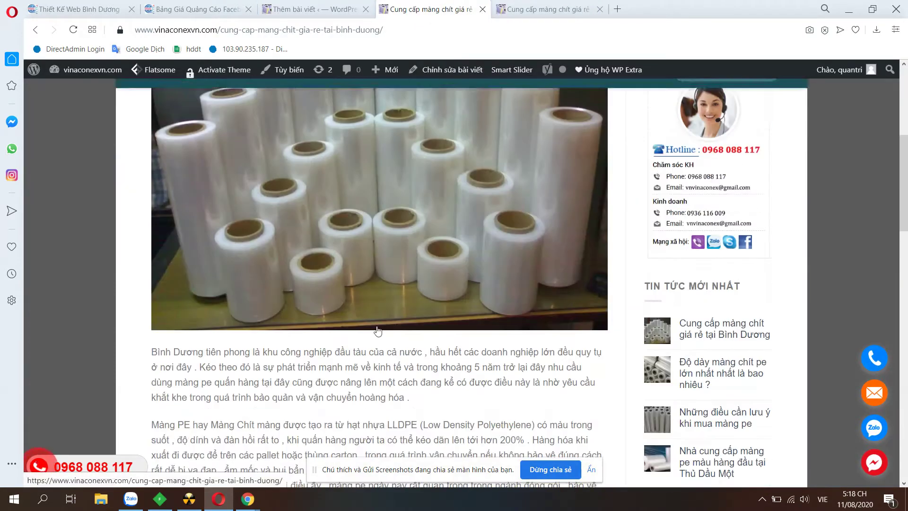
scroll(172, 220, "up", 3)
left_click_drag(152, 233, 344, 351)
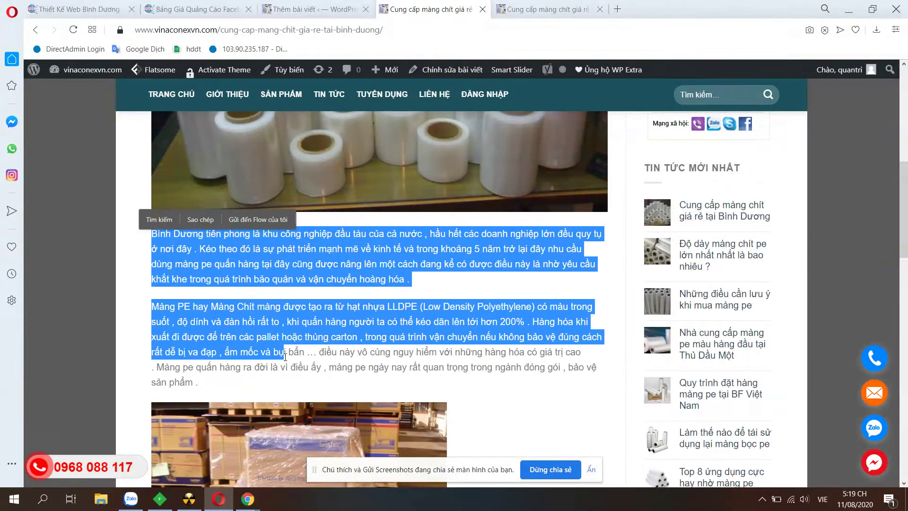
scroll(331, 355, "down", 10)
left_click(285, 232, "shift")
key("ctrl+c")
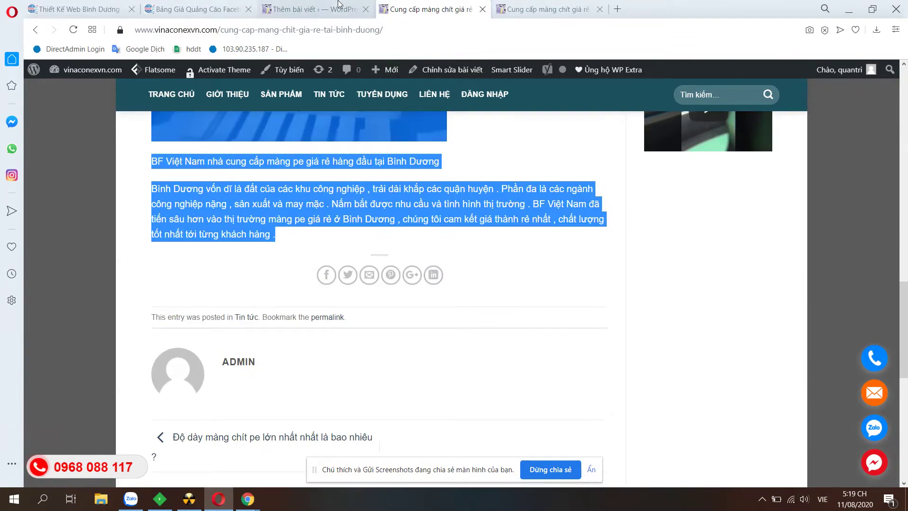
left_click(312, 9)
left_click(309, 392)
key("ctrl+v")
scroll(270, 382, "up", 10)
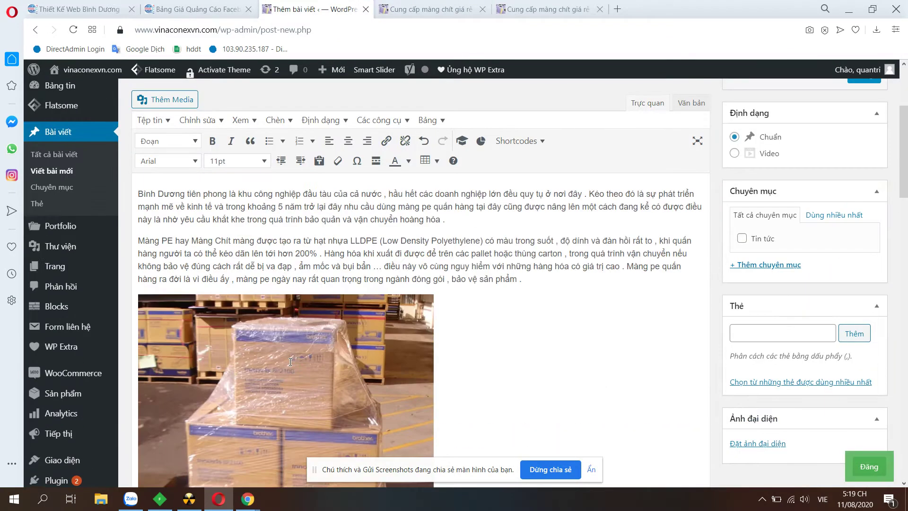
Assign the post to the Tin tức category and open the file chooser for uploading its featured image
scroll(721, 312, "down", 3)
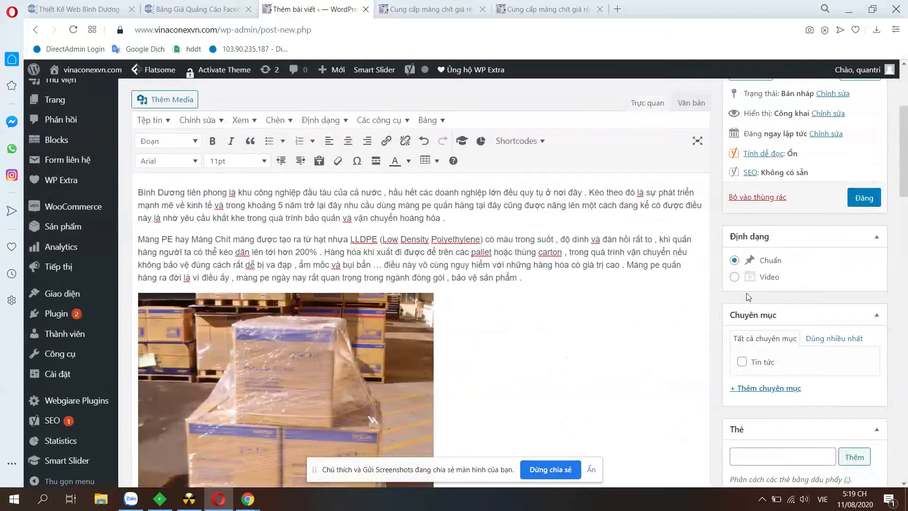
left_click(741, 362)
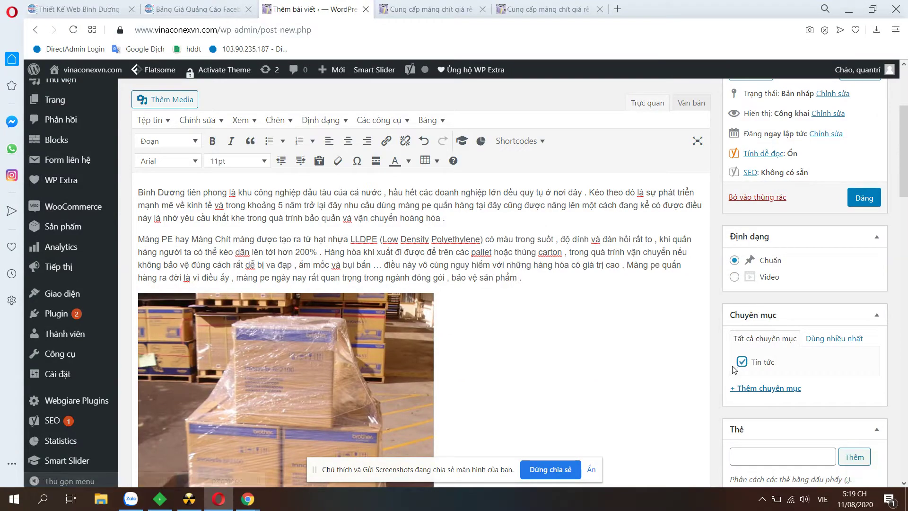
scroll(679, 349, "up", 3)
scroll(679, 349, "down", 10)
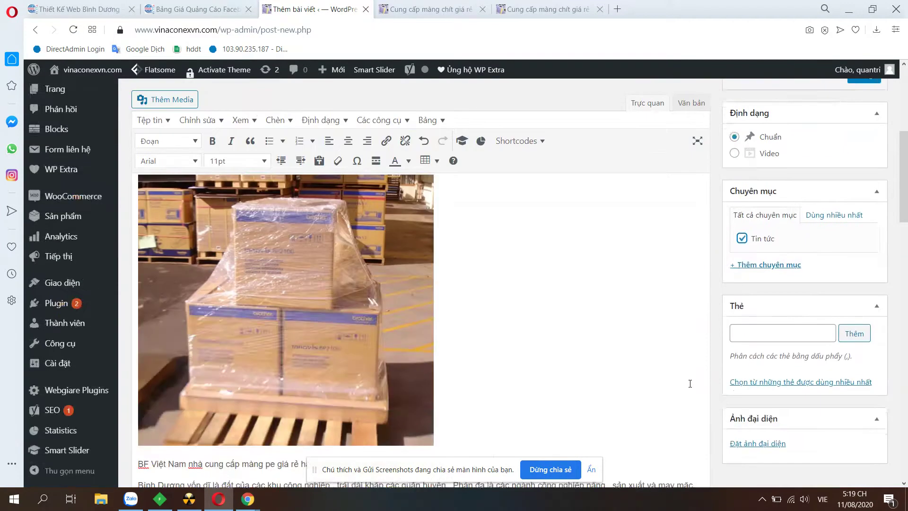
left_click(764, 445)
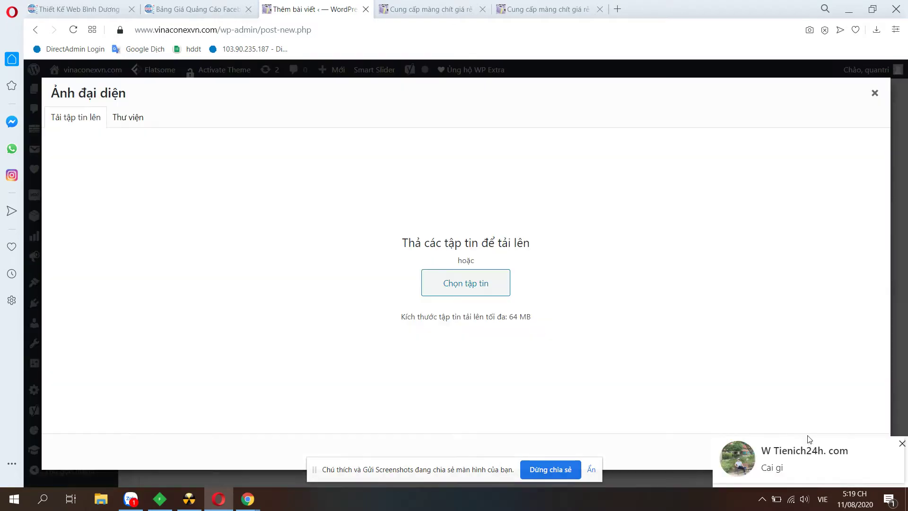
left_click(902, 444)
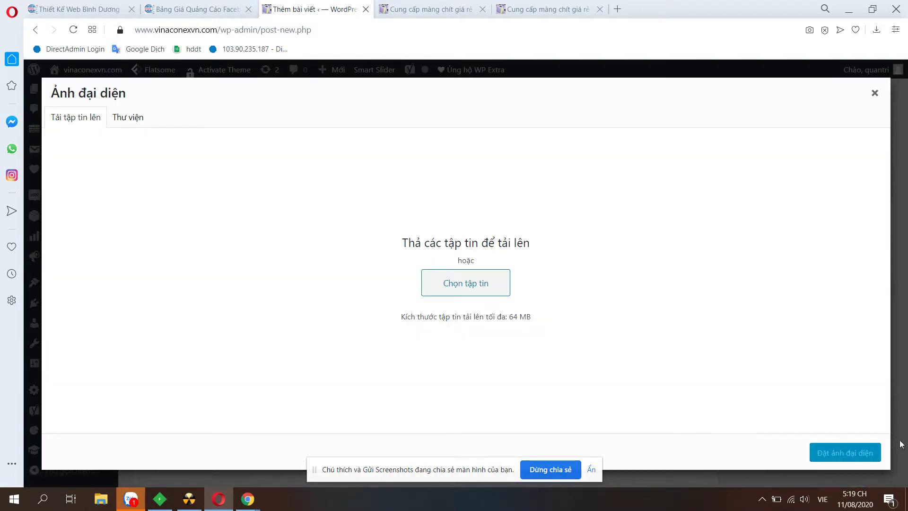
left_click(475, 288)
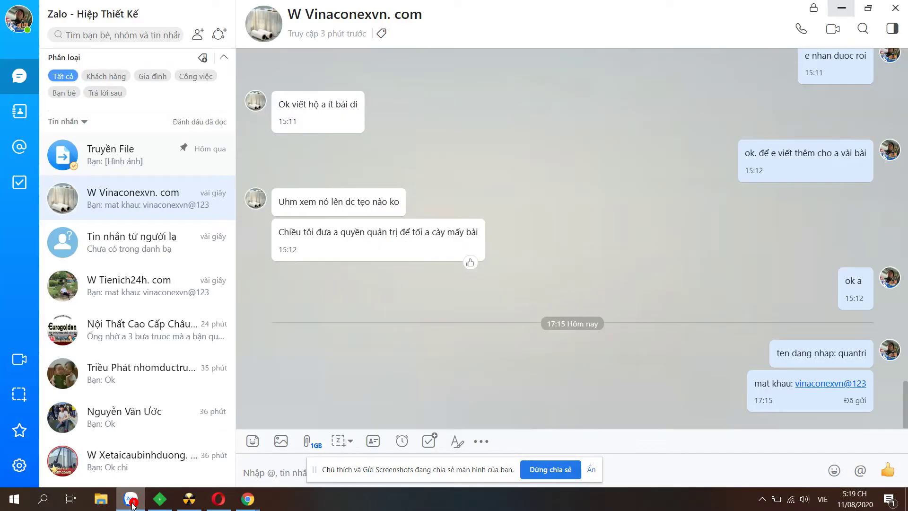
Switch to Zalo, recall the two messages containing login details in the Tienich24h.com chat, and return to the post editor
left_click(131, 499)
left_click(147, 195)
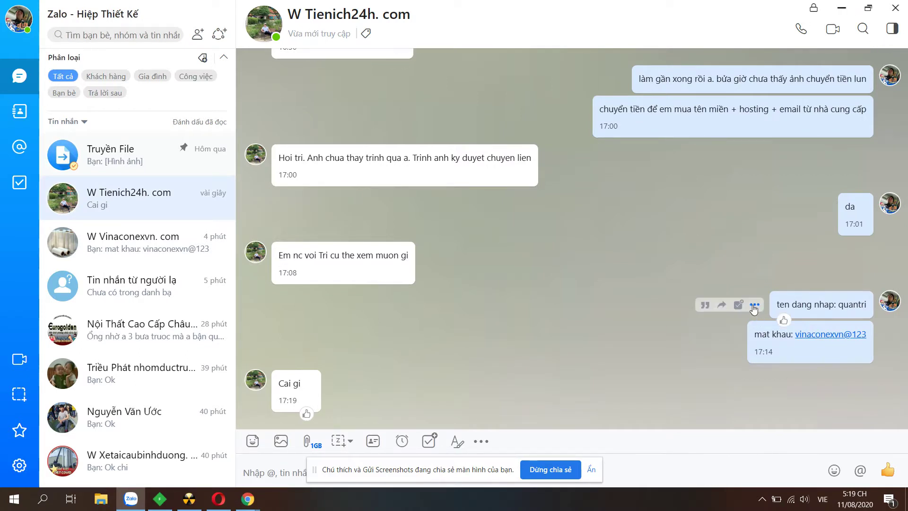
left_click(754, 307)
left_click(772, 417)
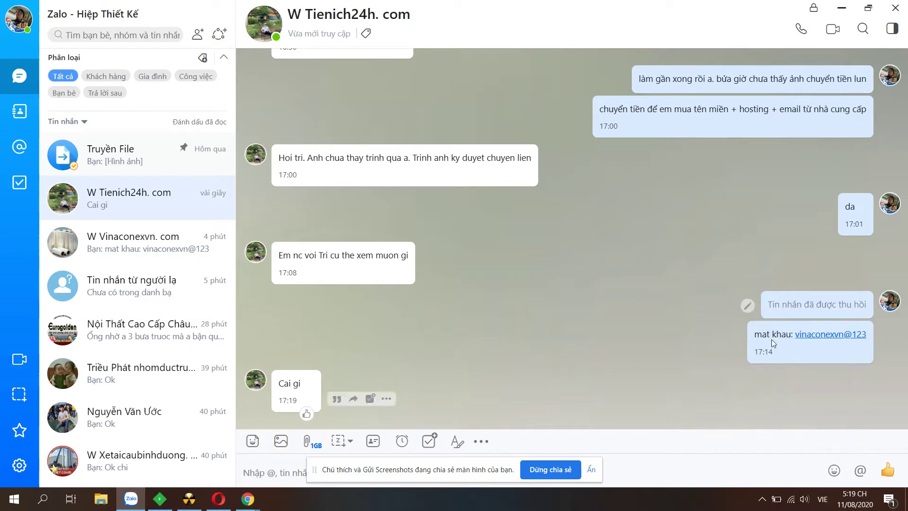
left_click(732, 352)
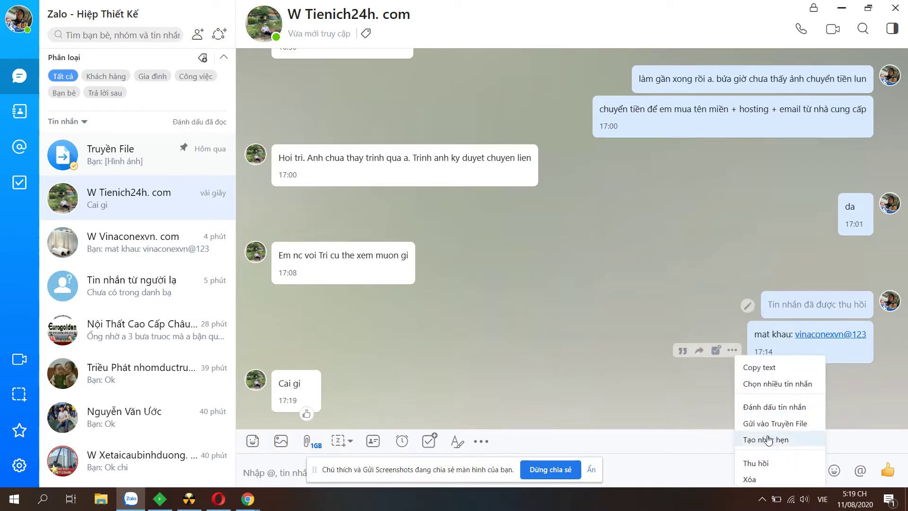
left_click(756, 462)
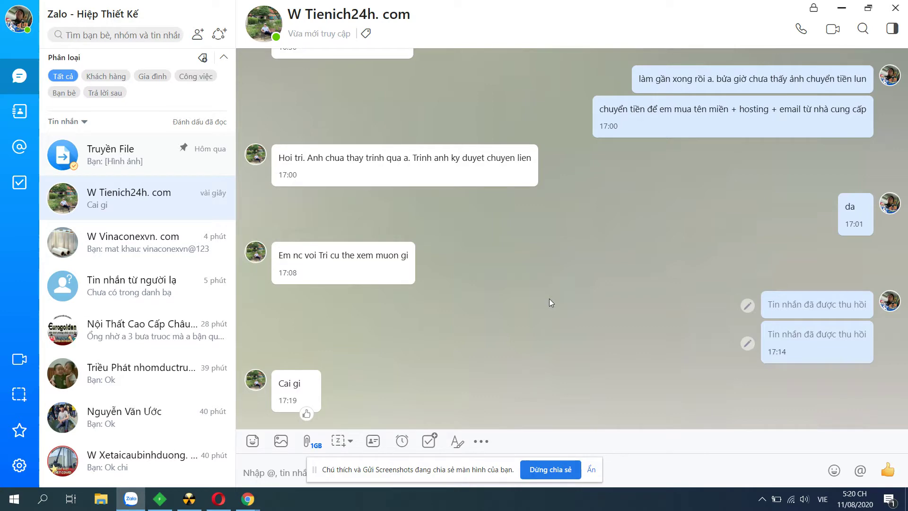
left_click(841, 8)
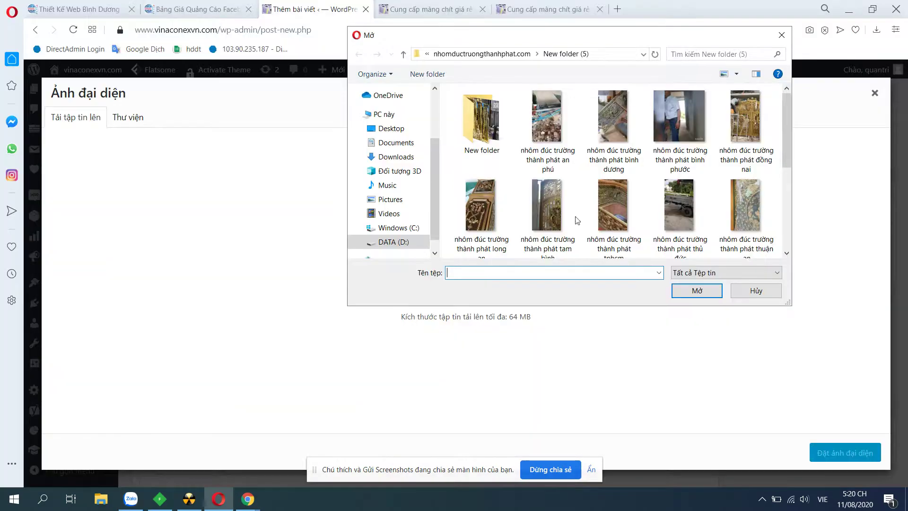
Upload mang-pe-vinaconex-binh-duong from the vinaconexvn.com folder under D:\thiet ke web 14-9-19 and set it as the post's featured image
scroll(731, 199, "down", 3)
scroll(623, 190, "up", 3)
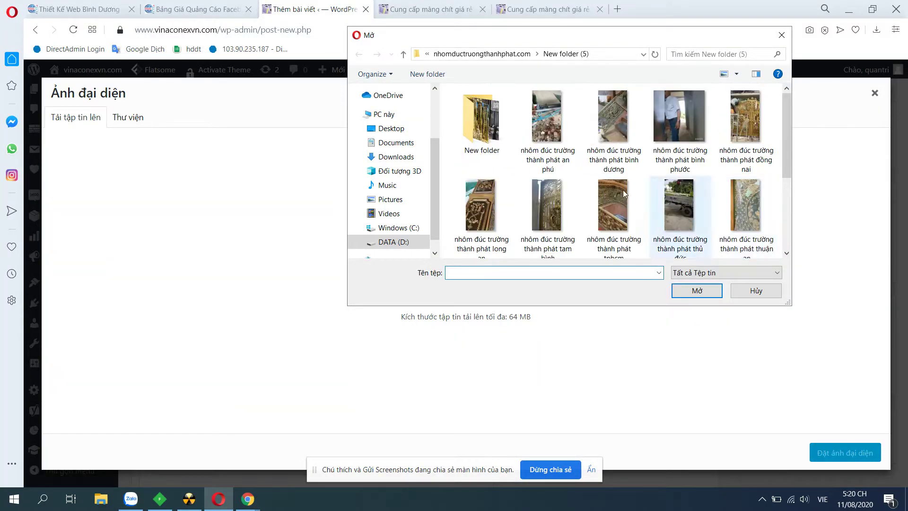
left_click(395, 243)
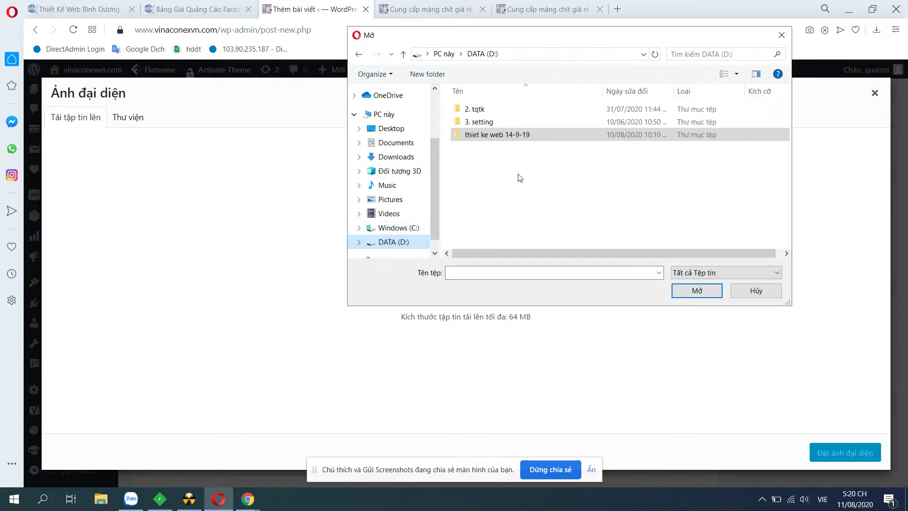
double_click(511, 137)
key("v")
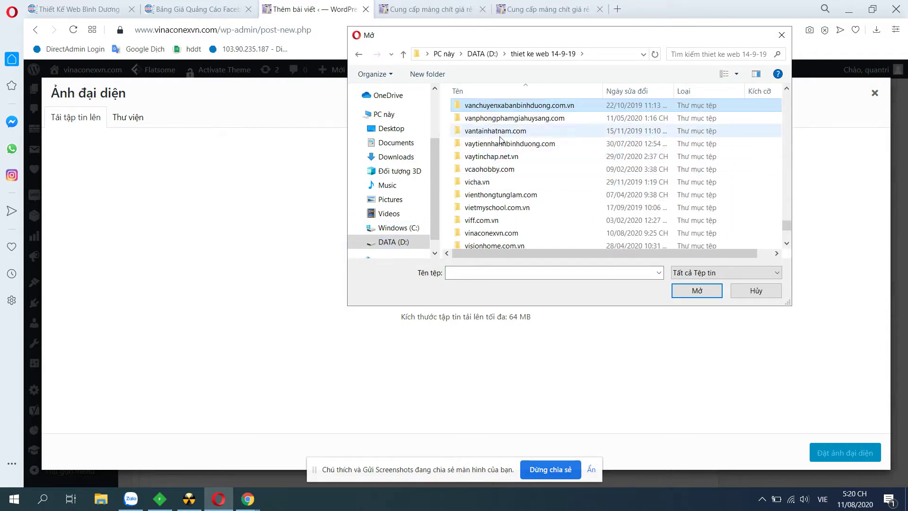
double_click(497, 236)
scroll(615, 185, "down", 3)
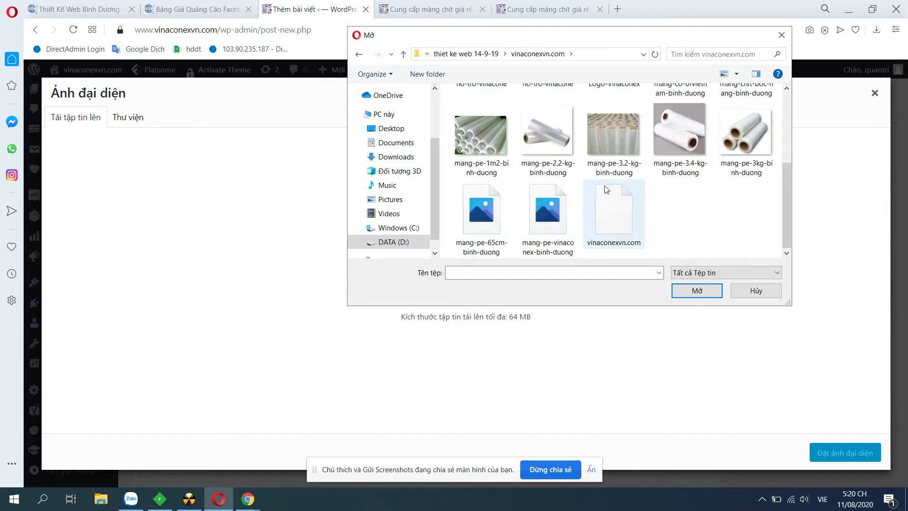
left_click(553, 220)
double_click(553, 219)
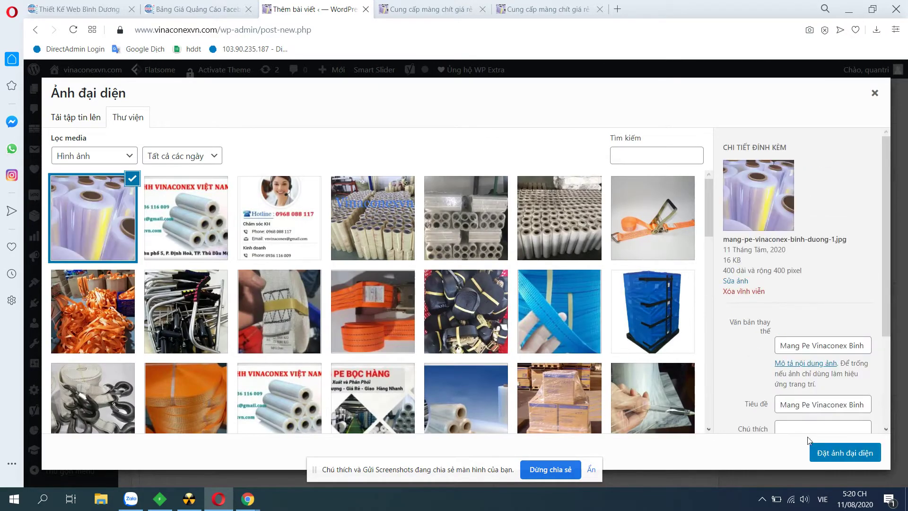
left_click(846, 452)
Copy the post's title, Cung cấp màng chít giá rẻ tại Bình Dương, into the Yoast SEO focus keyphrase
scroll(811, 351, "down", 5)
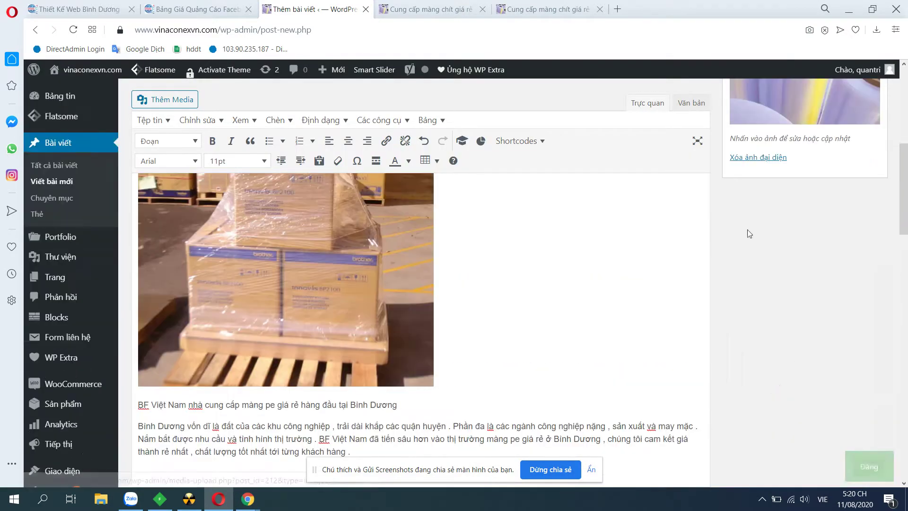
scroll(757, 379, "up", 3)
scroll(743, 399, "down", 15)
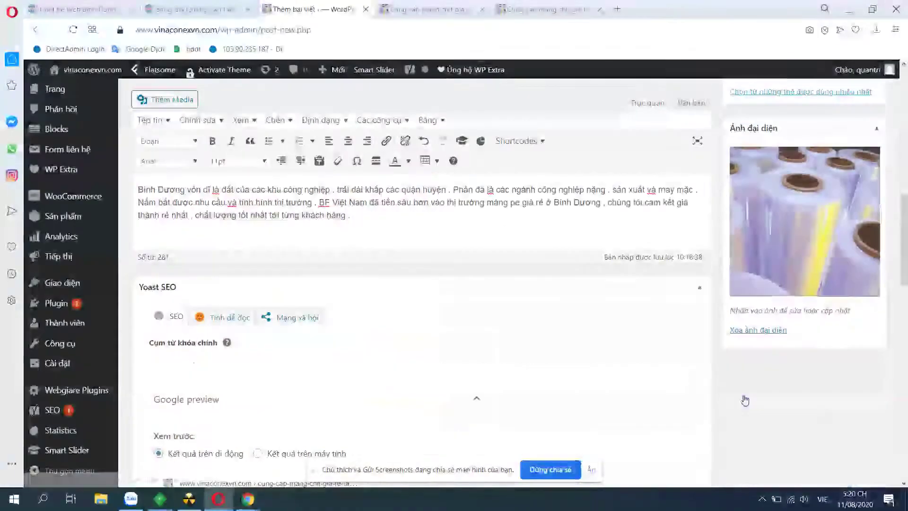
left_click(171, 244)
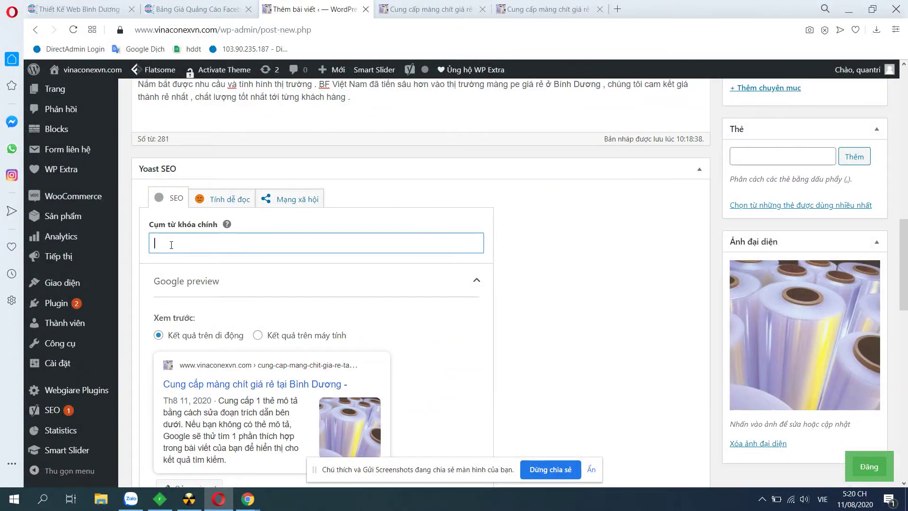
scroll(172, 245, "up", 15)
left_click(330, 225)
key("ctrl+a")
key("ctrl+c")
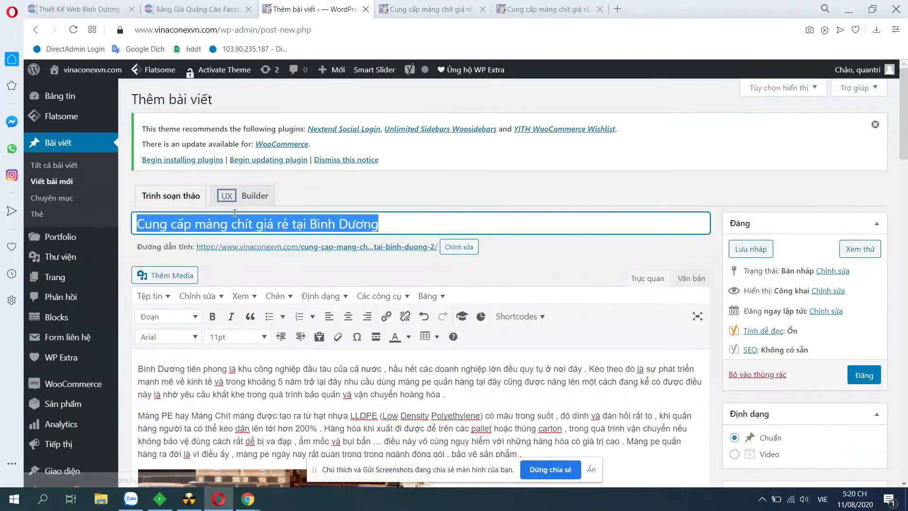
scroll(187, 247, "down", 10)
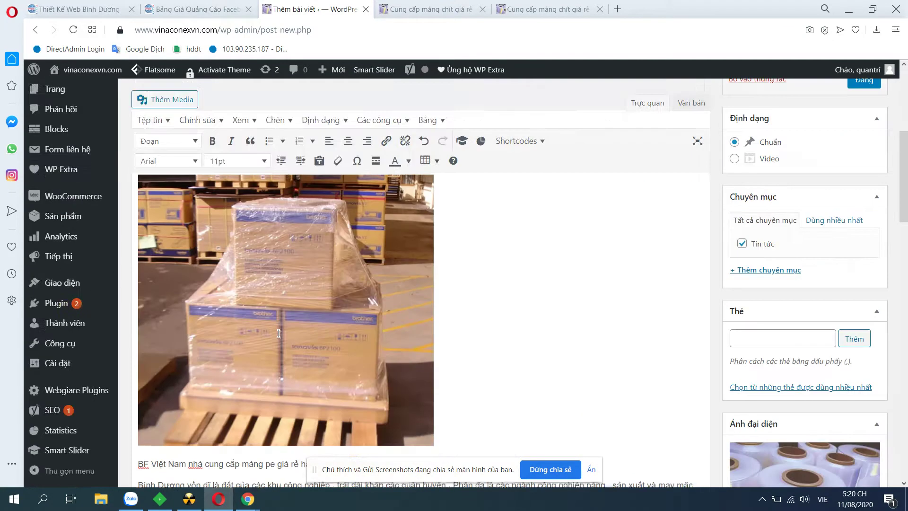
left_click(204, 360)
key("ctrl+v")
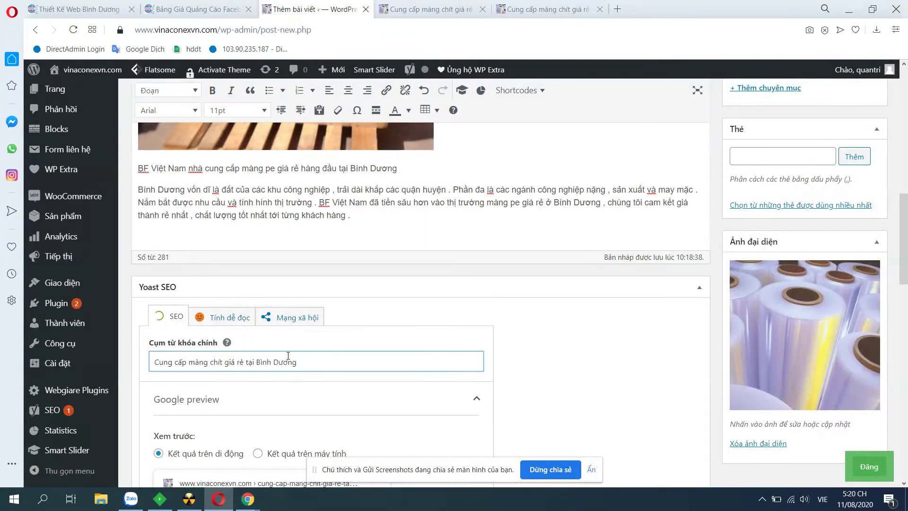
Open the Google snippet for editing and append "Gọi" plus the company's first phone number, copied from the site's footer, to the SEO title
scroll(288, 356, "down", 5)
left_click(198, 312)
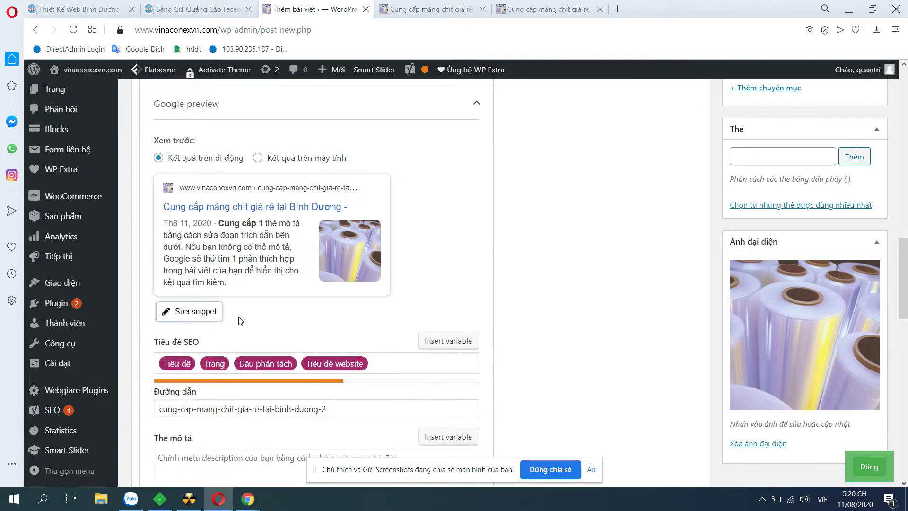
scroll(406, 366, "down", 1)
left_click(405, 307)
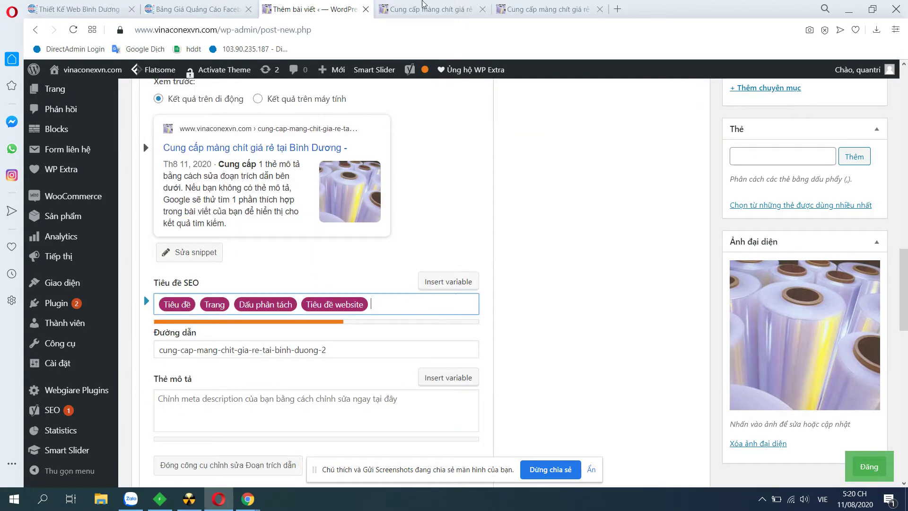
left_click(422, 5)
scroll(420, 308, "down", 5)
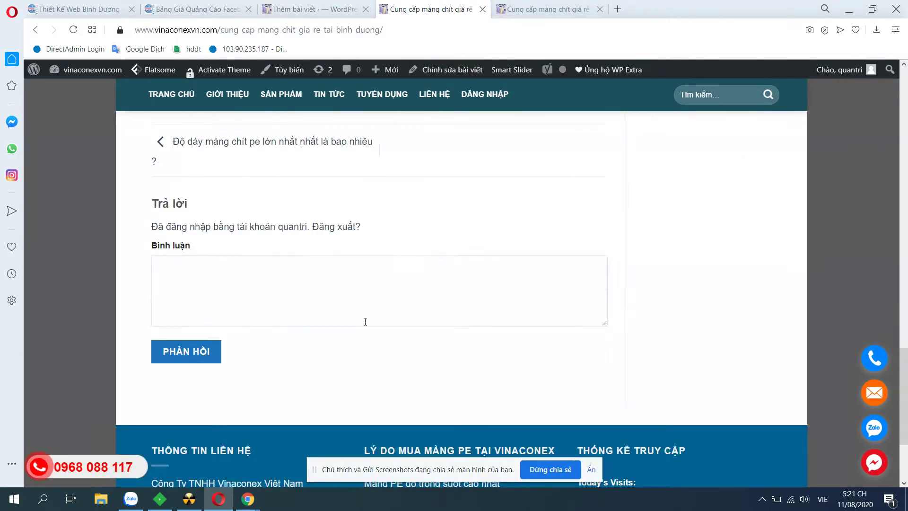
scroll(365, 322, "down", 3)
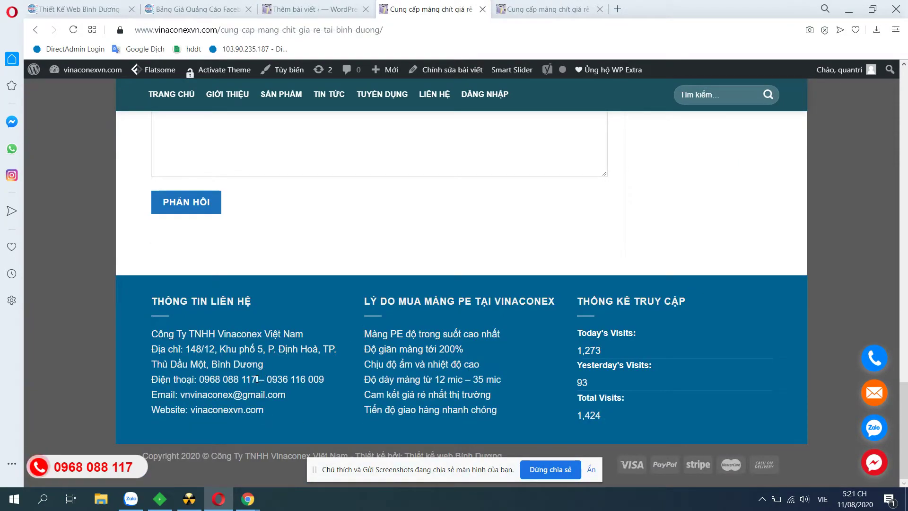
left_click_drag(257, 379, 199, 379)
key("ctrl+c")
left_click(331, 9)
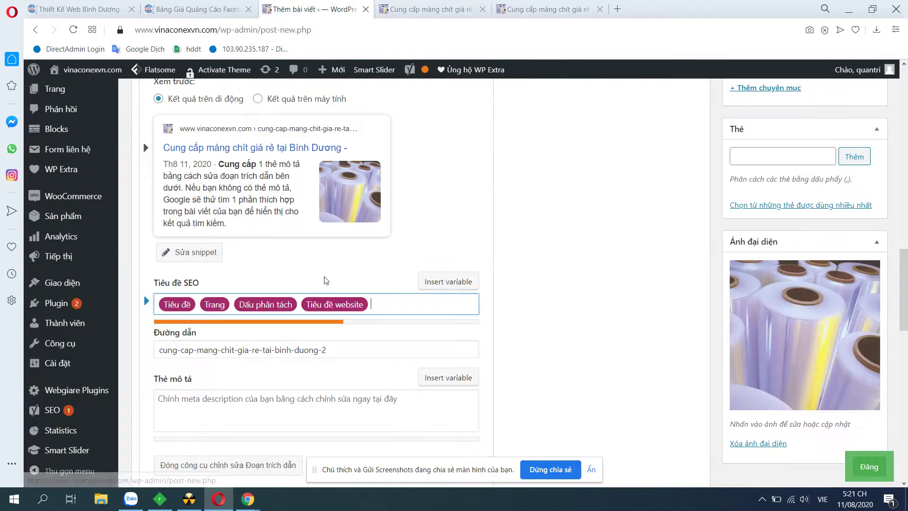
type("Goij")
key("ctrl+v")
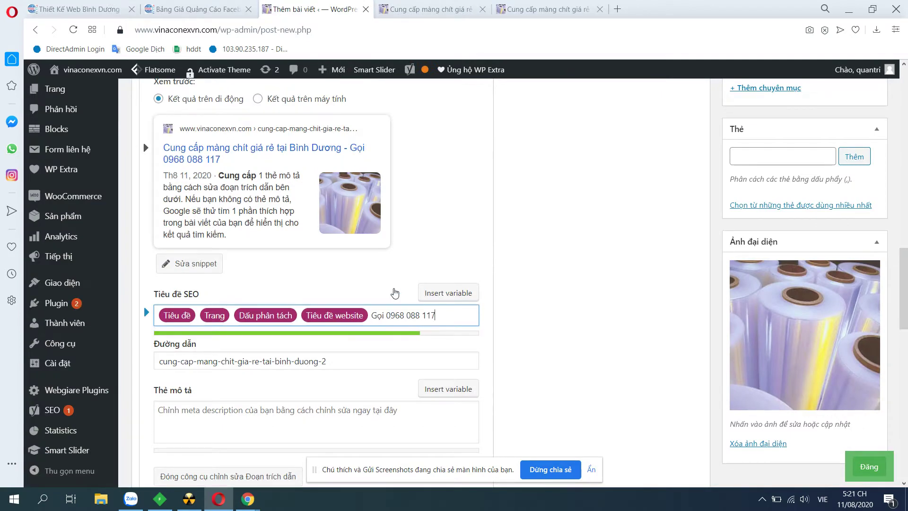
scroll(220, 240, "up", 1)
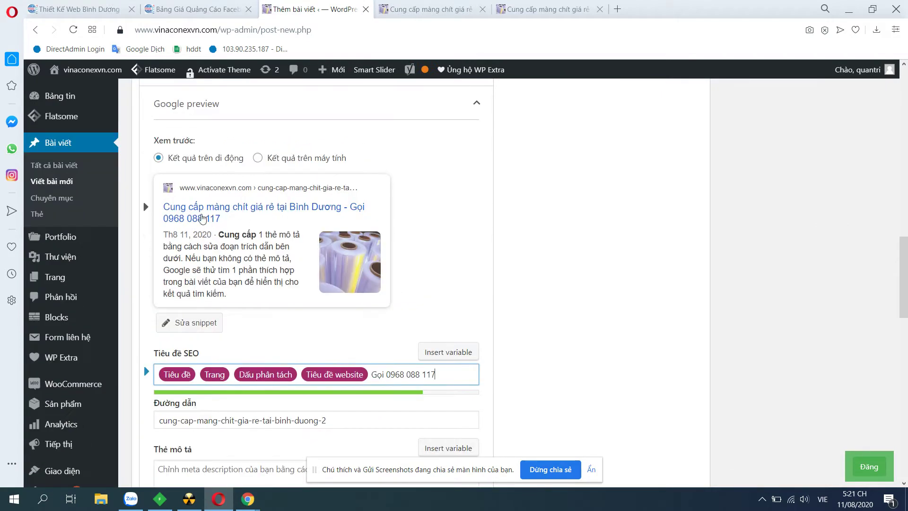
scroll(266, 297, "down", 2)
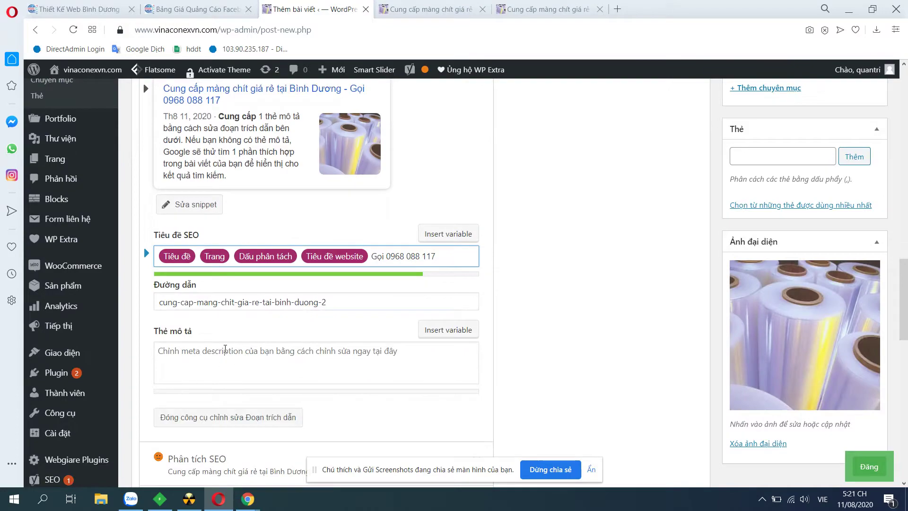
Copy the article's opening text, from "Bình Dương tiên phong" through "kinh tế", into the Yoast meta description
left_click(225, 355)
scroll(247, 366, "up", 15)
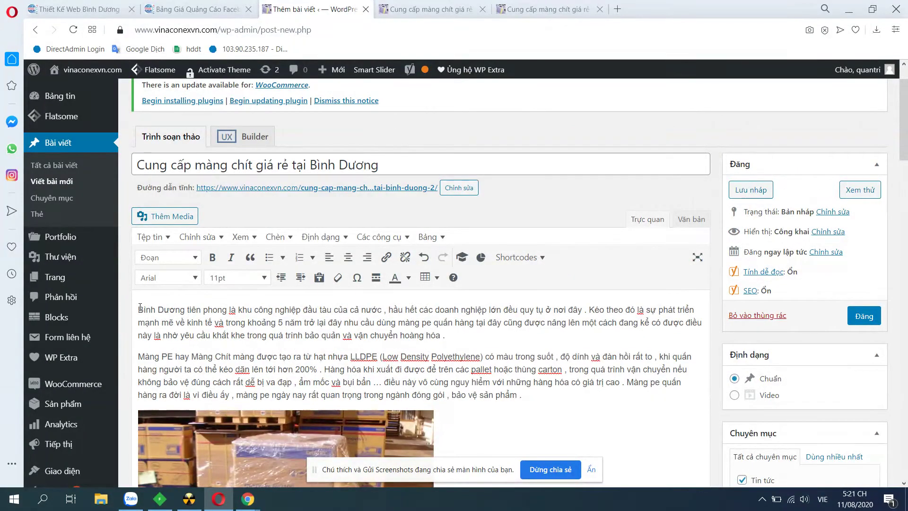
left_click_drag(138, 310, 214, 322)
key("ctrl+c")
scroll(220, 347, "down", 6)
scroll(221, 347, "down", 10)
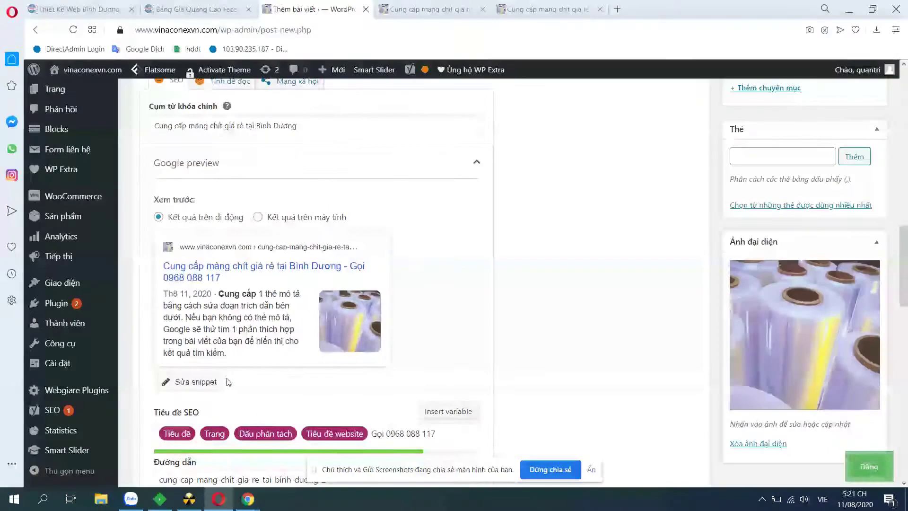
left_click(381, 298)
key("ctrl+v")
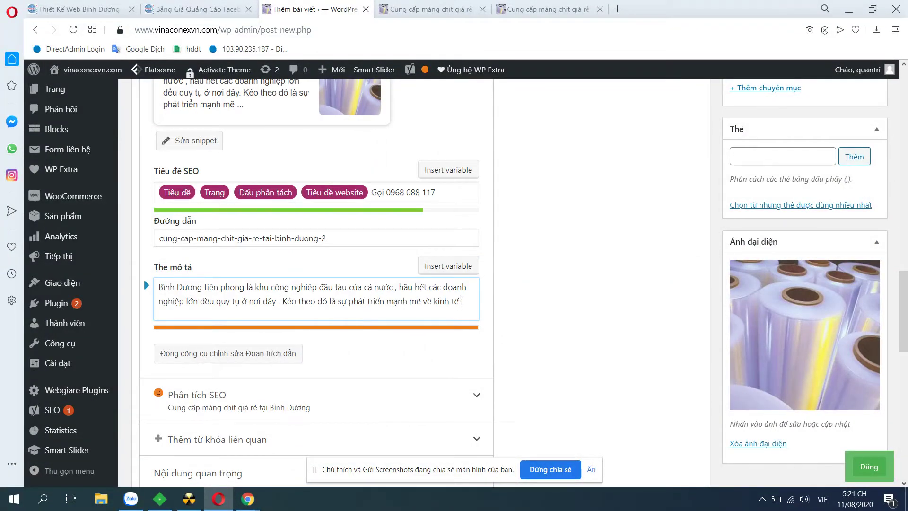
Trim the meta description so it ends at "quy tụ ở nơi đây", and publish the post
left_click_drag(457, 301, 275, 303)
key("BackSpace")
key("BackSpace")
key("BackSpace")
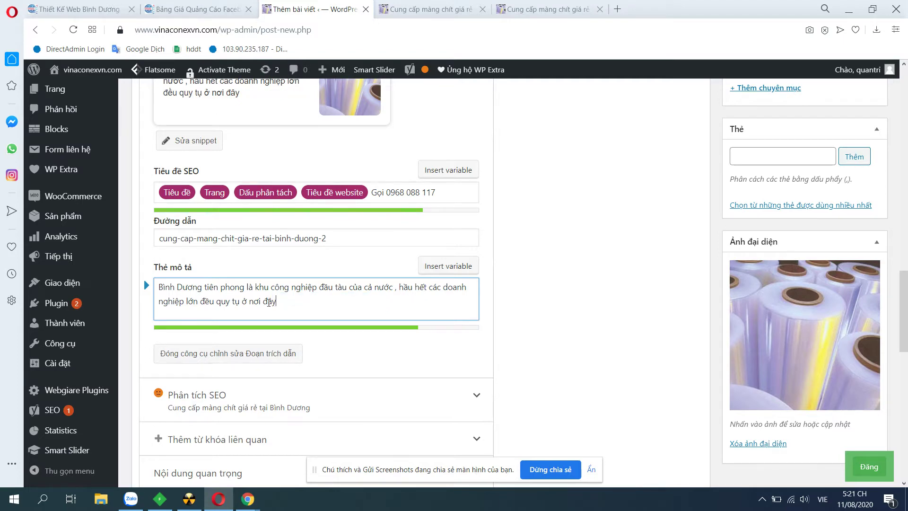
scroll(566, 317, "up", 4)
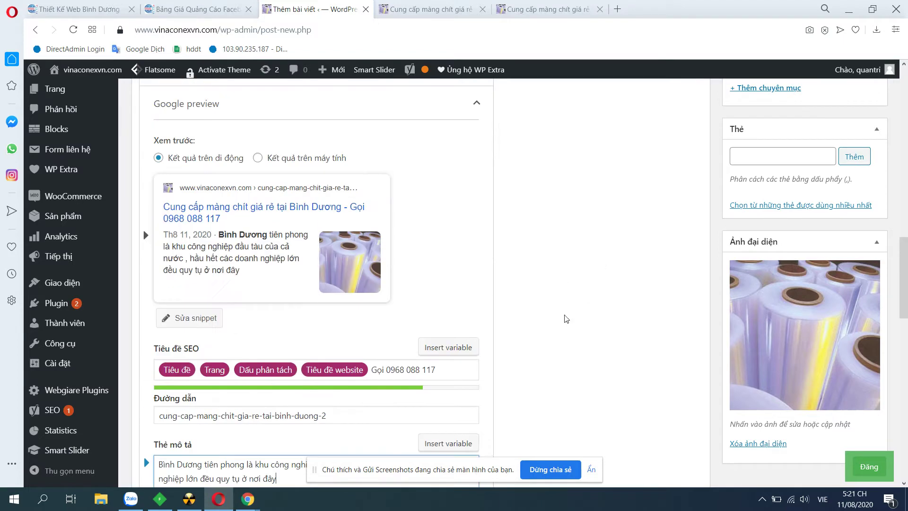
scroll(324, 314, "down", 4)
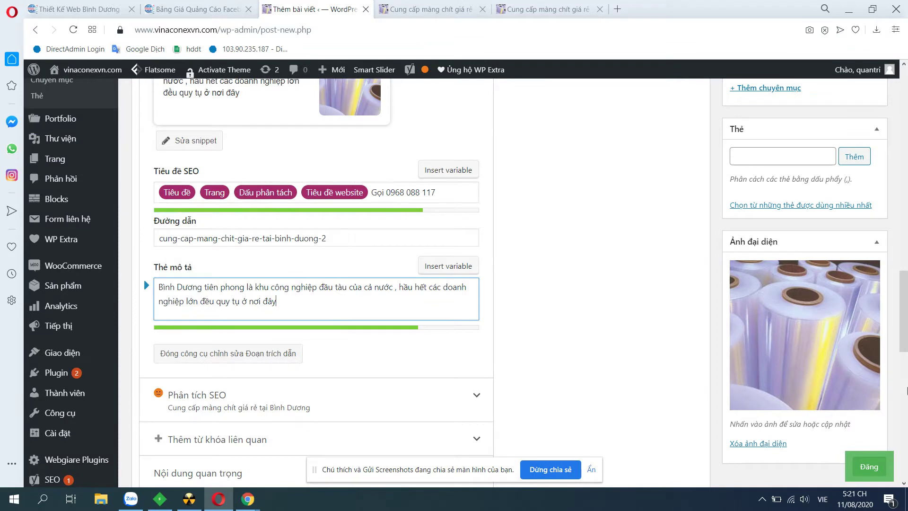
left_click(864, 468)
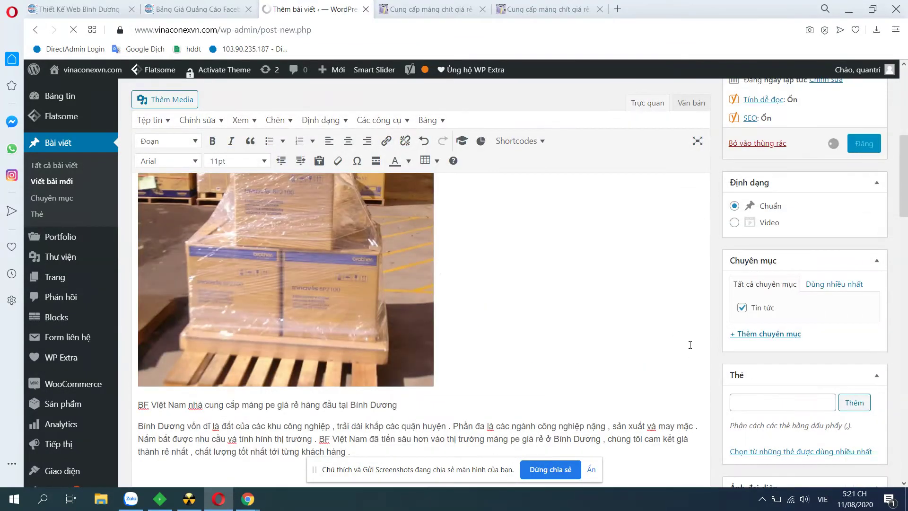
Check the published post in the site's Tin tức archive and review its content and settings in the editor
left_click(427, 4)
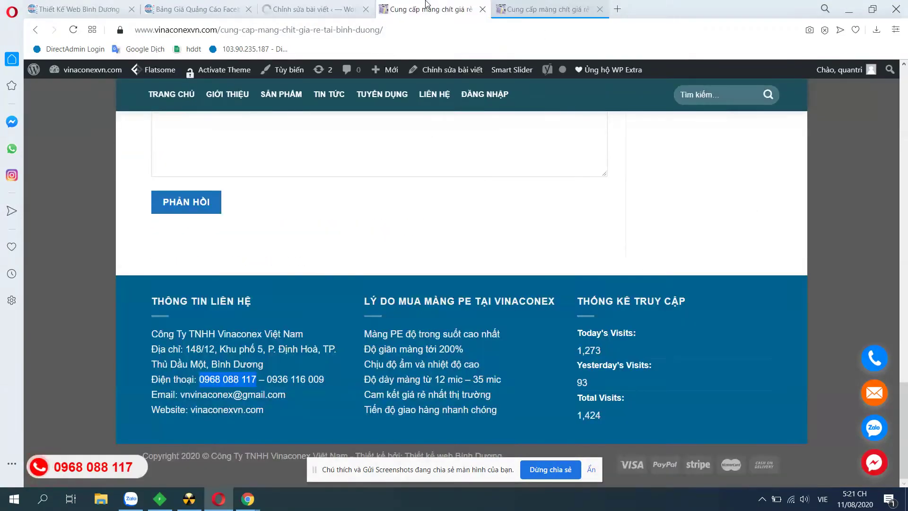
scroll(471, 117, "up", 15)
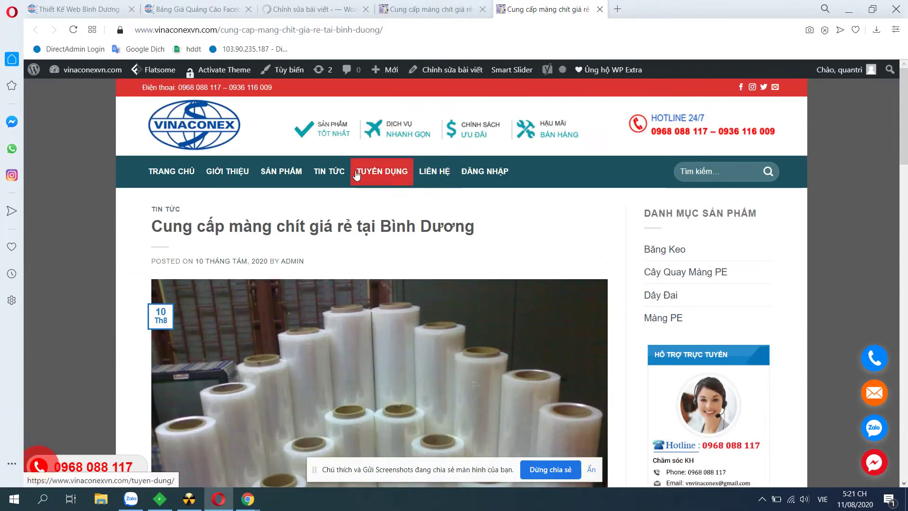
left_click(328, 172)
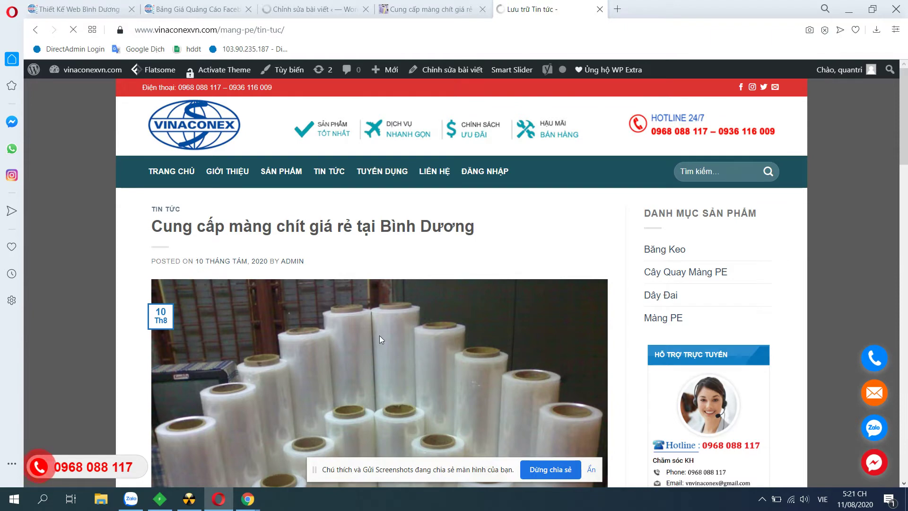
scroll(255, 181, "down", 3)
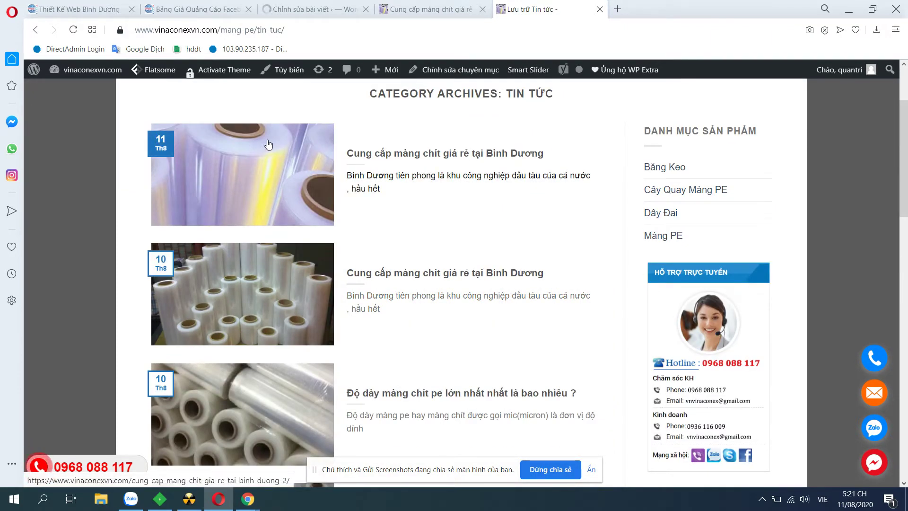
left_click(308, 9)
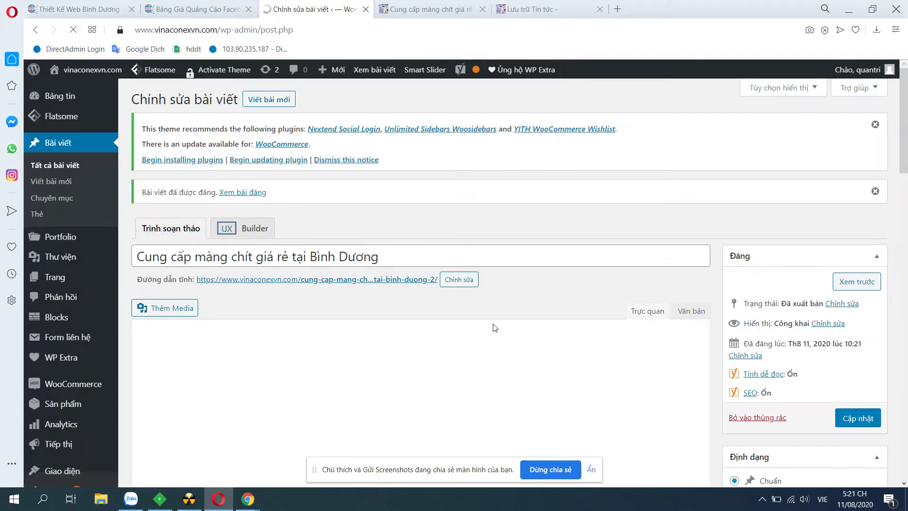
scroll(509, 357, "down", 15)
scroll(557, 384, "up", 10)
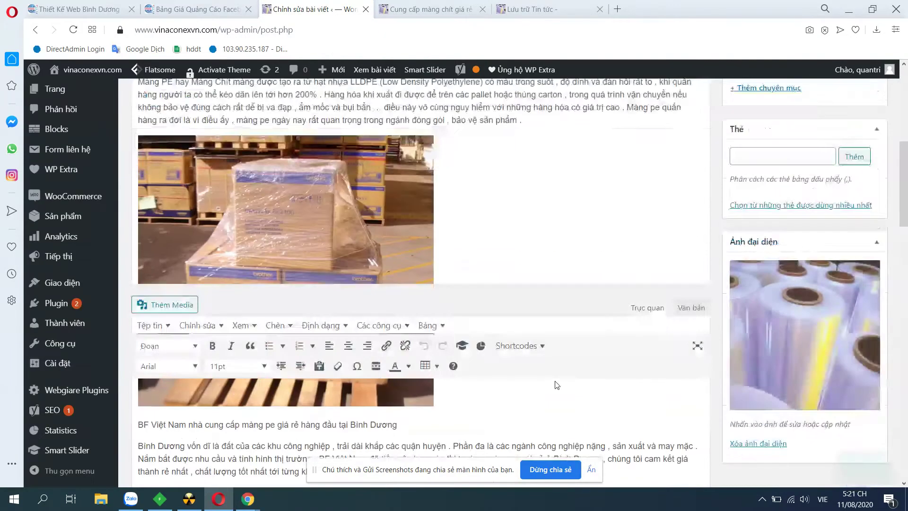
scroll(556, 388, "up", 10)
scroll(552, 396, "down", 3)
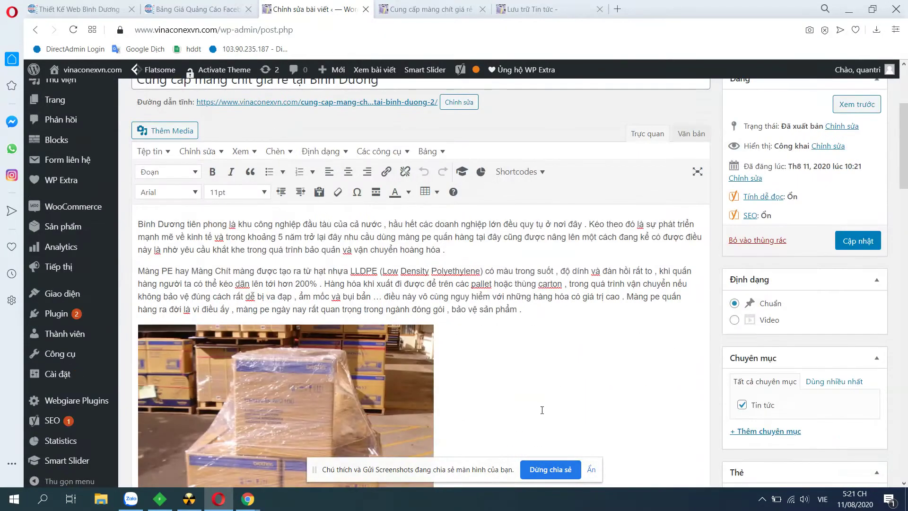
scroll(542, 409, "up", 4)
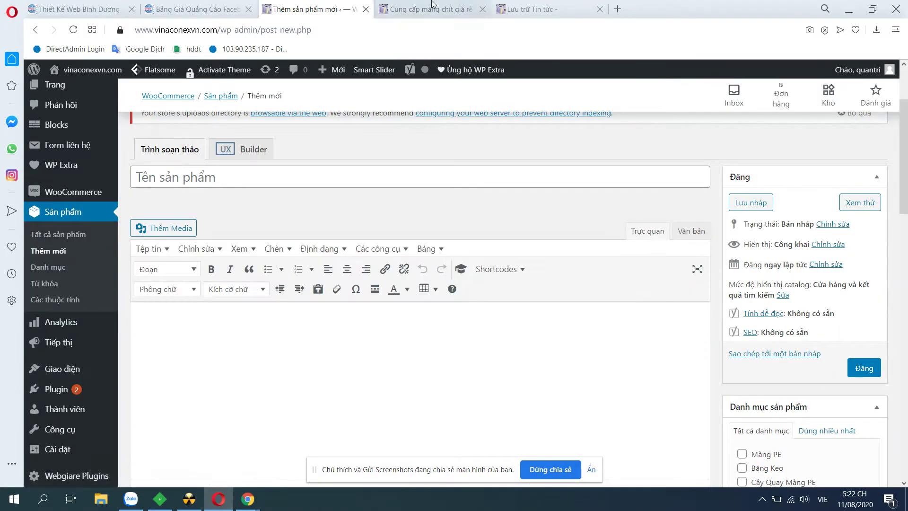
View the product listing on the site's home page and select the Băng keo product name under Màng PE
key("ctrl+Tab")
key("F5")
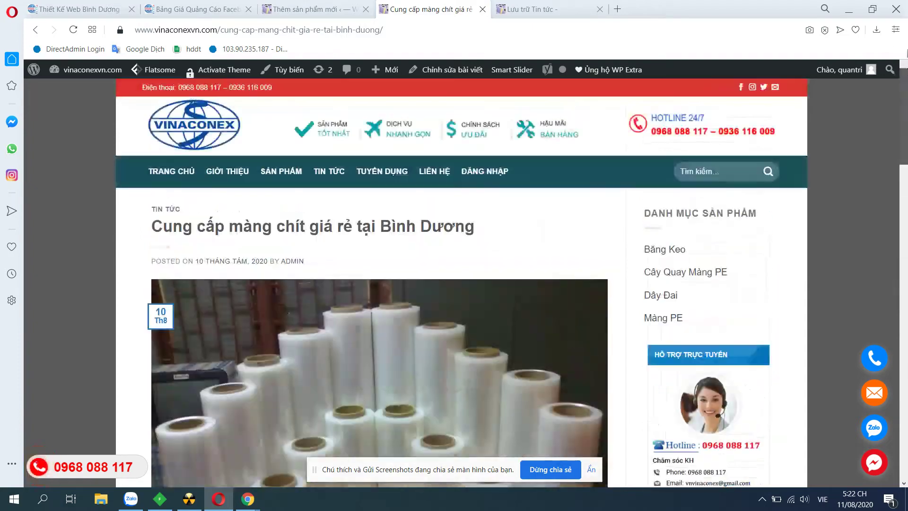
left_click(160, 173)
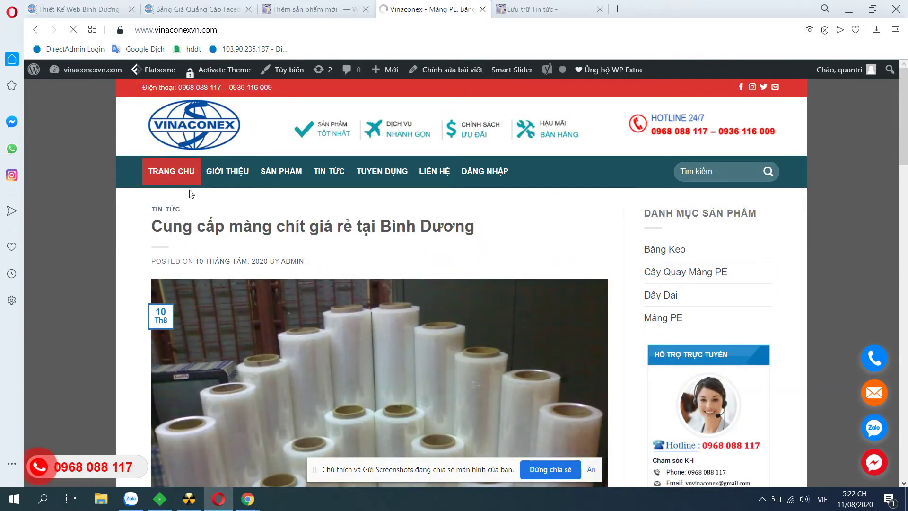
scroll(356, 364, "down", 7)
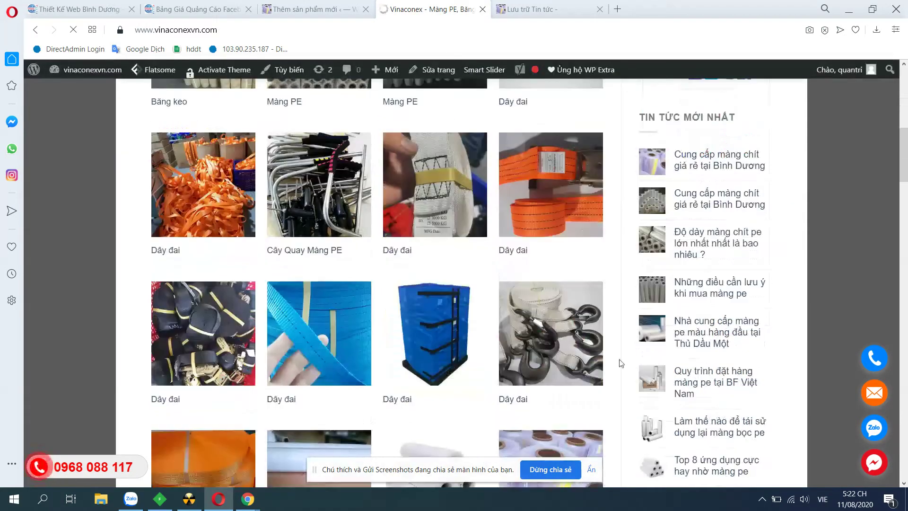
scroll(213, 326, "up", 3)
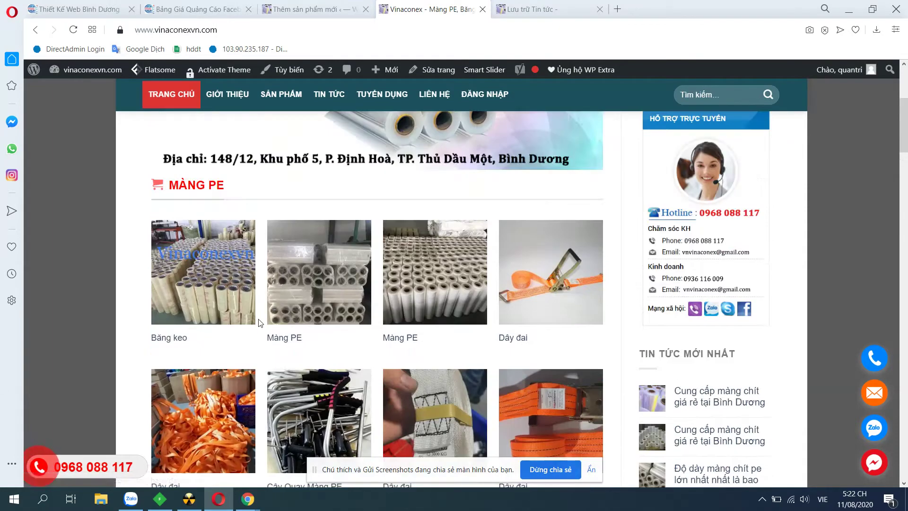
triple_click(170, 338)
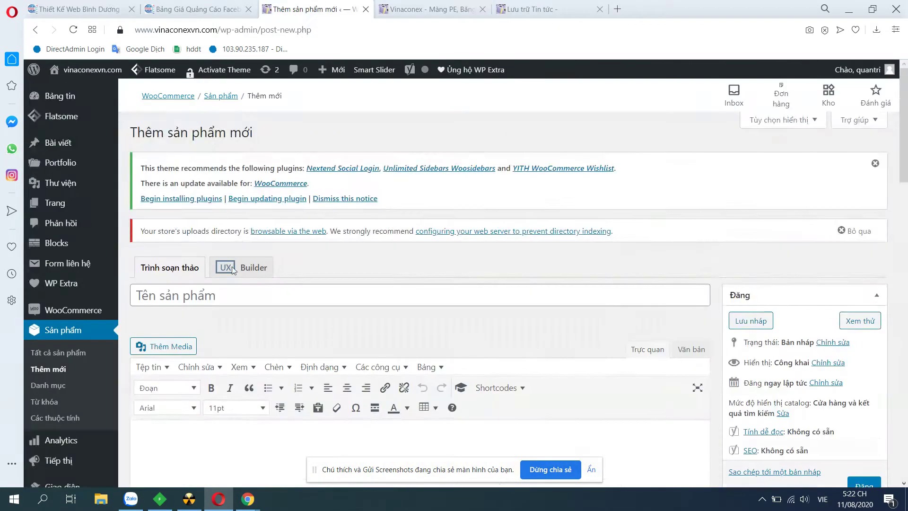
Name the new product "Băng keo" and assign it to the Băng Keo product category
left_click(307, 9)
left_click(186, 295)
scroll(580, 315, "down", 5)
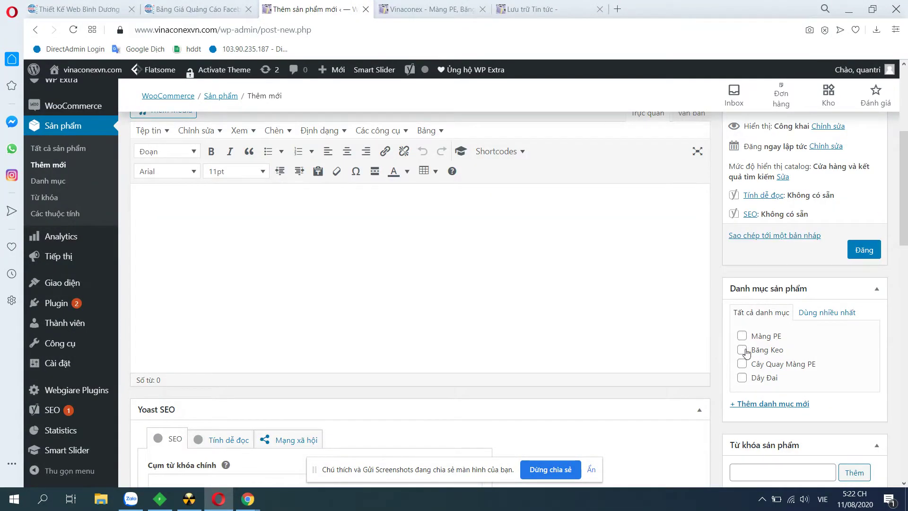
scroll(392, 323, "up", 1)
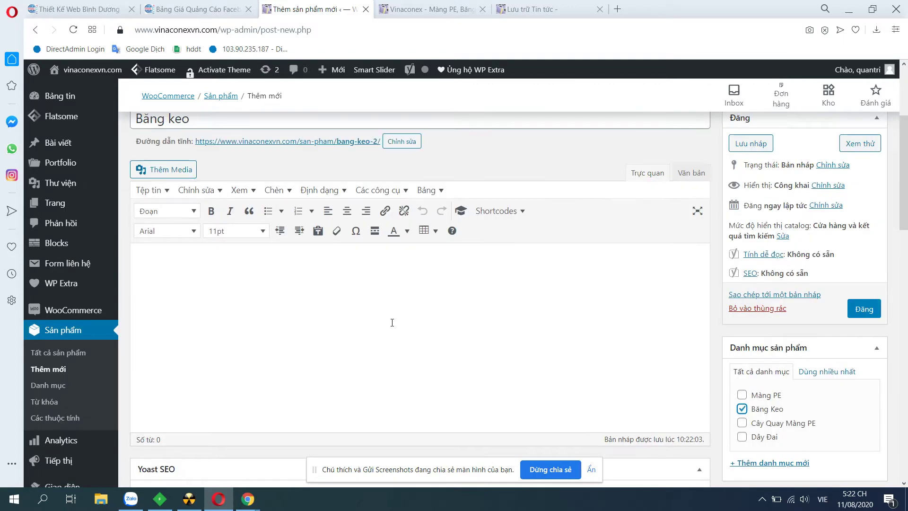
Copy the full description, including the contact information, from the site's existing Băng keo product page into the new product's description
left_click(420, 8)
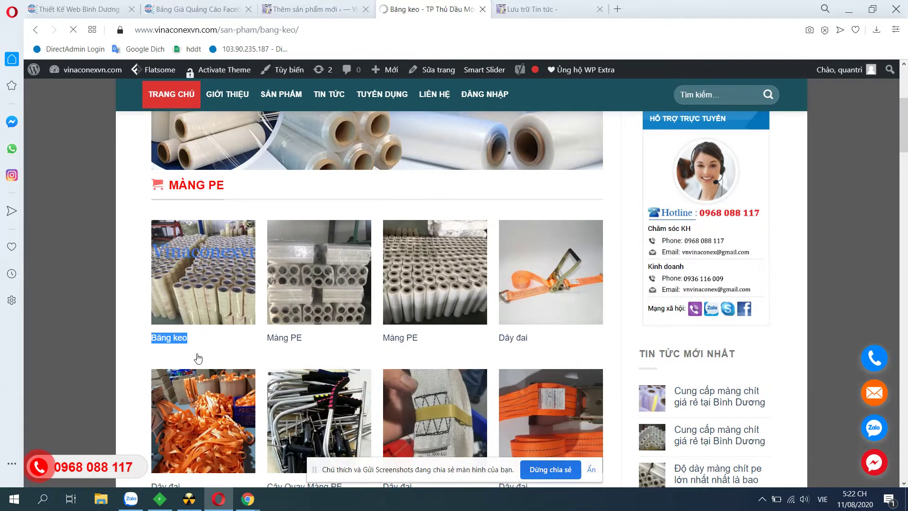
scroll(198, 355, "down", 7)
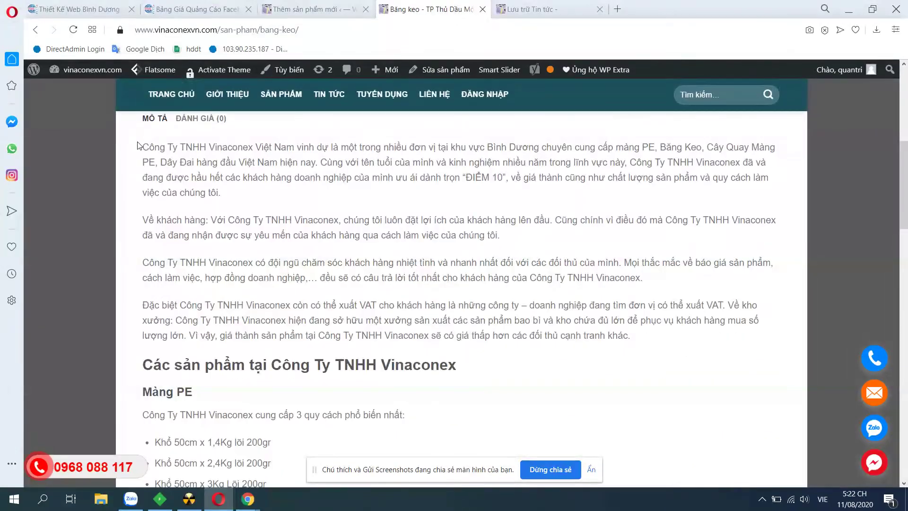
left_click_drag(137, 145, 284, 190)
scroll(288, 331, "down", 8)
scroll(287, 311, "up", 2)
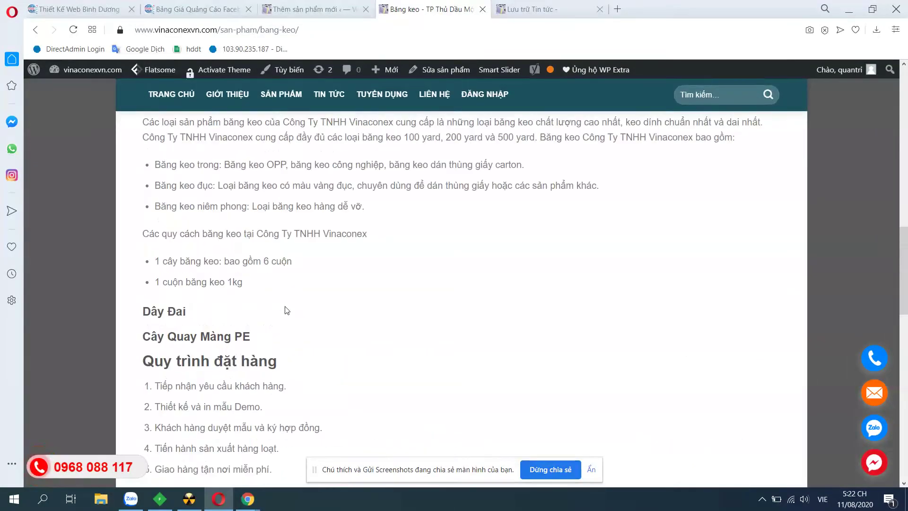
scroll(287, 310, "down", 3)
scroll(284, 312, "down", 11)
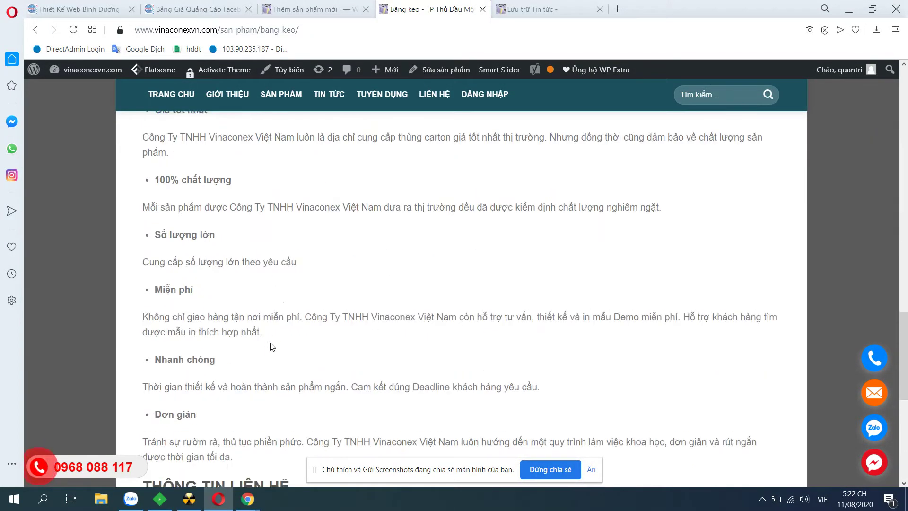
triple_click(299, 255)
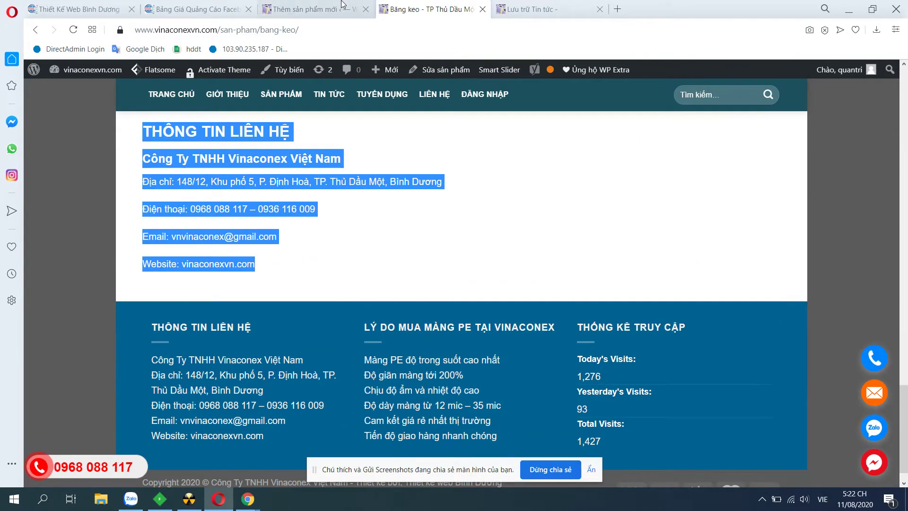
key("ctrl+Tab")
key("ctrl+v")
scroll(331, 341, "up", 15)
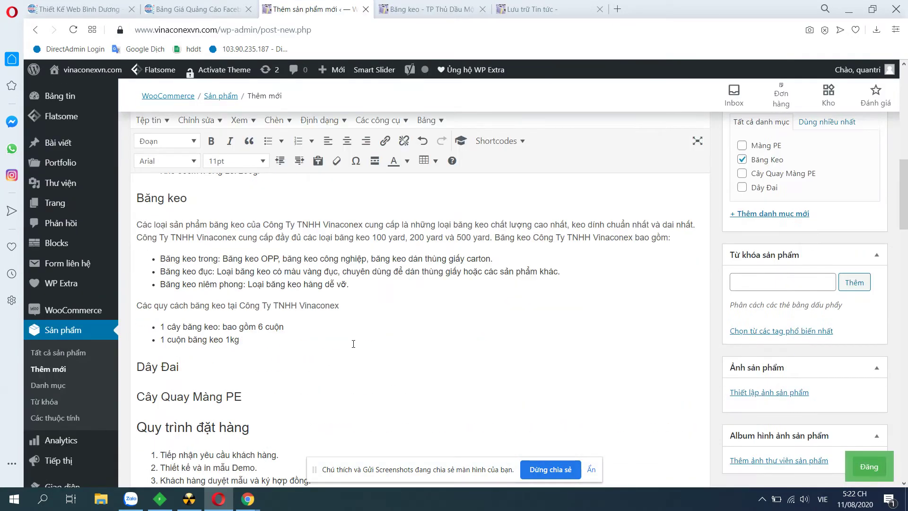
Open the product image chooser and start uploading an image file from the computer
scroll(311, 347, "down", 12)
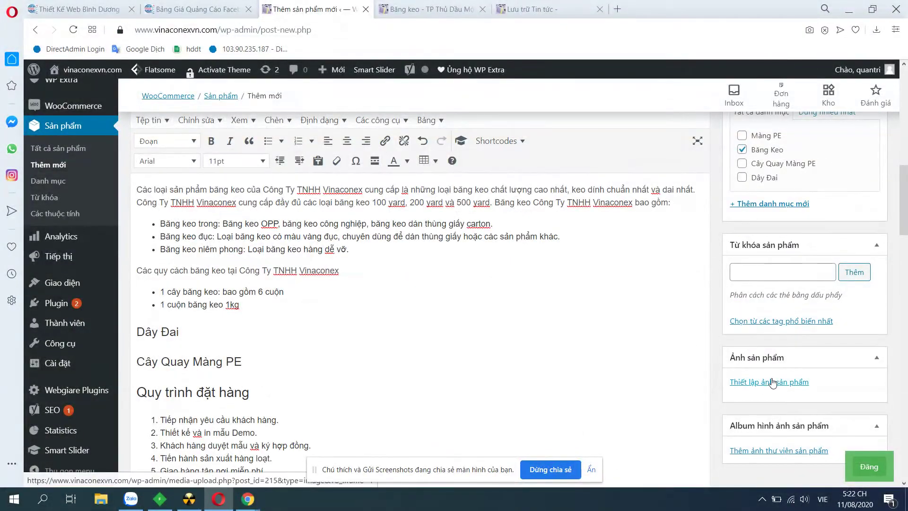
left_click(772, 382)
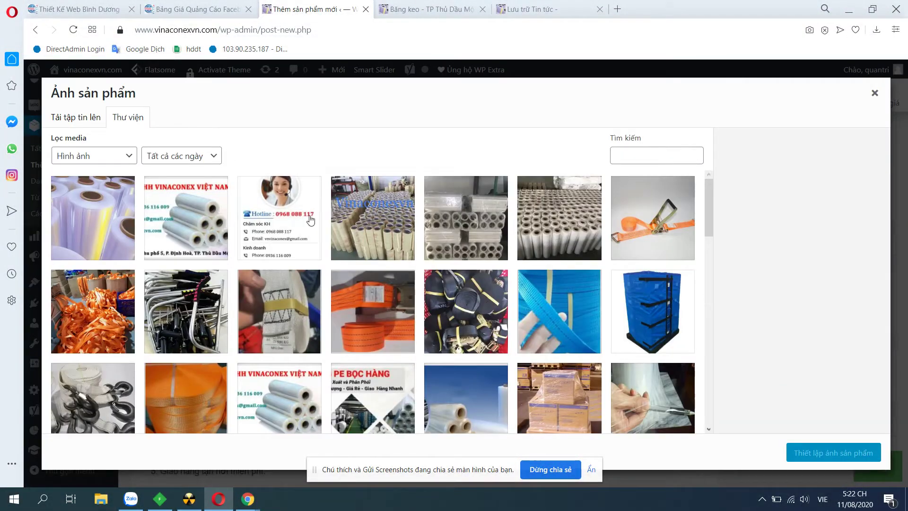
left_click(405, 209)
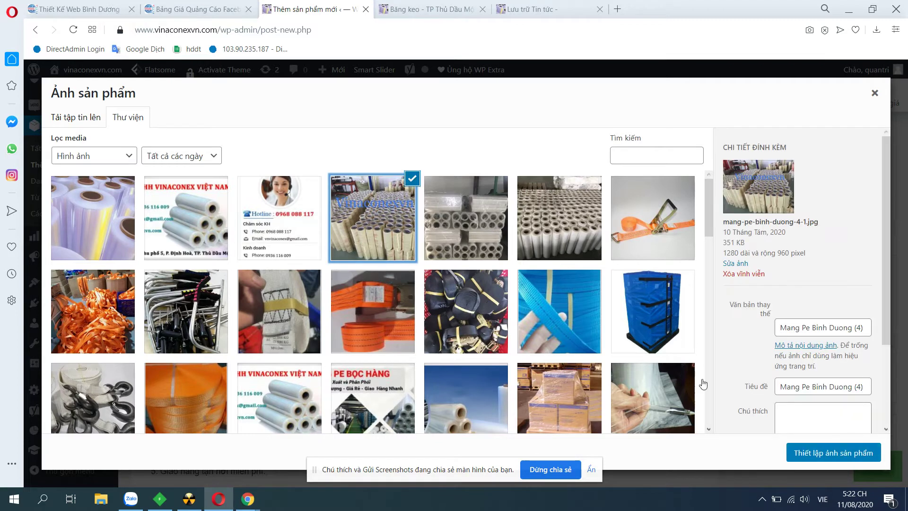
left_click(70, 122)
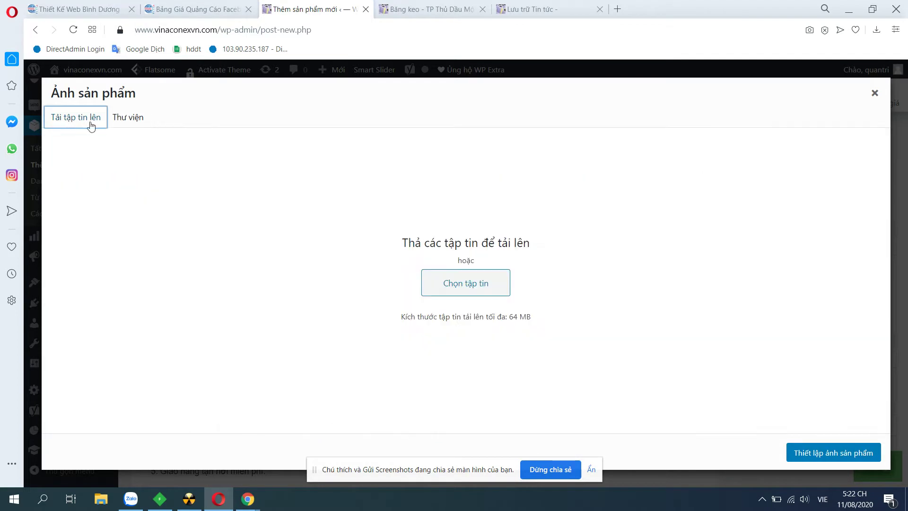
left_click(465, 283)
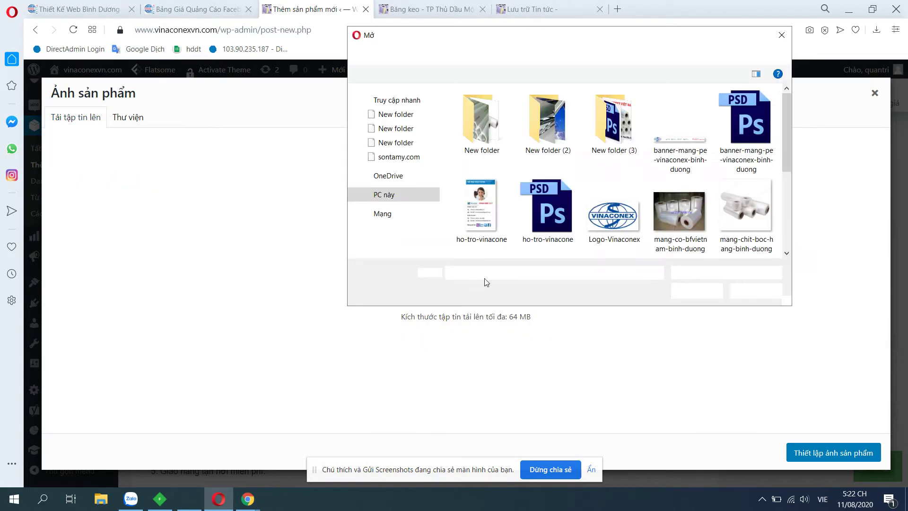
double_click(613, 112)
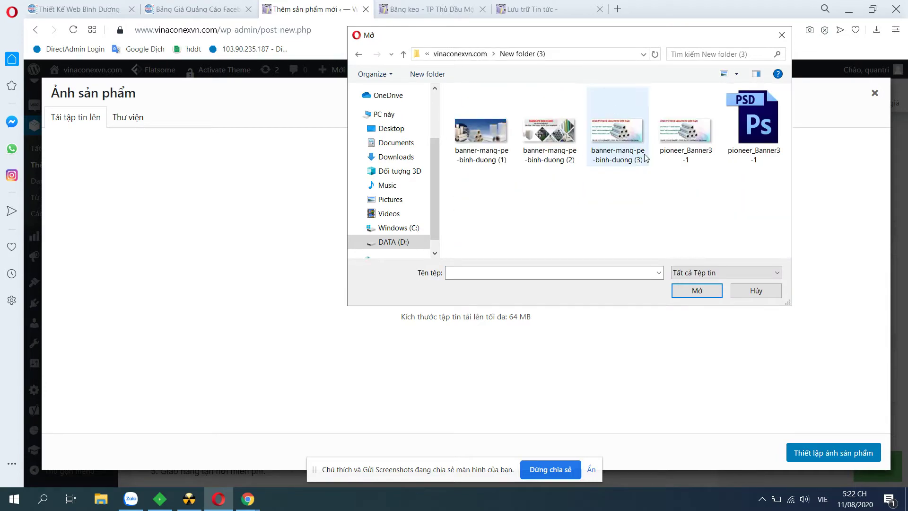
left_click(461, 54)
double_click(535, 123)
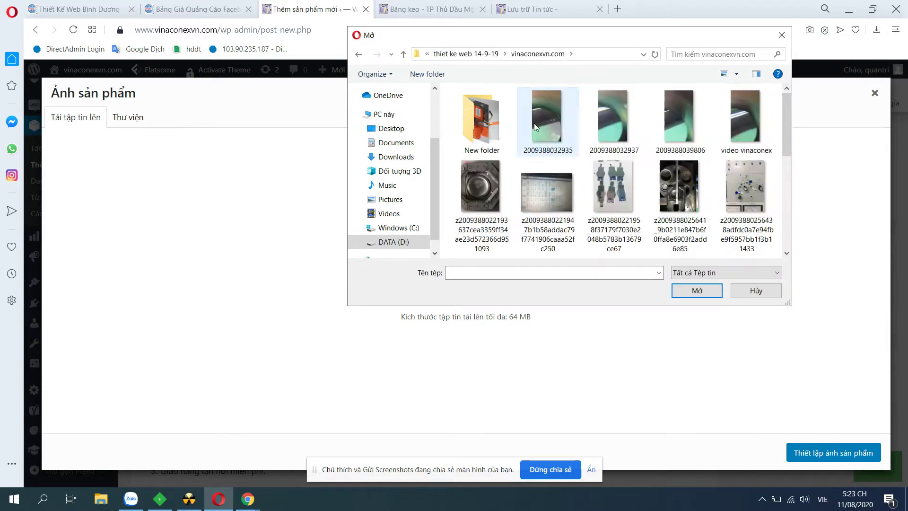
scroll(664, 227, "down", 3)
scroll(664, 227, "up", 3)
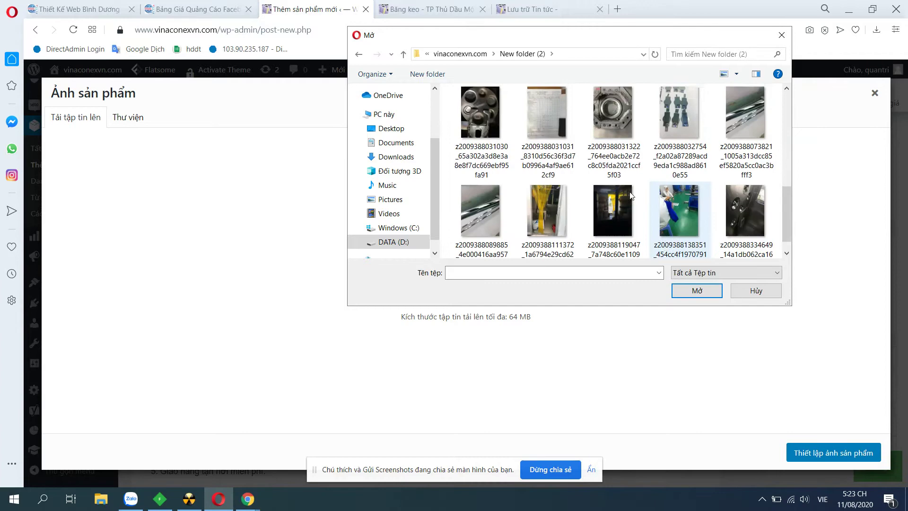
left_click(456, 54)
Upload mang-pe-binh-duong (4) from the nested New folder inside New folder (2) and set it as the product image
double_click(543, 112)
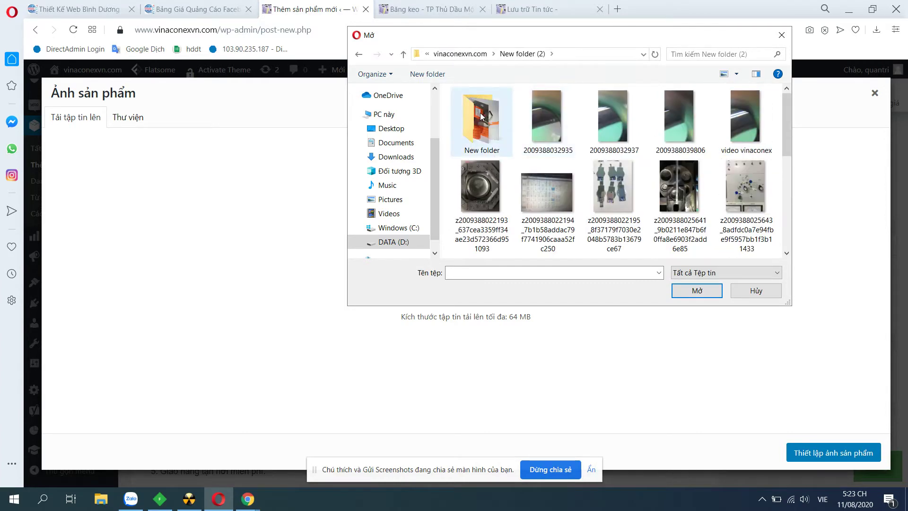
double_click(481, 116)
double_click(480, 114)
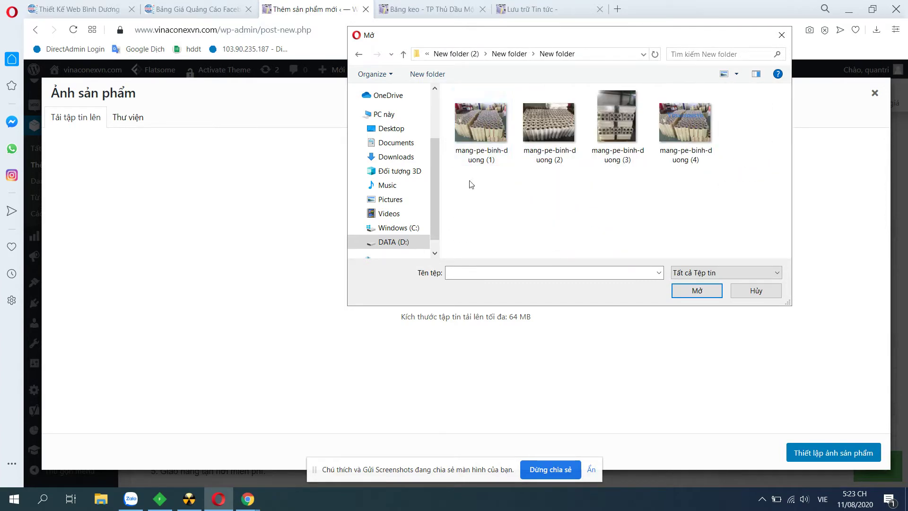
double_click(682, 135)
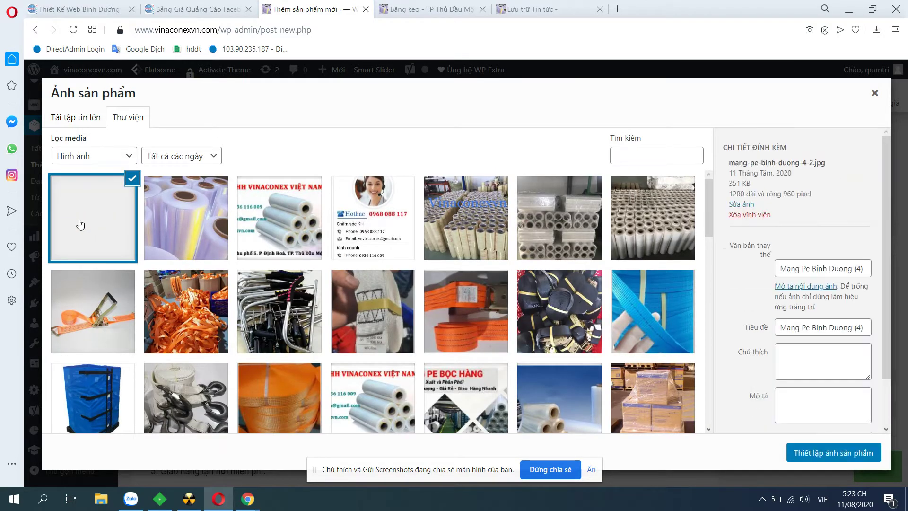
left_click(835, 455)
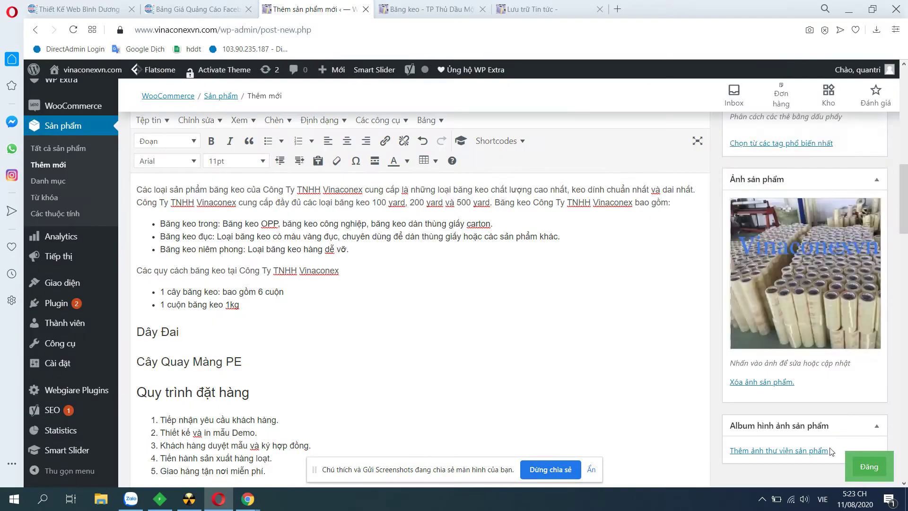
Set the product's Yoast focus keyphrase to "Băng keo thủ dầu một", reusing the copied product name
scroll(703, 307, "down", 10)
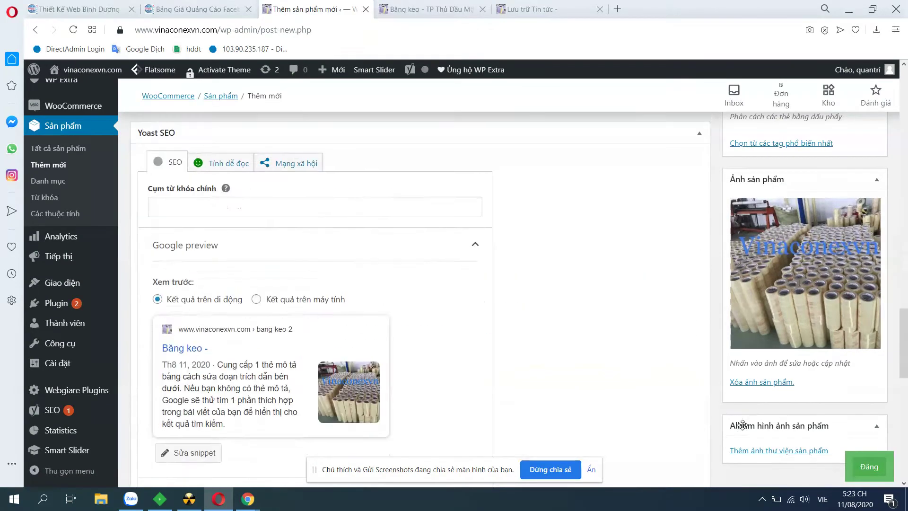
scroll(235, 205, "up", 10)
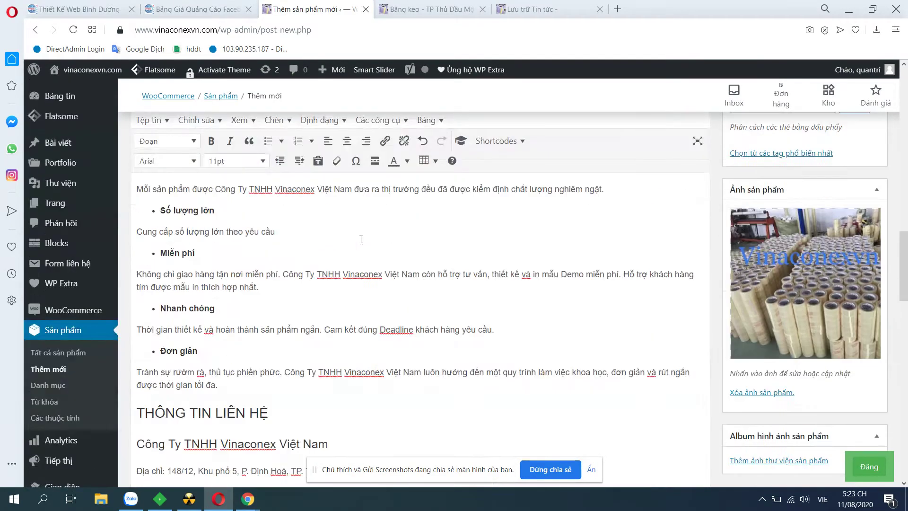
left_click_drag(189, 119, 71, 121)
key("ctrl+c")
scroll(215, 353, "down", 6)
scroll(215, 352, "down", 10)
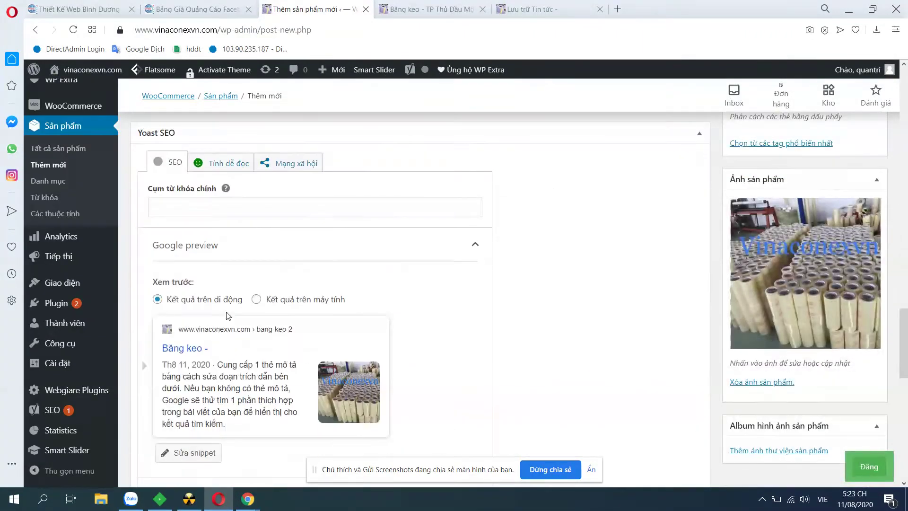
left_click(208, 202)
key("ctrl+v")
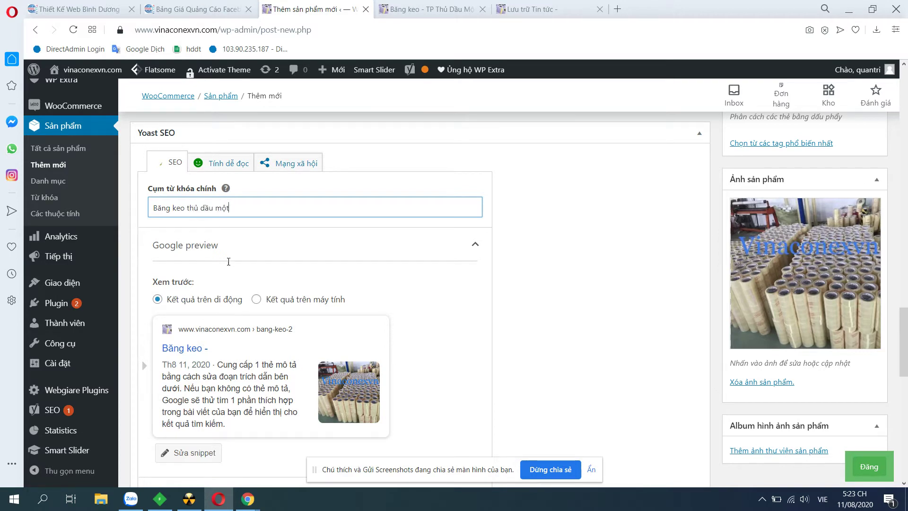
Open the Yoast snippet editor and append the focus keyphrase "Băng keo thủ dầu một" to the SEO title
scroll(228, 262, "down", 1)
left_click(194, 396)
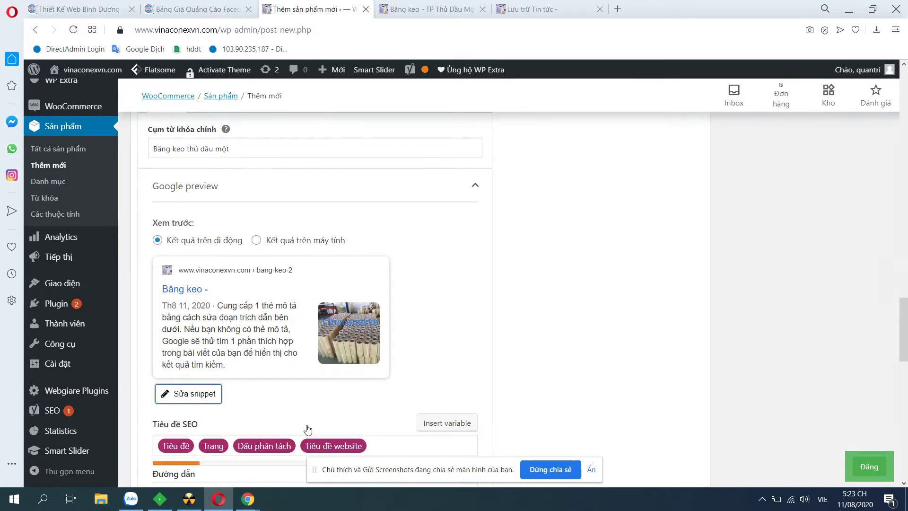
left_click(404, 445)
left_click_drag(255, 151, 114, 182)
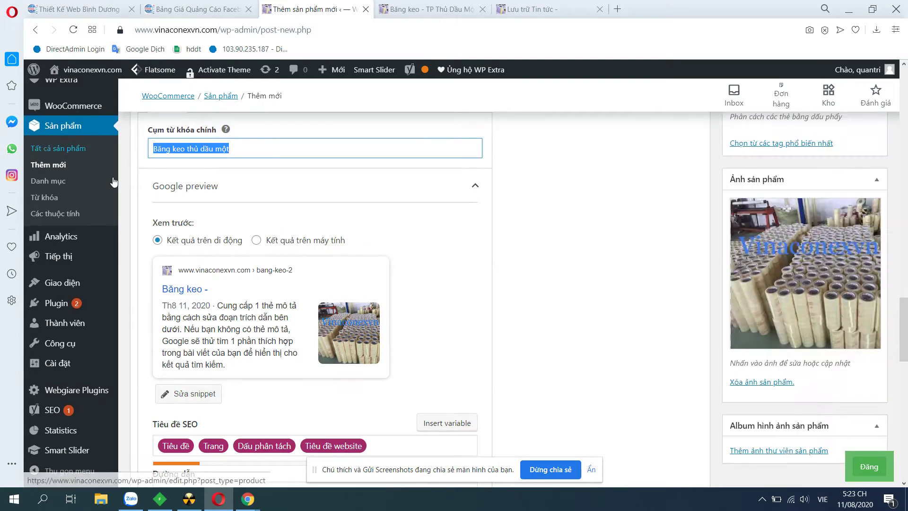
key("ctrl+c")
scroll(312, 237, "down", 2)
left_click(405, 327)
key("ctrl+v")
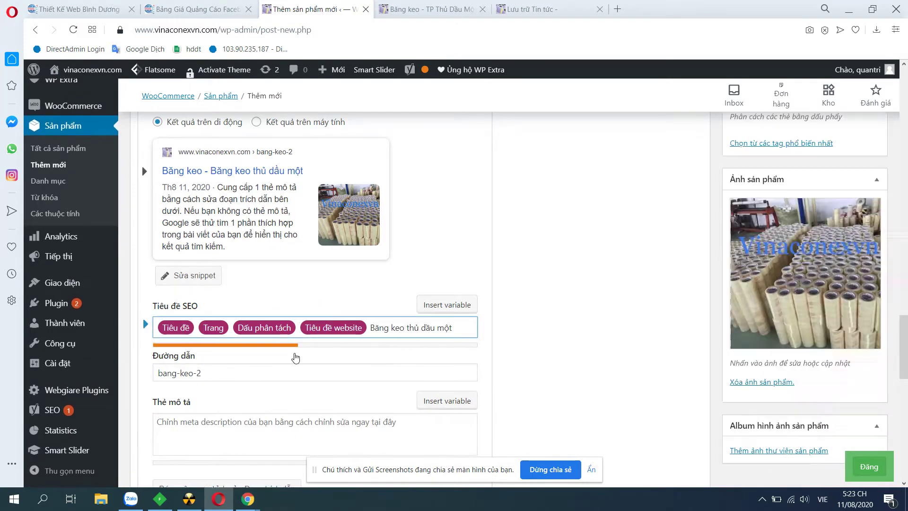
Append "Liên hệ" and the company's first phone number, copied from the existing product page, to the SEO title
key("ctrl+Tab")
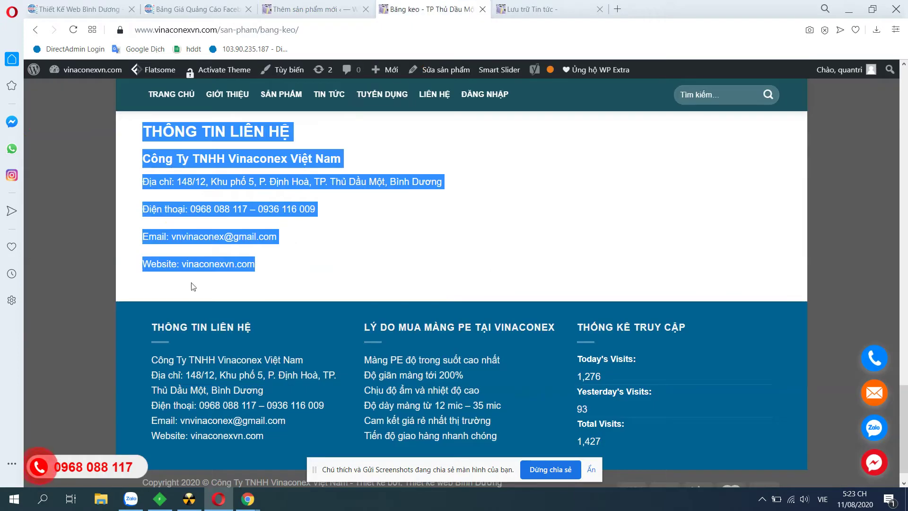
left_click(248, 210)
left_click_drag(249, 210, 194, 207)
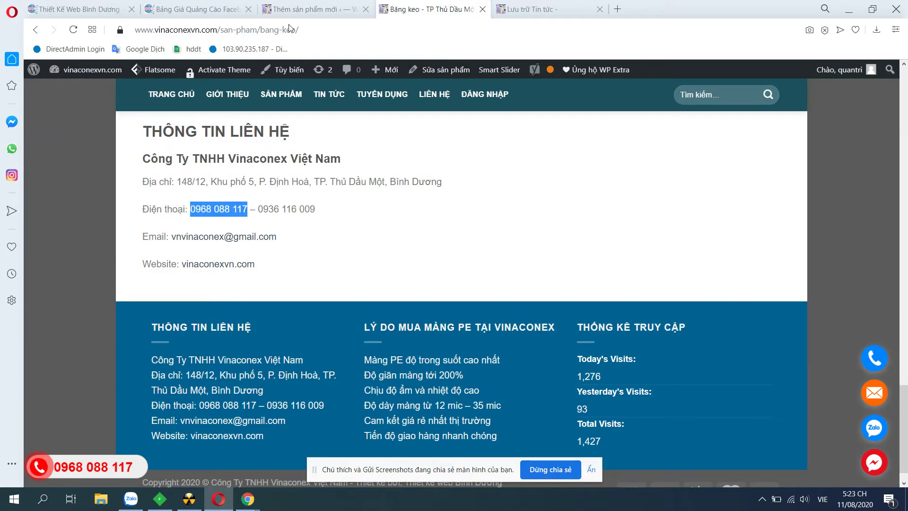
left_click(307, 9)
key("ctrl+v")
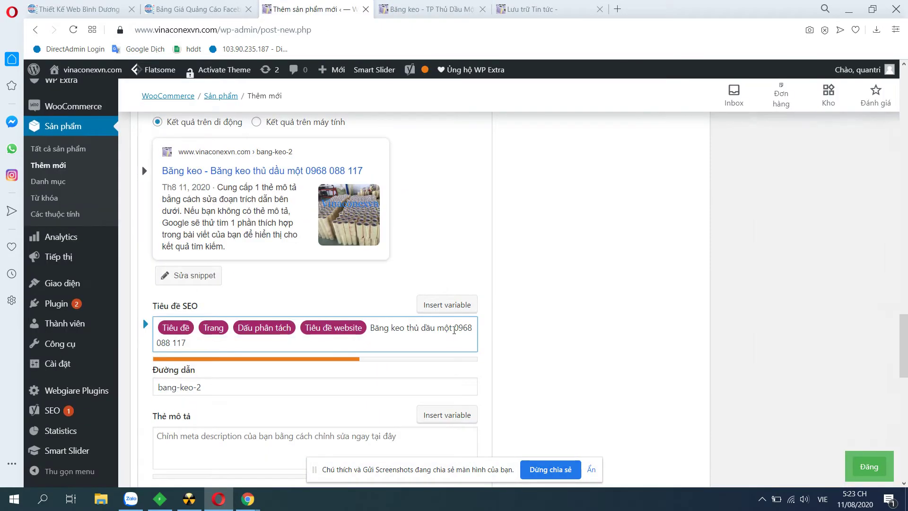
left_click(452, 327)
type("Liên he")
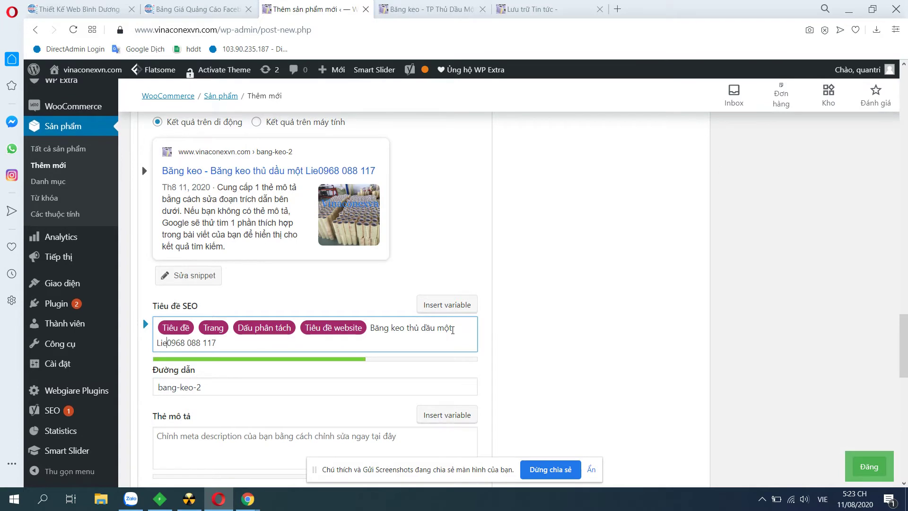
type("ej")
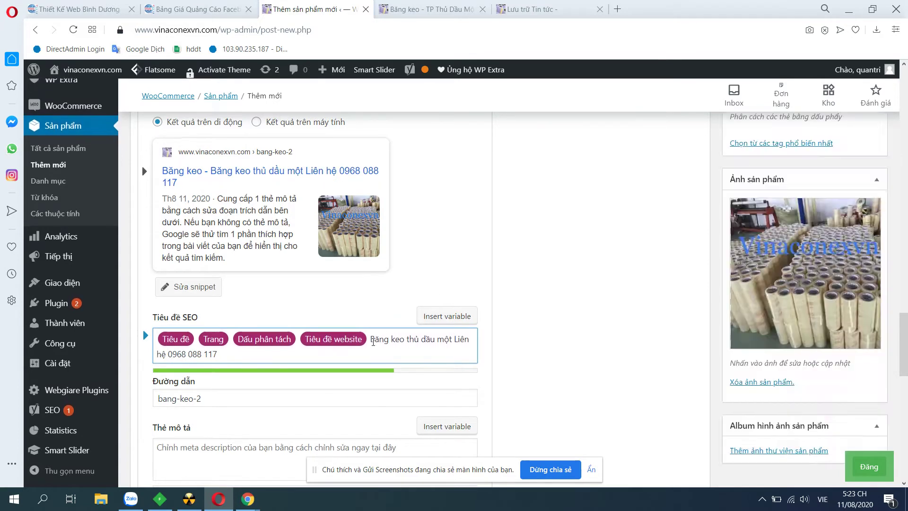
left_click_drag(373, 341, 219, 355)
scroll(218, 355, "down", 3)
left_click(189, 334)
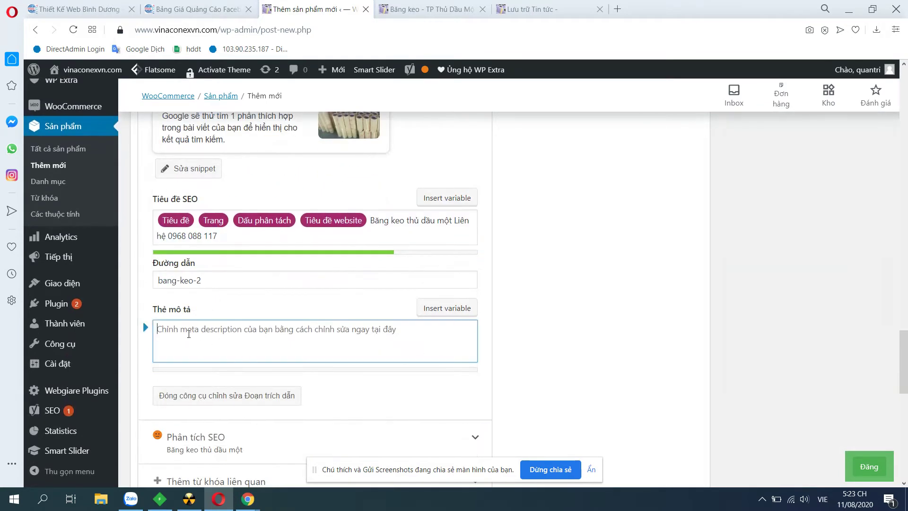
scroll(266, 325, "up", 10)
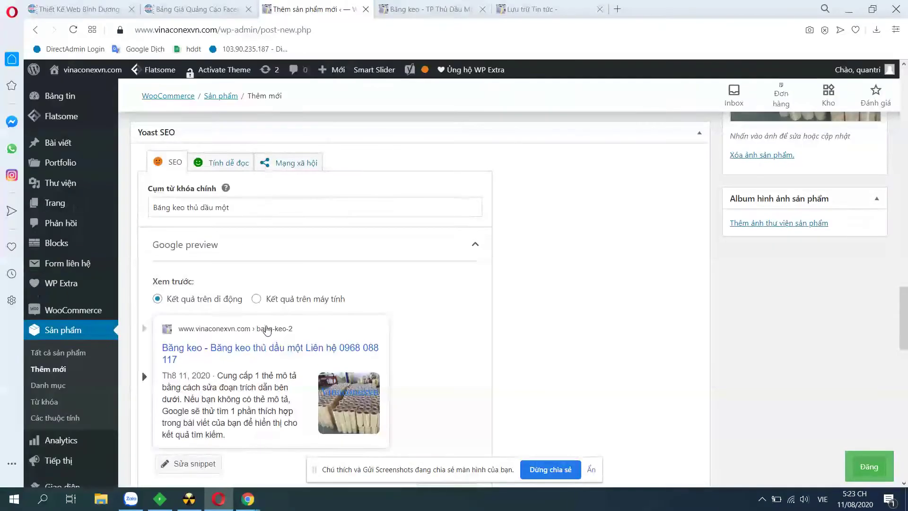
scroll(282, 369, "down", 5)
scroll(281, 368, "down", 7)
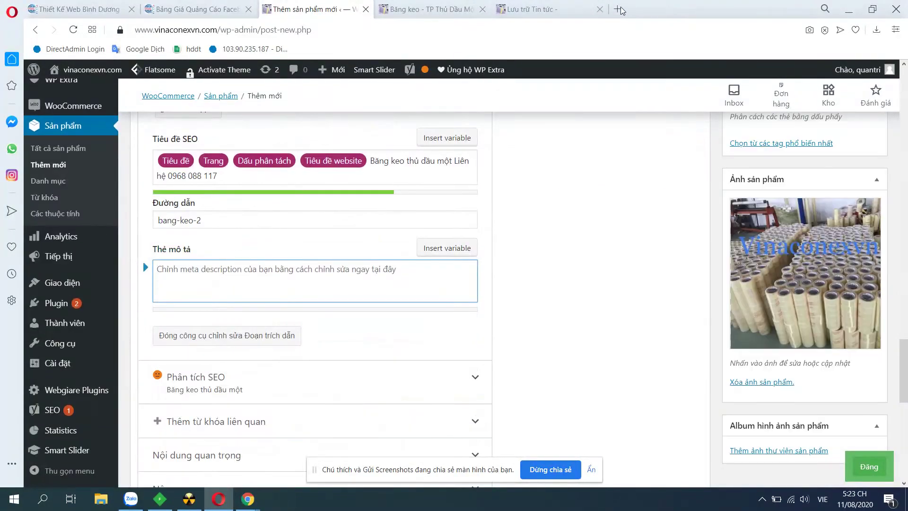
Search Google for "bang keo" in a new browser tab
left_click(618, 9)
type("google.com")
key("Return")
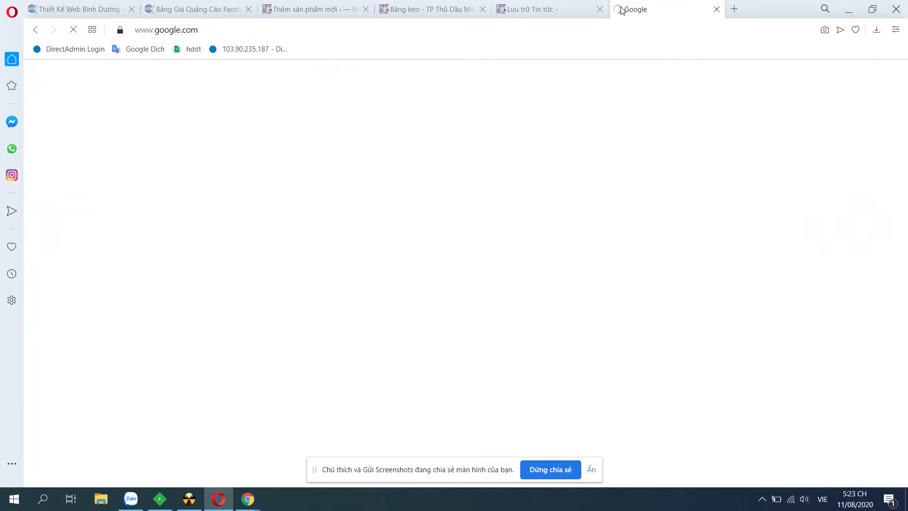
type("bang keo")
key("Return")
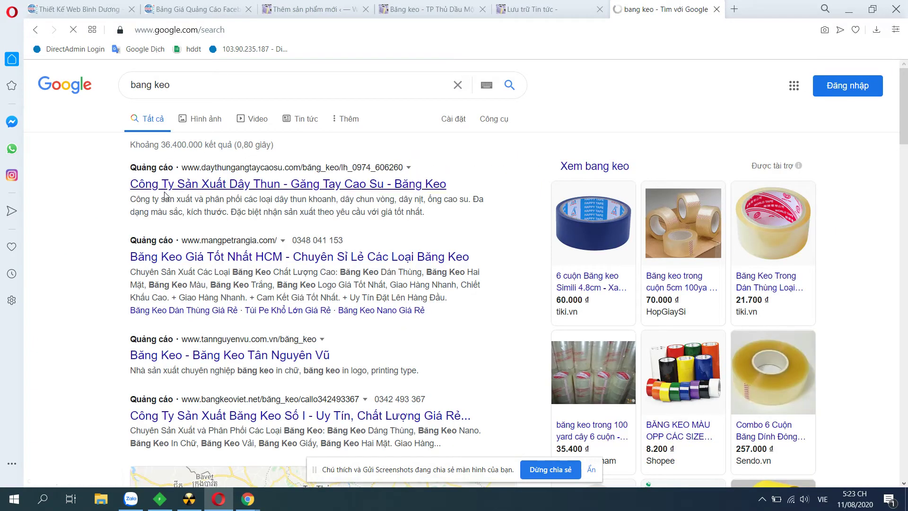
Examine the product's focus keyphrase and Google snippet preview alongside the Google search results
triple_click(175, 85)
left_click(322, 9)
scroll(239, 237, "up", 10)
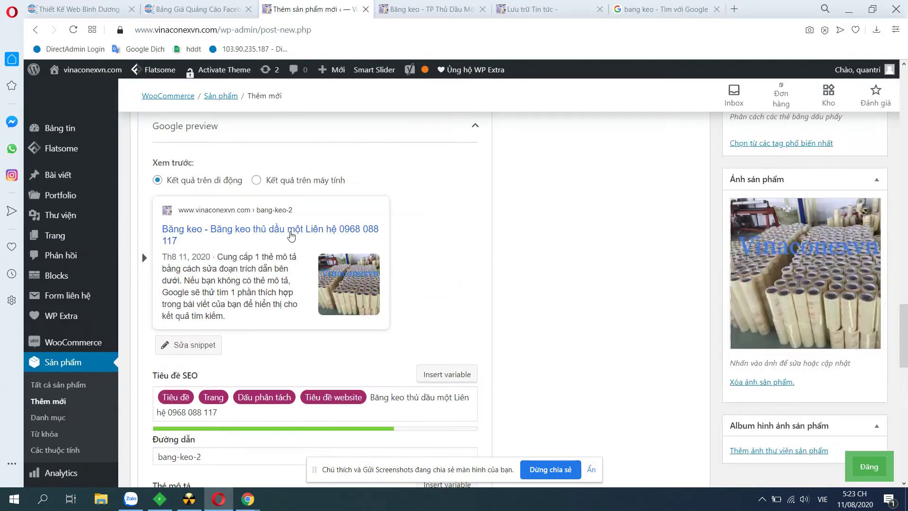
triple_click(239, 259)
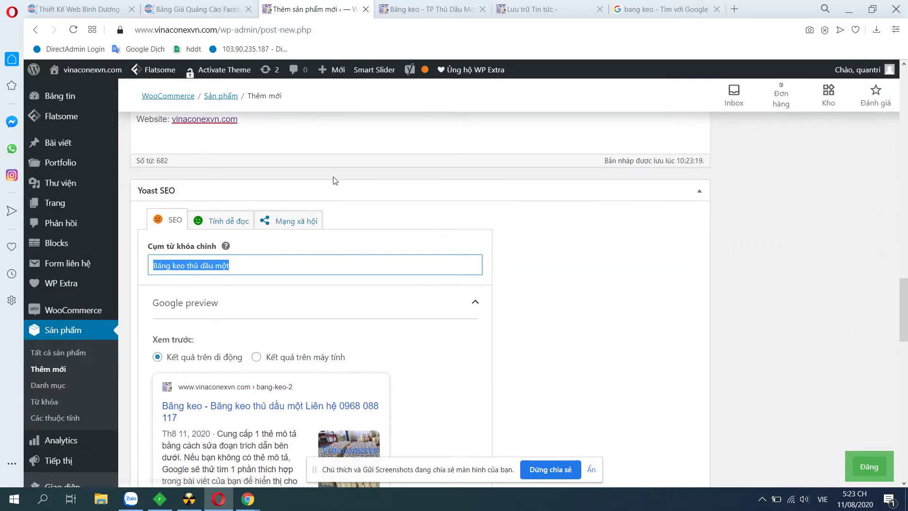
left_click(681, 8)
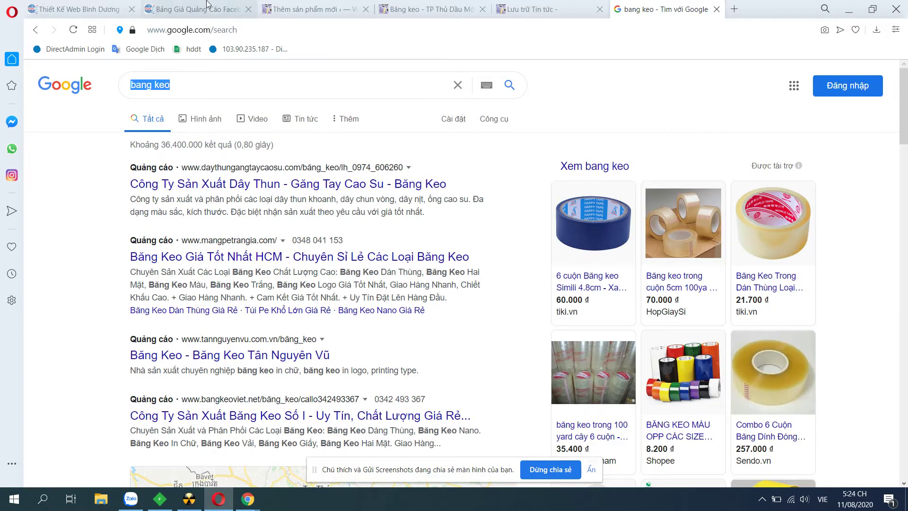
left_click(310, 9)
scroll(315, 199, "down", 8)
scroll(314, 198, "up", 3)
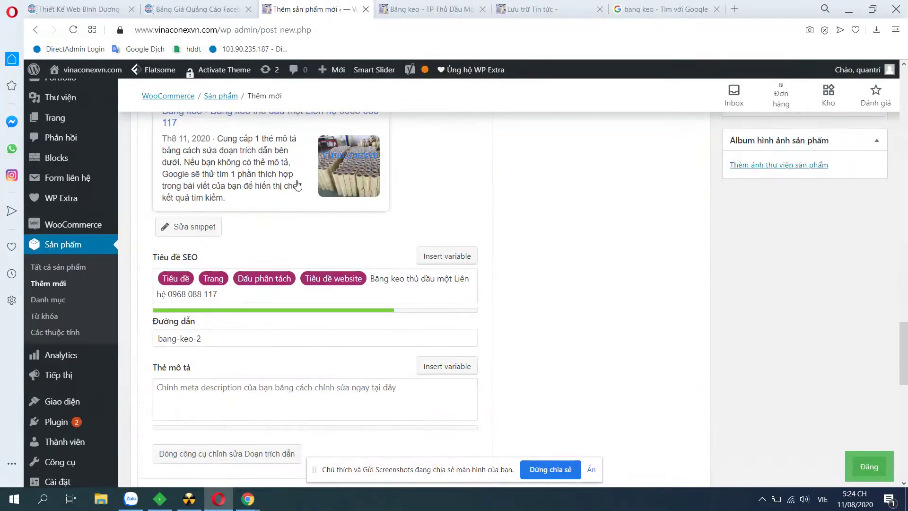
scroll(324, 244, "up", 3)
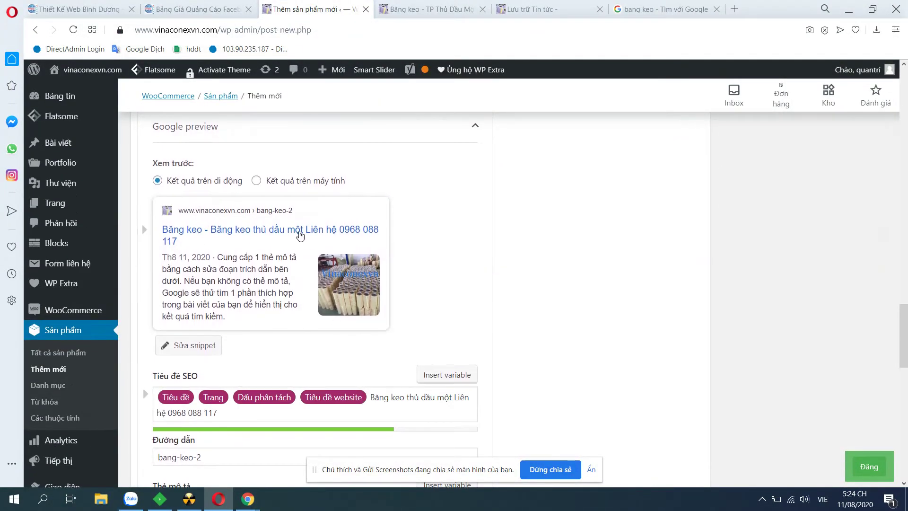
Copy the description text of the first Google ad and paste it as the product's Yoast meta description
key("ctrl+Tab")
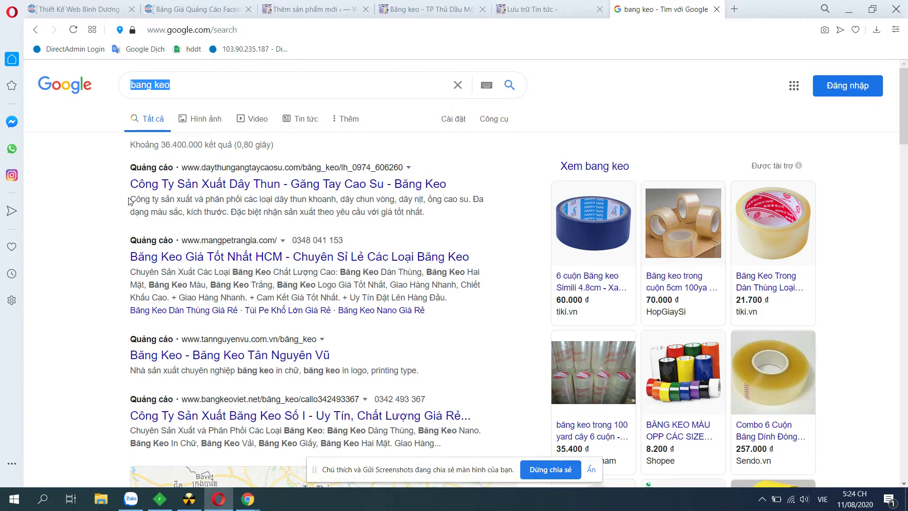
left_click_drag(128, 201, 435, 215)
key("ctrl+c")
left_click(180, 208)
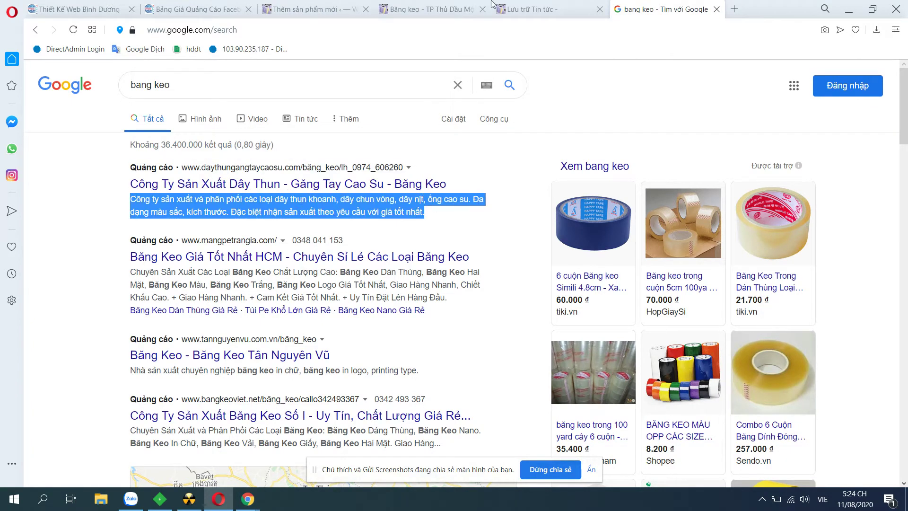
left_click(308, 9)
scroll(302, 338, "down", 4)
left_click(303, 338)
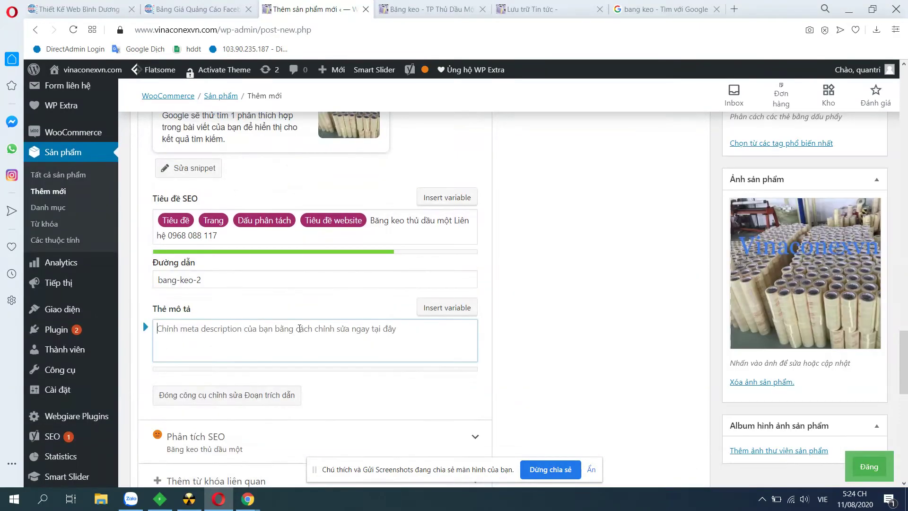
key("ctrl+v")
Shorten the meta description by deleting the final sentence about made-to-order production, so it ends with "kích thước"
left_click_drag(199, 350, 149, 358)
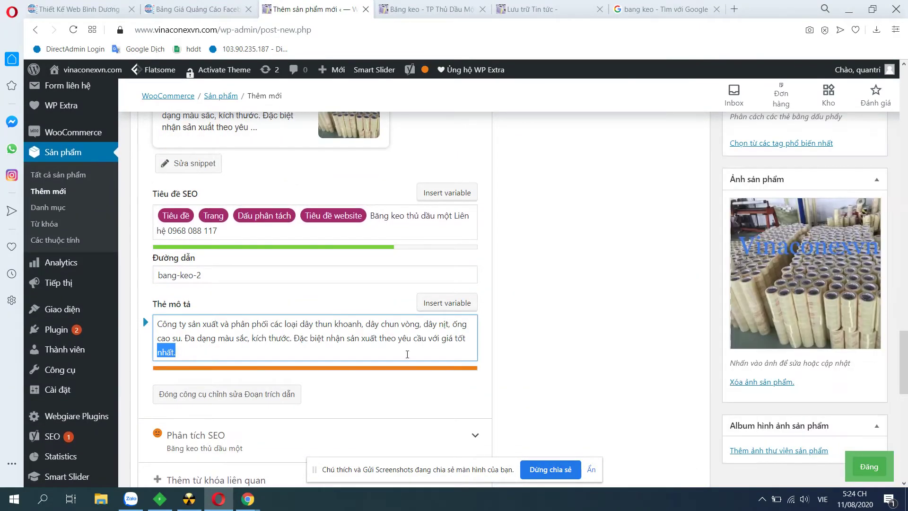
key("BackSpace")
key("BackSpace")
key("BackSpace")
key("BackSpace")
key("BackSpace")
left_click_drag(454, 338, 373, 338)
key("BackSpace")
key("BackSpace")
key("BackSpace")
key("BackSpace")
key("BackSpace")
key("BackSpace")
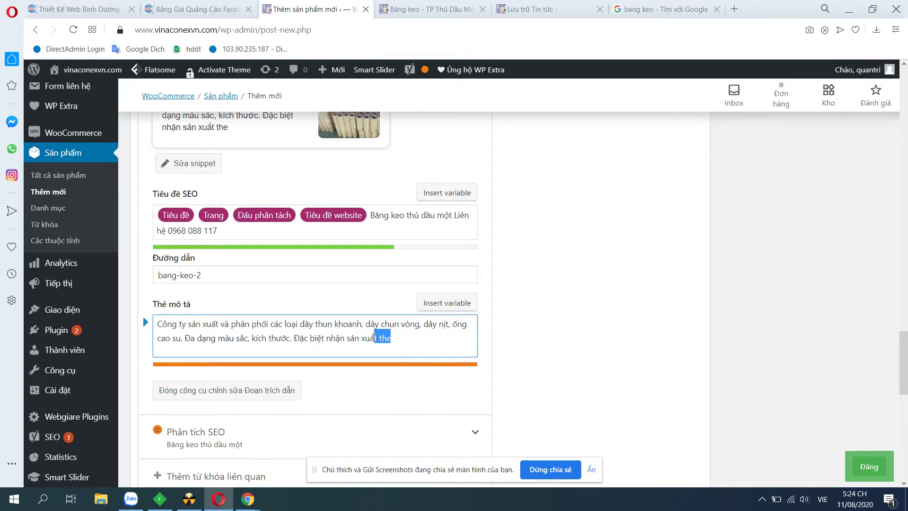
left_click_drag(298, 342, 289, 341)
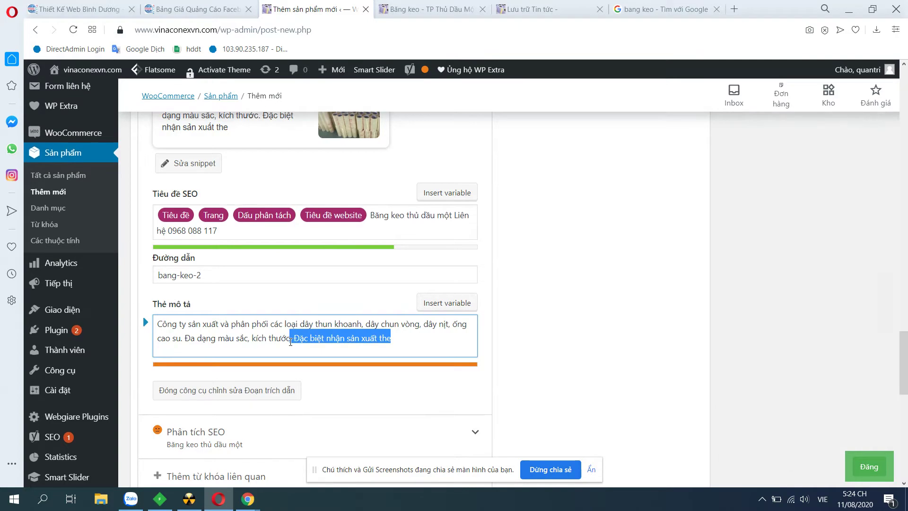
key("BackSpace")
scroll(318, 368, "up", 1)
scroll(318, 368, "down", 1)
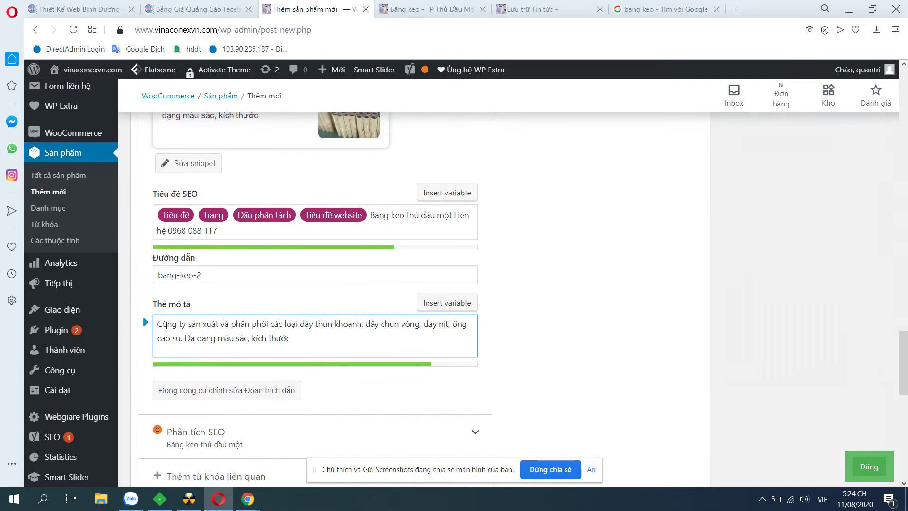
Add "Giá: Liên hệ", copied from the existing Băng keo product page, to the product's short description
scroll(369, 331, "down", 5)
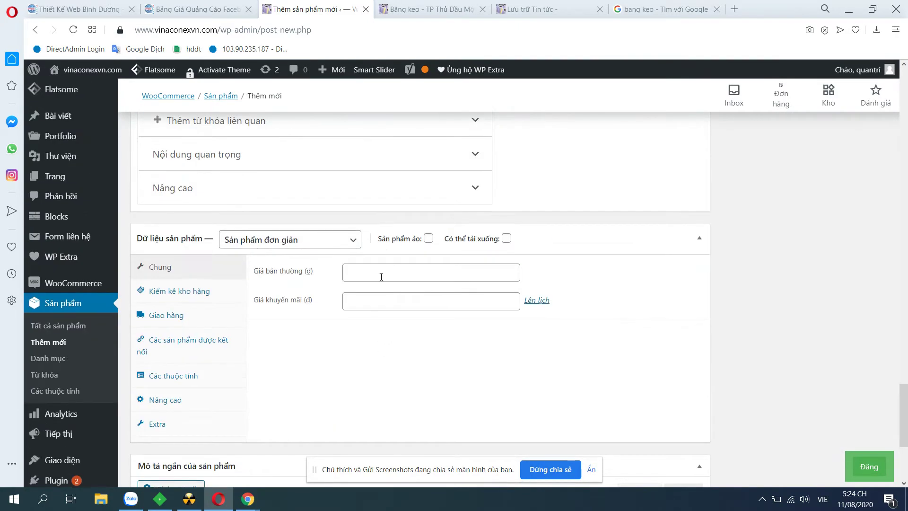
left_click(381, 274)
scroll(312, 396, "down", 5)
key("ctrl+Tab")
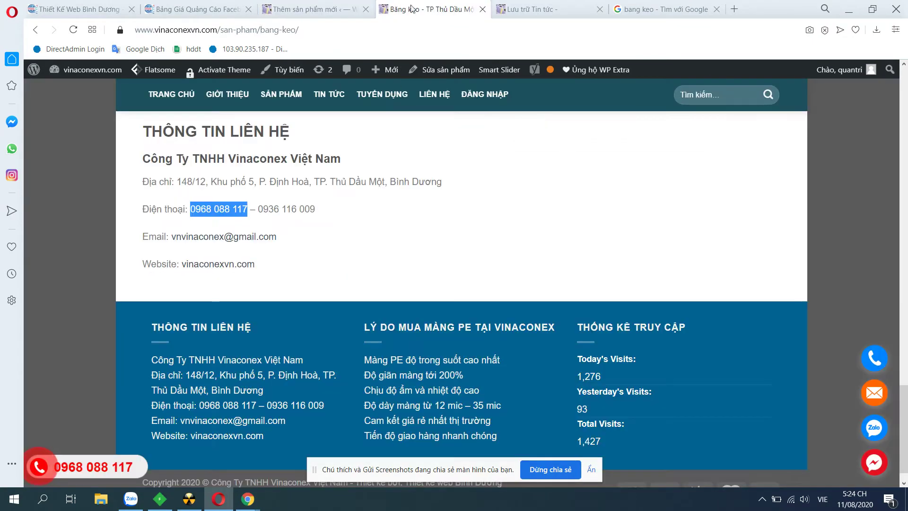
scroll(906, 302, "up", 10)
scroll(906, 303, "up", 10)
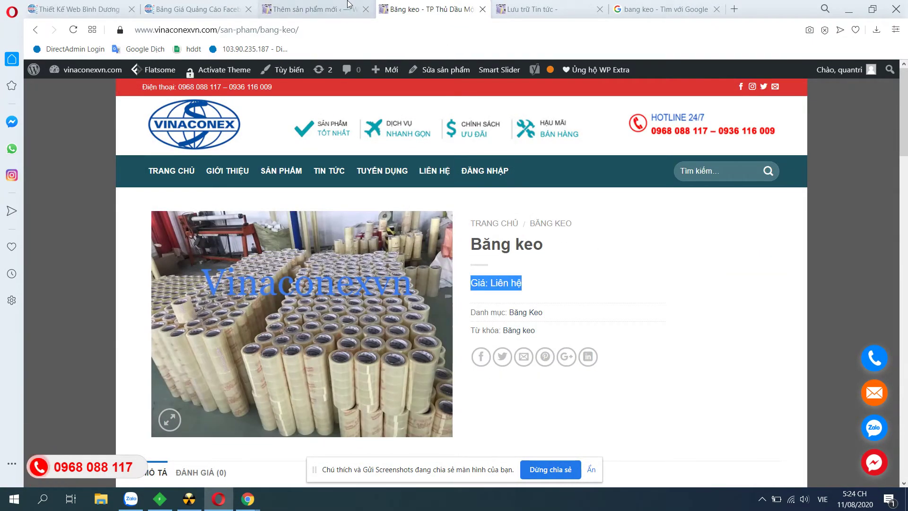
key("ctrl+shift+Tab")
left_click(204, 398)
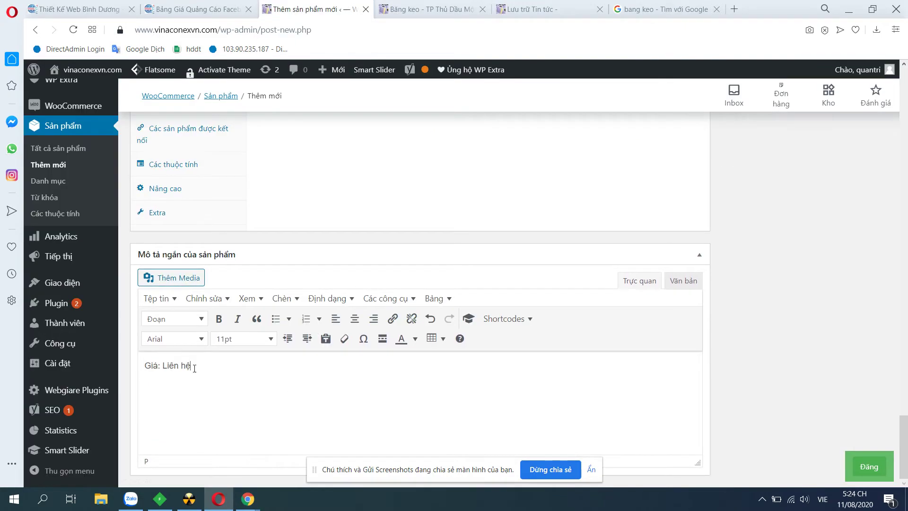
Color the "Giá: Liên hệ" short description red to match the existing product page, and publish the product
left_click(415, 339)
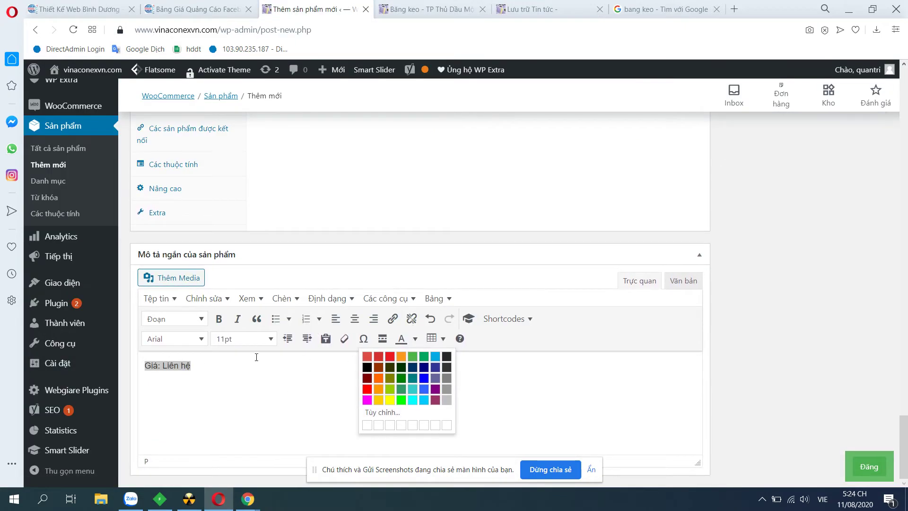
left_click(256, 357)
key("ctrl+Tab")
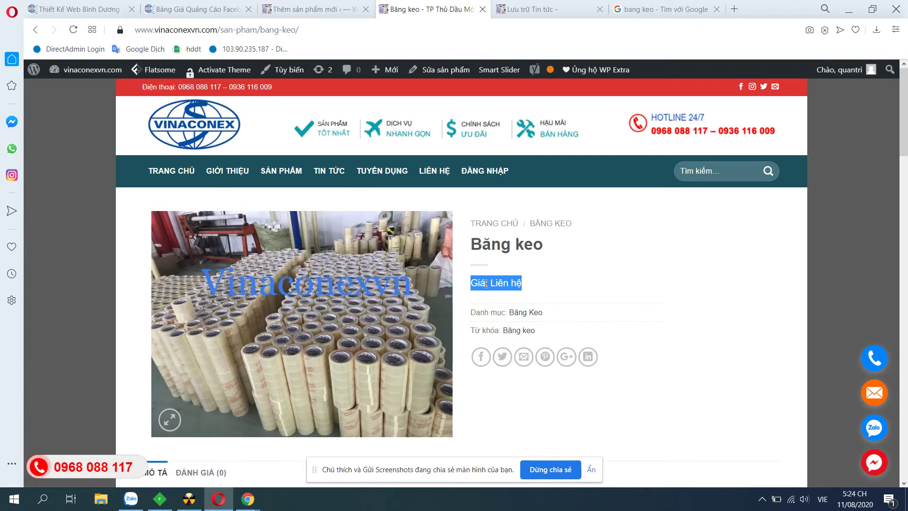
key("ctrl+shift+Tab")
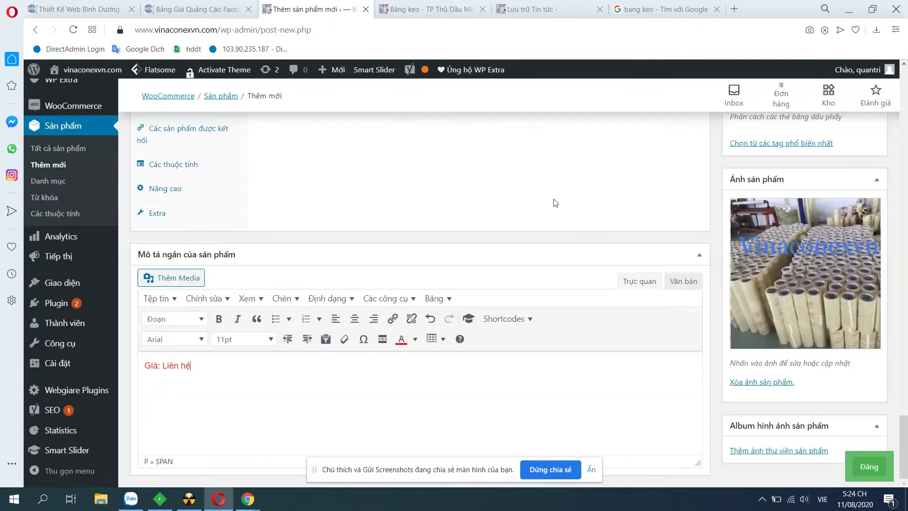
left_click(873, 467)
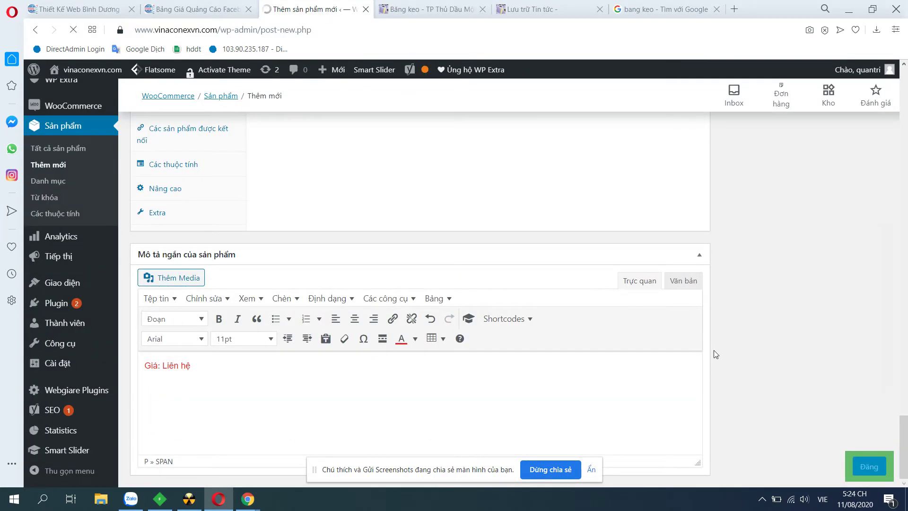
Check the site's homepage product list for the new Băng keo product and review its category on the edit page
left_click(443, 2)
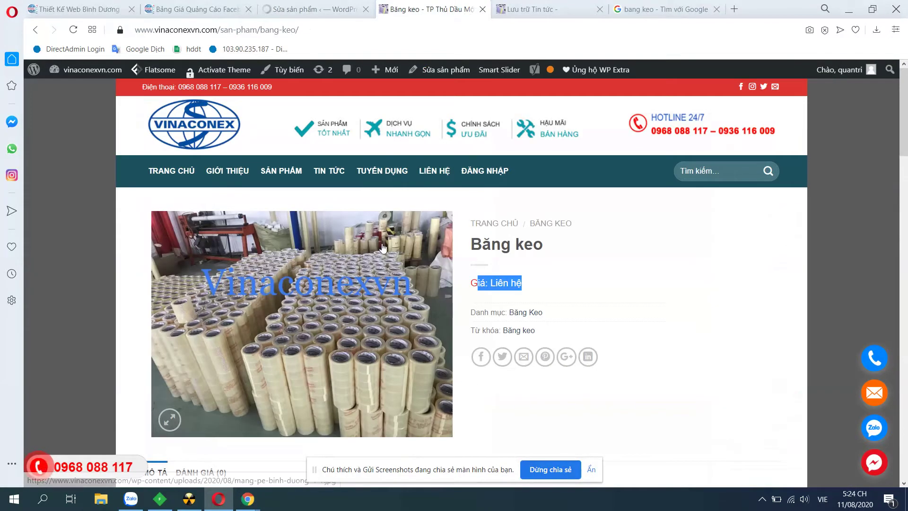
left_click(174, 177)
scroll(481, 353, "down", 6)
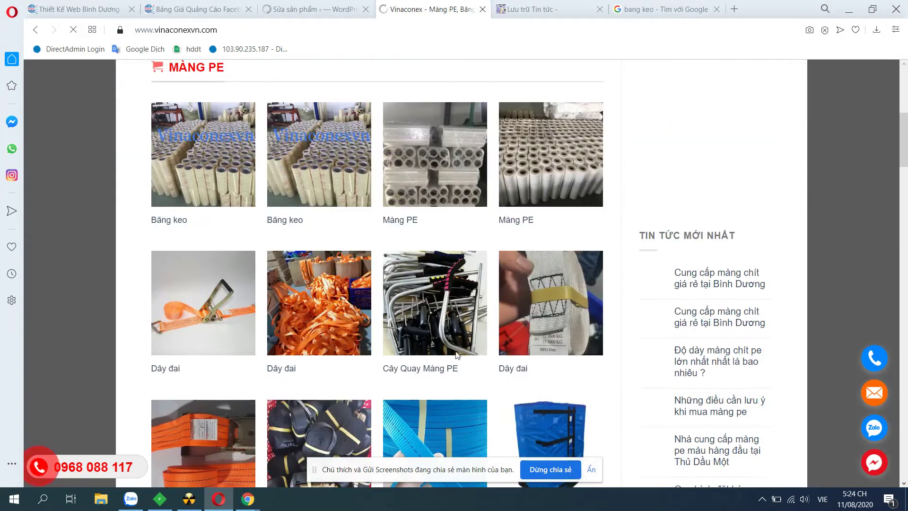
left_click(306, 3)
left_click(436, 9)
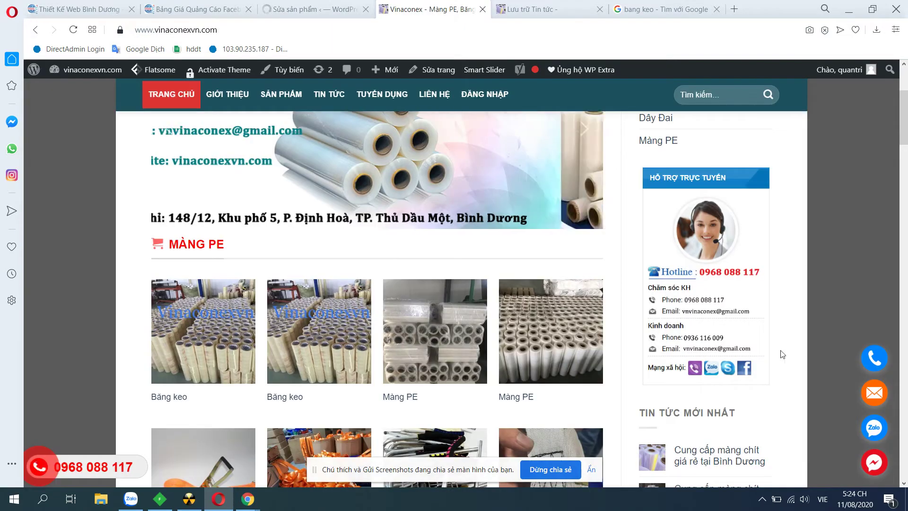
left_click(327, 9)
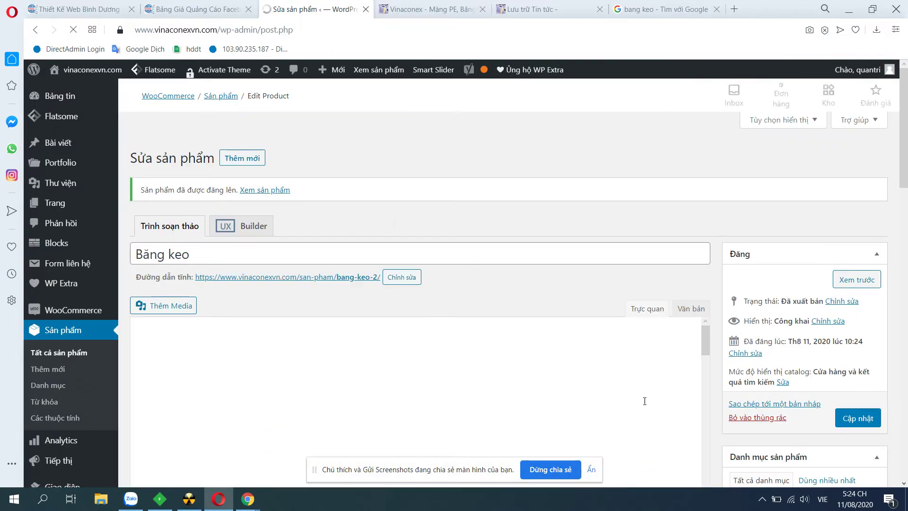
scroll(660, 388, "down", 2)
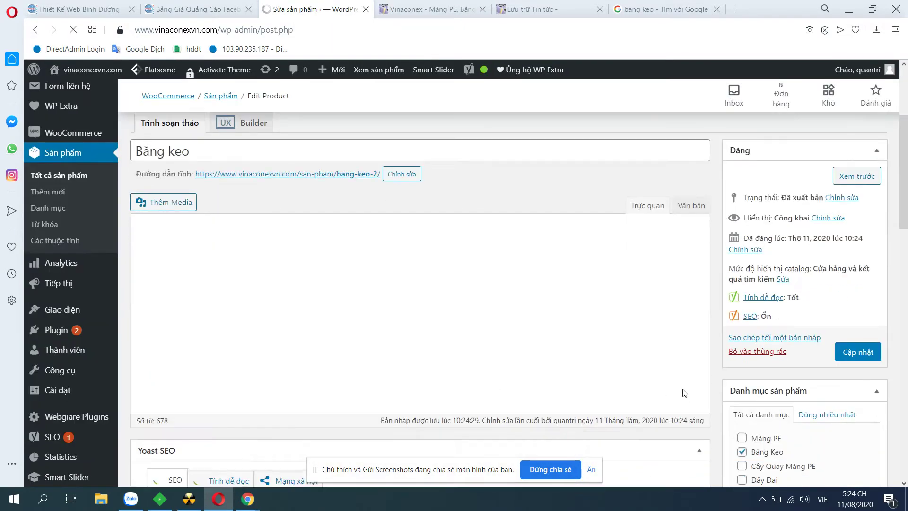
scroll(692, 388, "down", 3)
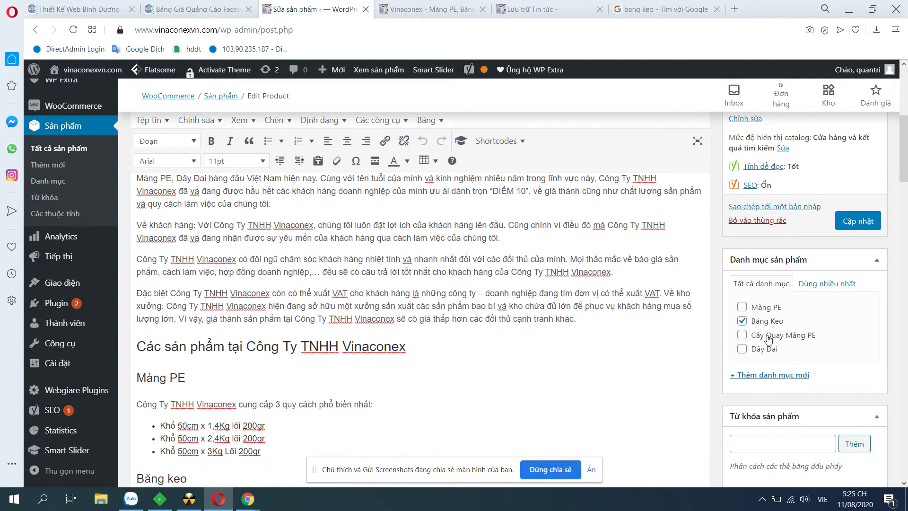
Add a new product category named "abc" with no parent category
left_click(48, 182)
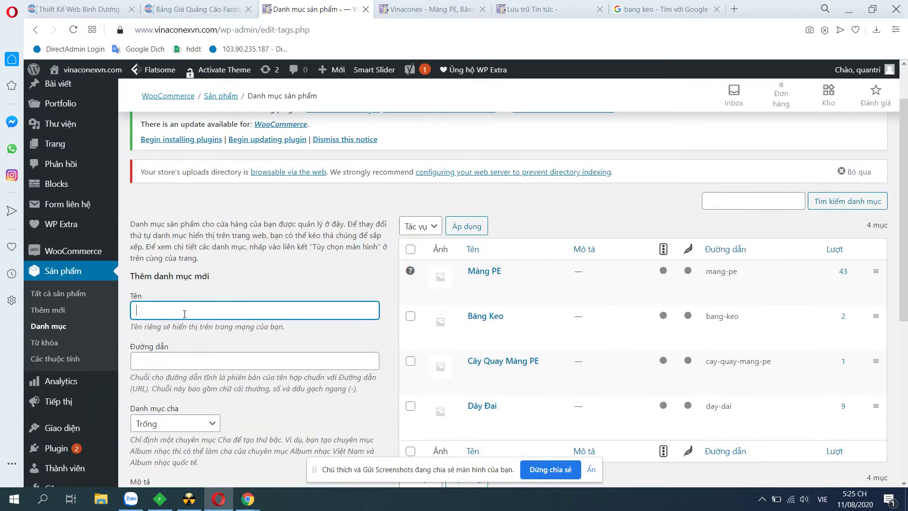
scroll(288, 277, "down", 2)
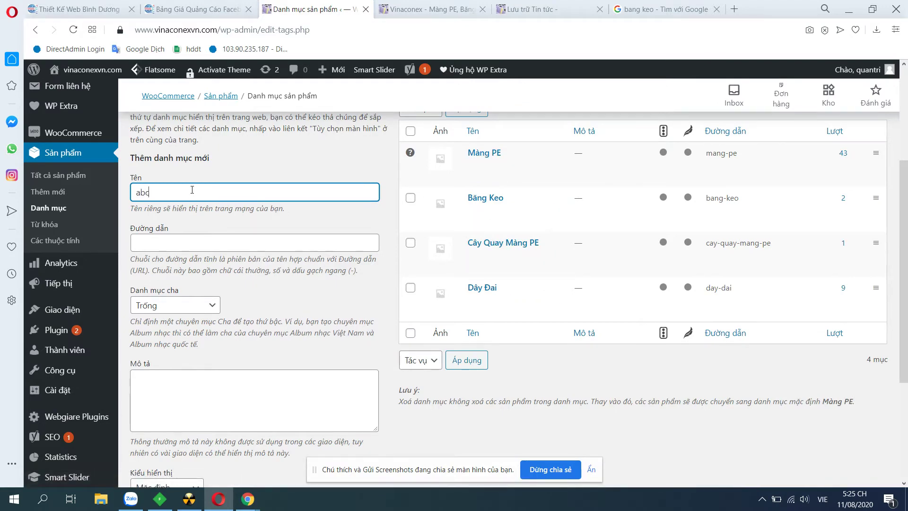
scroll(234, 365, "down", 2)
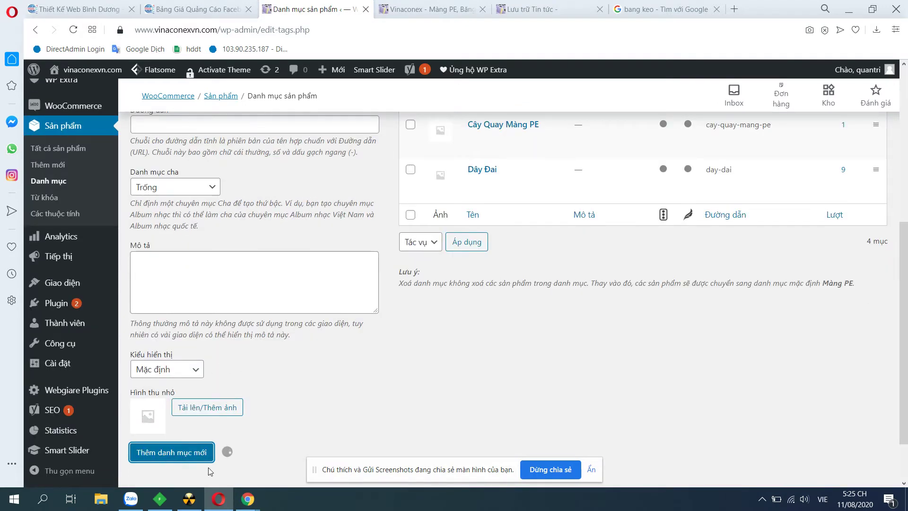
scroll(210, 471, "up", 3)
scroll(473, 227, "down", 1)
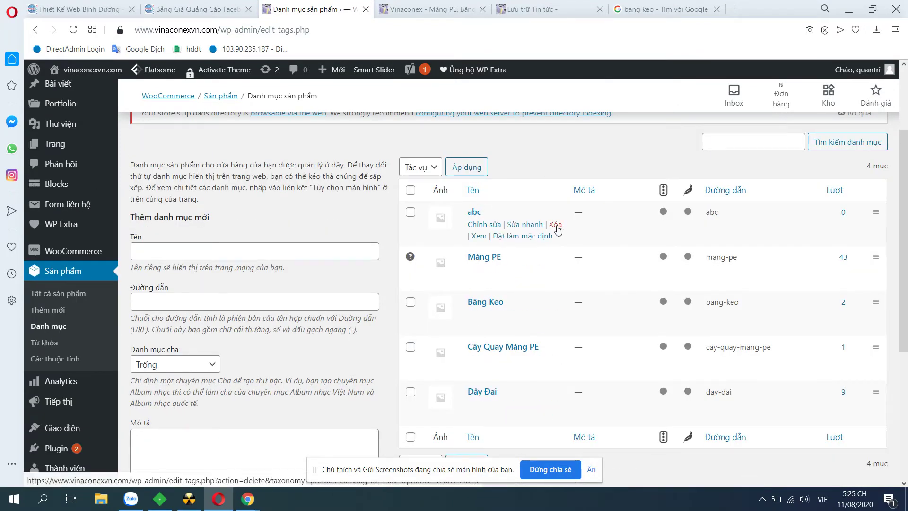
Delete the "abc" product category, and move the newest Băng keo product to the trash
left_click(555, 225)
left_click(839, 117)
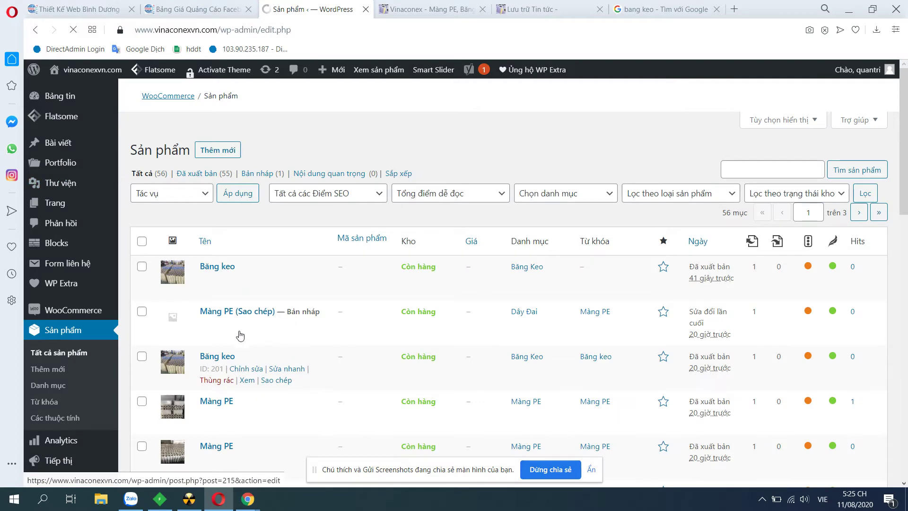
scroll(232, 284, "down", 2)
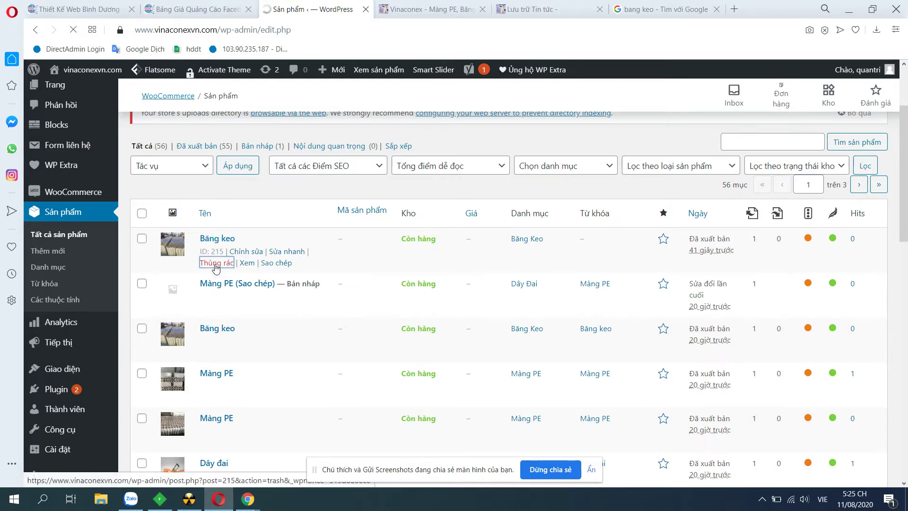
scroll(259, 382, "down", 6)
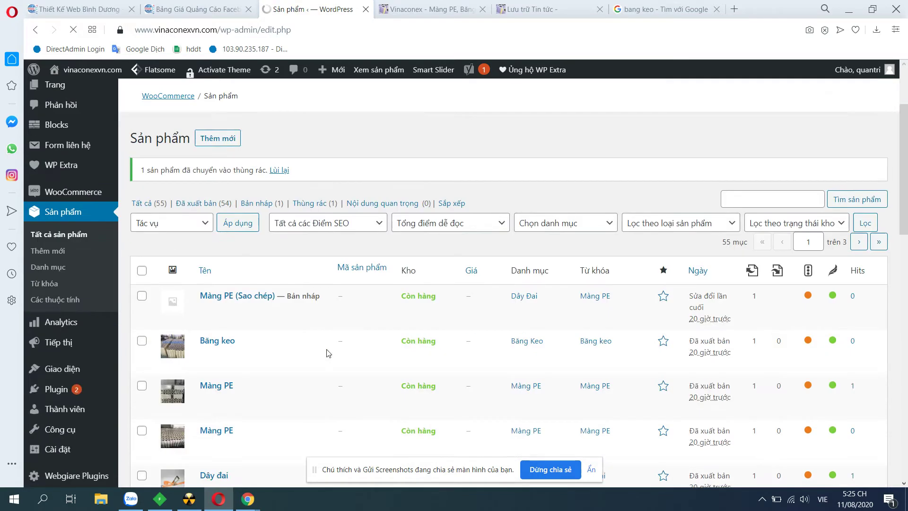
Open the remaining Băng keo product for editing and examine its title field
scroll(259, 382, "up", 3)
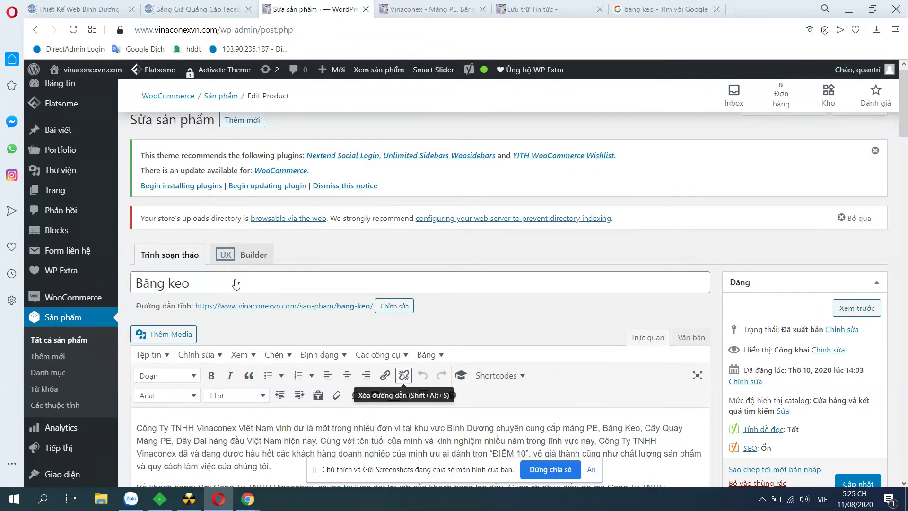
triple_click(236, 284)
scroll(236, 284, "down", 3)
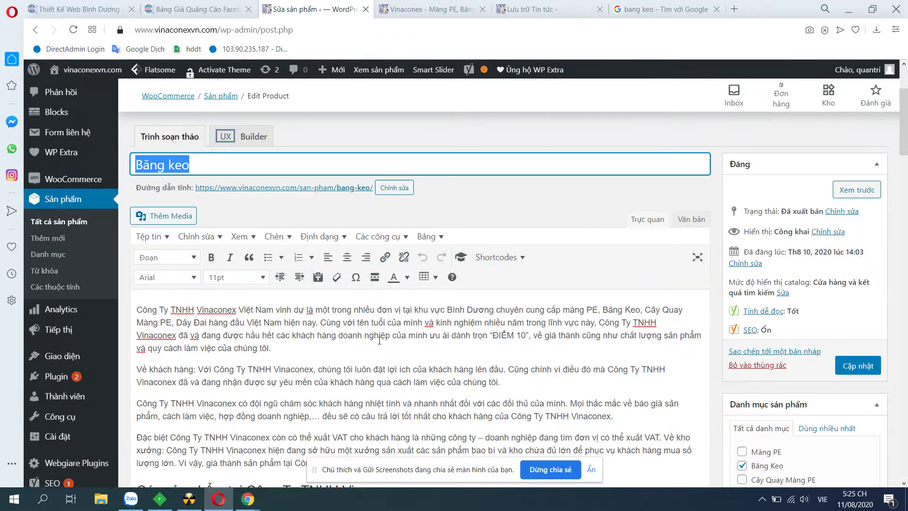
left_click(221, 180)
triple_click(180, 164)
left_click(425, 331)
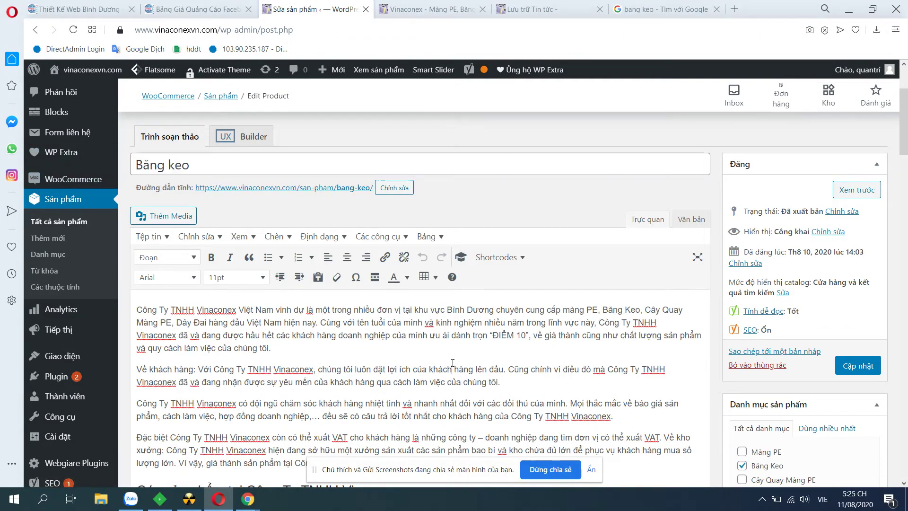
scroll(644, 364, "down", 3)
scroll(644, 364, "up", 5)
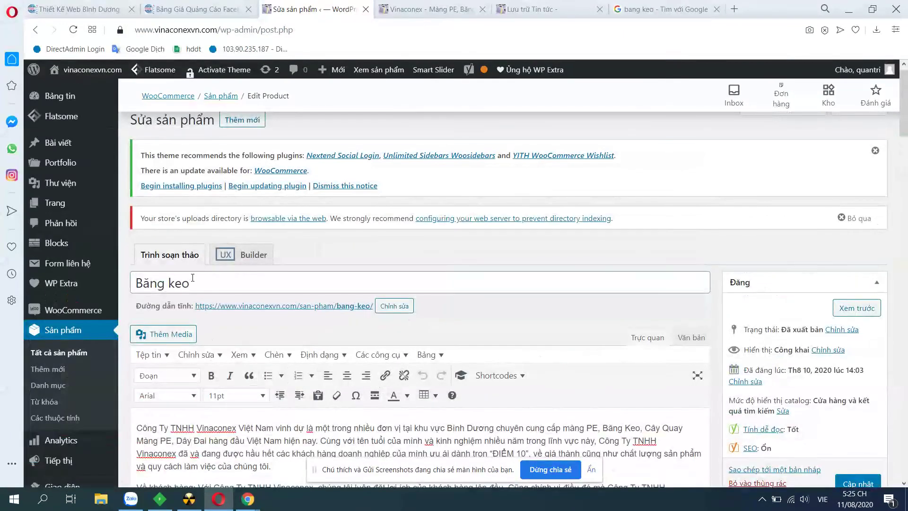
triple_click(217, 282)
left_click(256, 279)
scroll(265, 283, "down", 3)
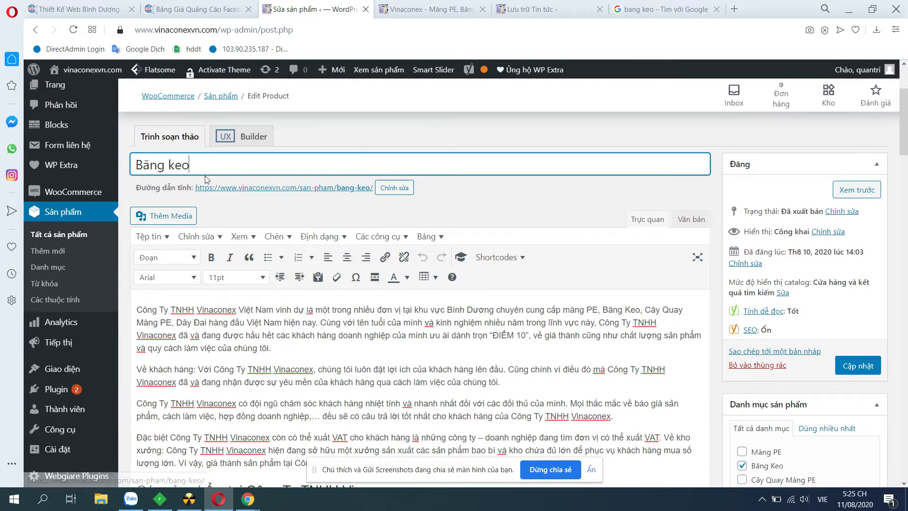
Examine the description text of the Băng keo product, from the company introduction to the product sections
key("ctrl+a")
left_click_drag(146, 306, 243, 416)
left_click(451, 381)
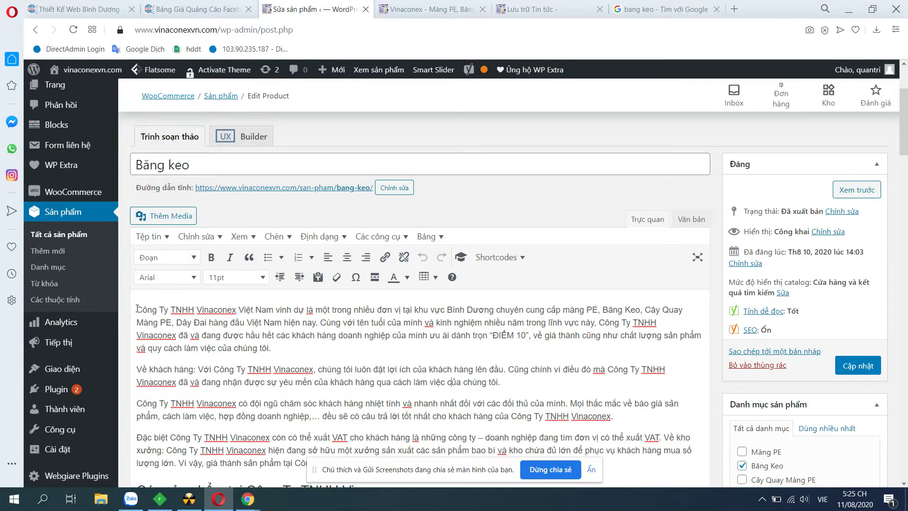
left_click_drag(154, 310, 420, 382)
scroll(567, 331, "down", 8)
scroll(776, 290, "up", 4)
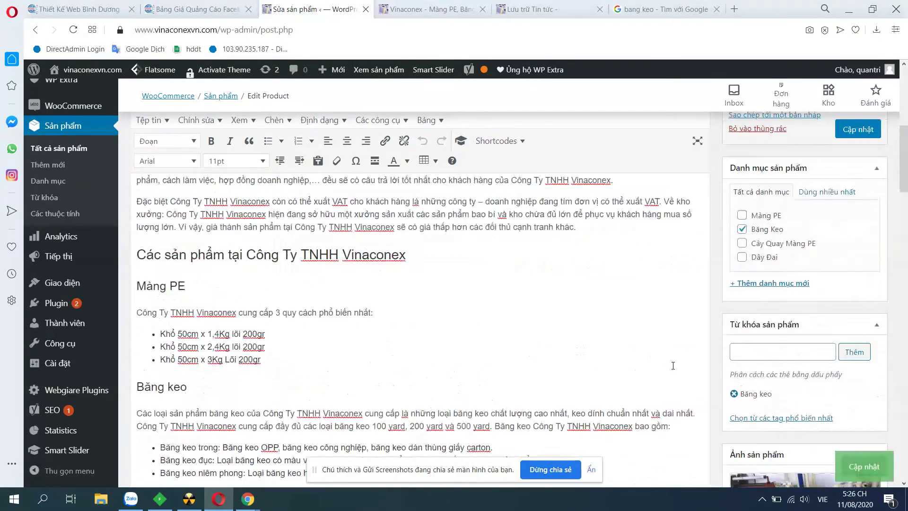
Review the Băng keo product's image, Yoast Google preview, SEO analysis section and short description
scroll(775, 290, "down", 7)
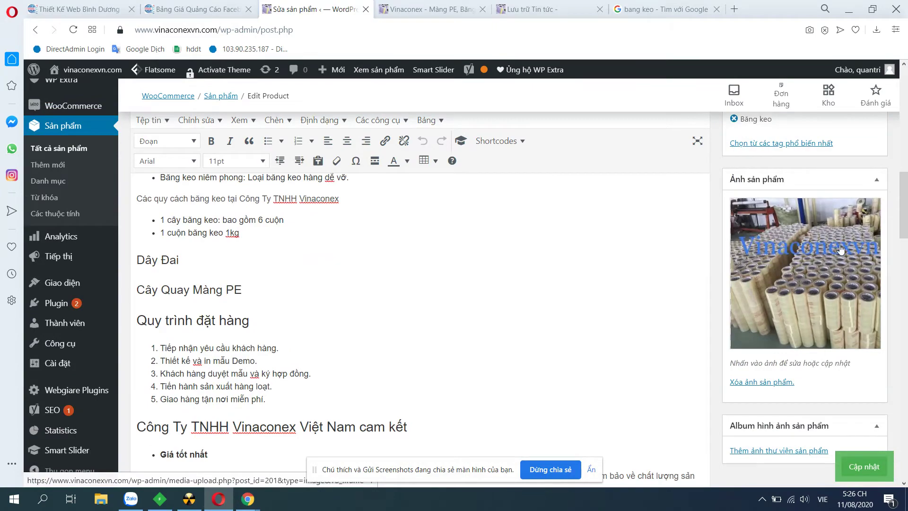
scroll(205, 274, "down", 12)
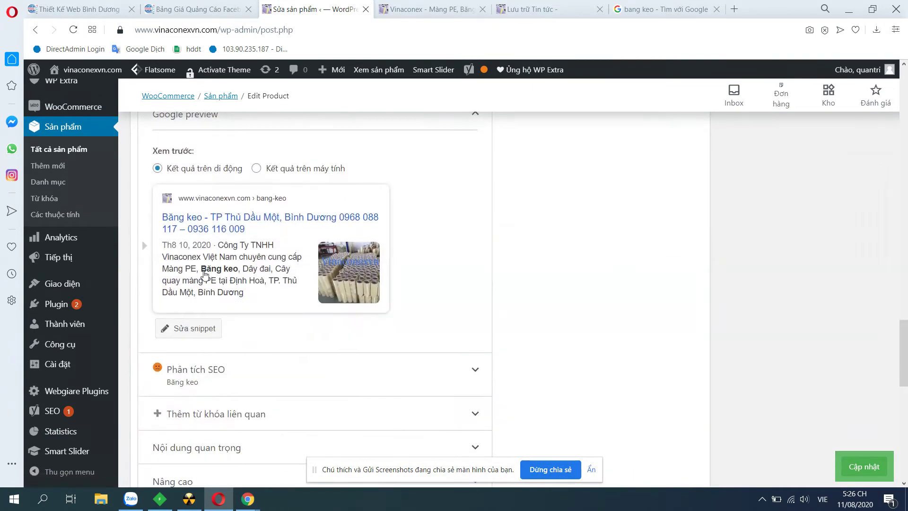
scroll(182, 231, "up", 2)
scroll(209, 331, "down", 14)
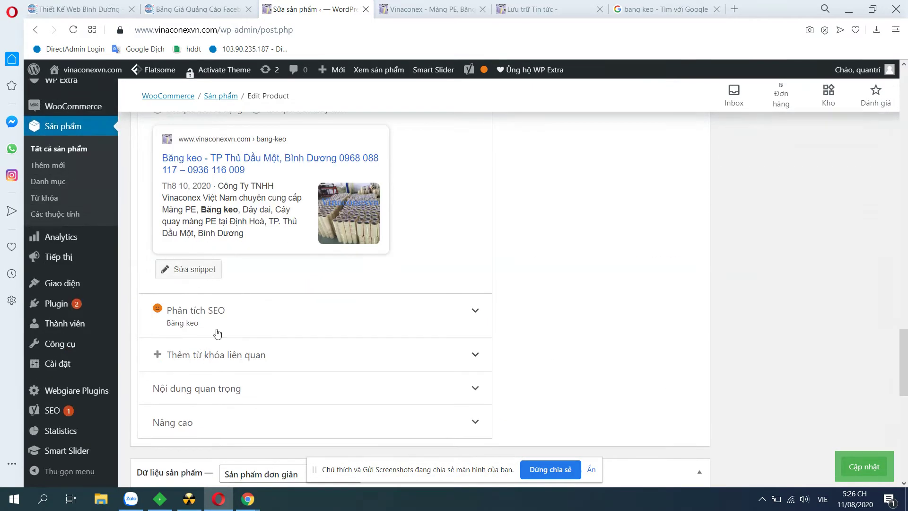
scroll(291, 337, "up", 12)
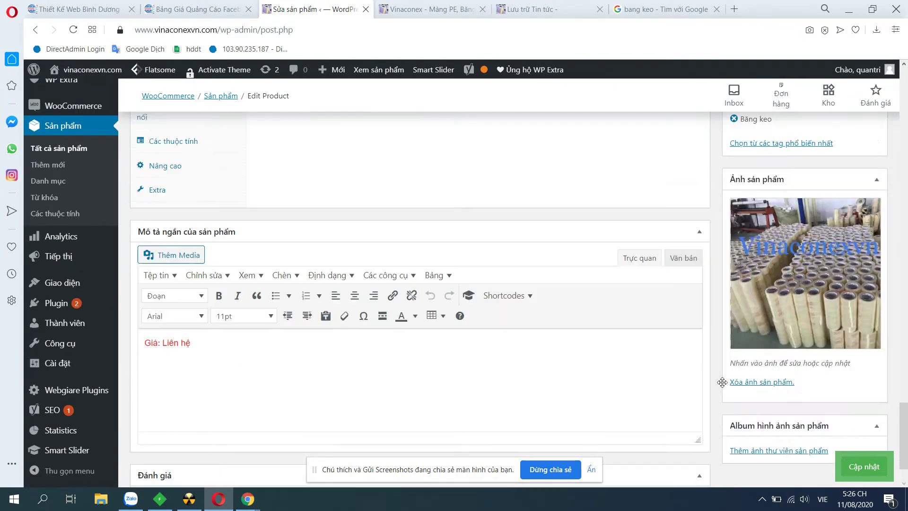
scroll(776, 275, "up", 1)
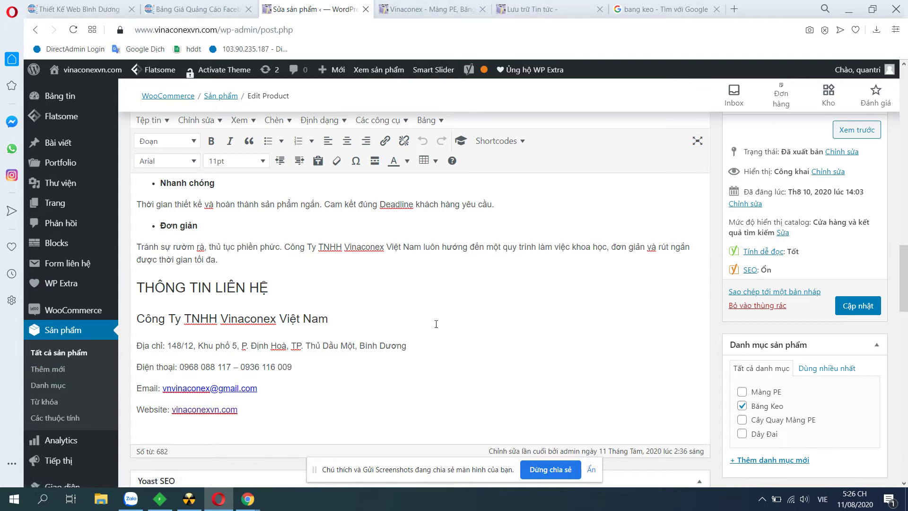
scroll(436, 324, "up", 6)
Open the list of all posts and look through the published news articles
mouse_move(62, 150)
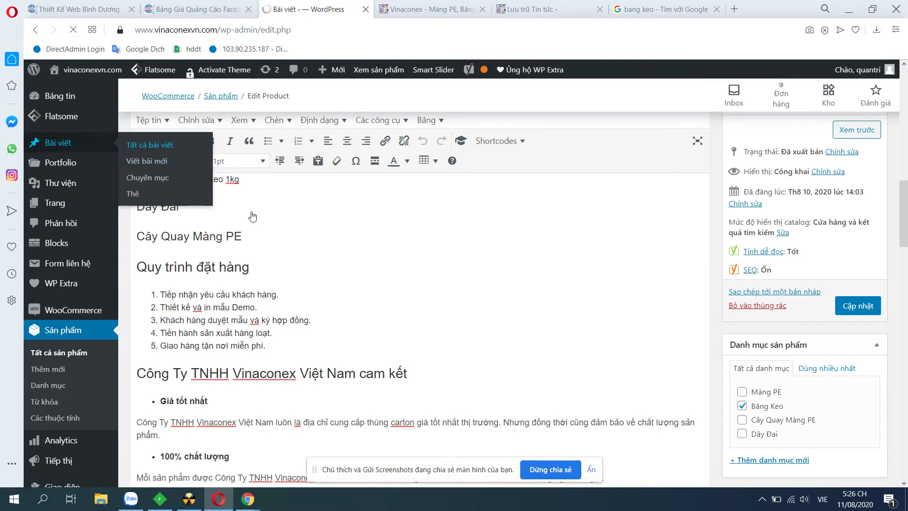
scroll(345, 288, "down", 1)
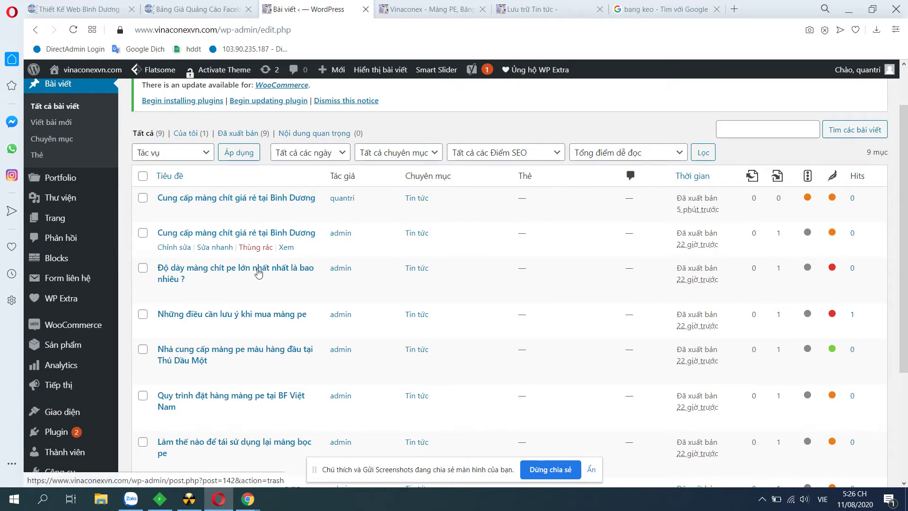
scroll(196, 289, "down", 4)
scroll(142, 265, "up", 5)
Open the list of all pages and compare it with the homepage's navigation menu
mouse_move(62, 218)
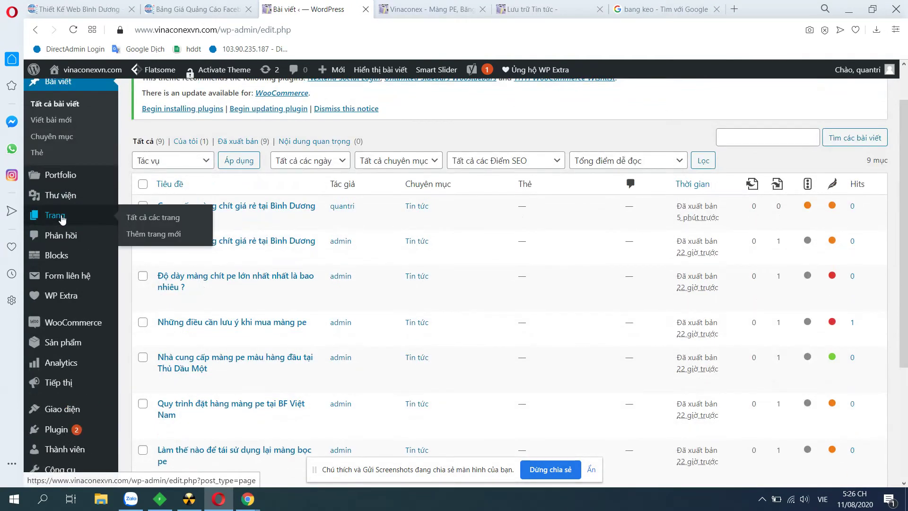
left_click(426, 9)
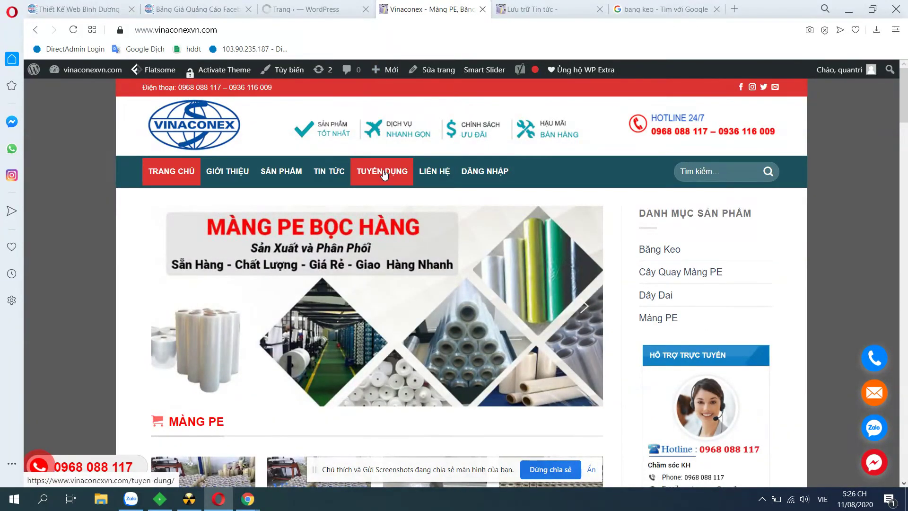
left_click(303, 9)
scroll(267, 267, "down", 3)
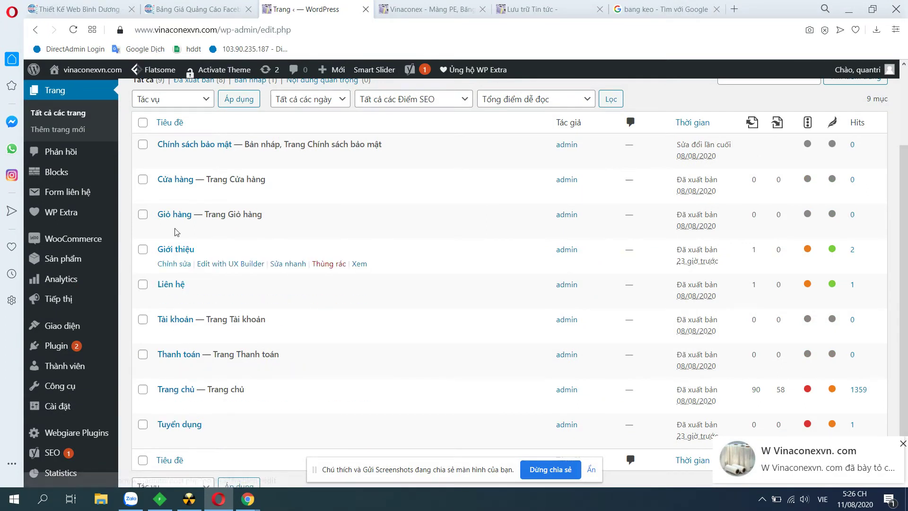
Open the Liên hệ page for editing and examine its contact information and contact form shortcode
left_click(174, 299)
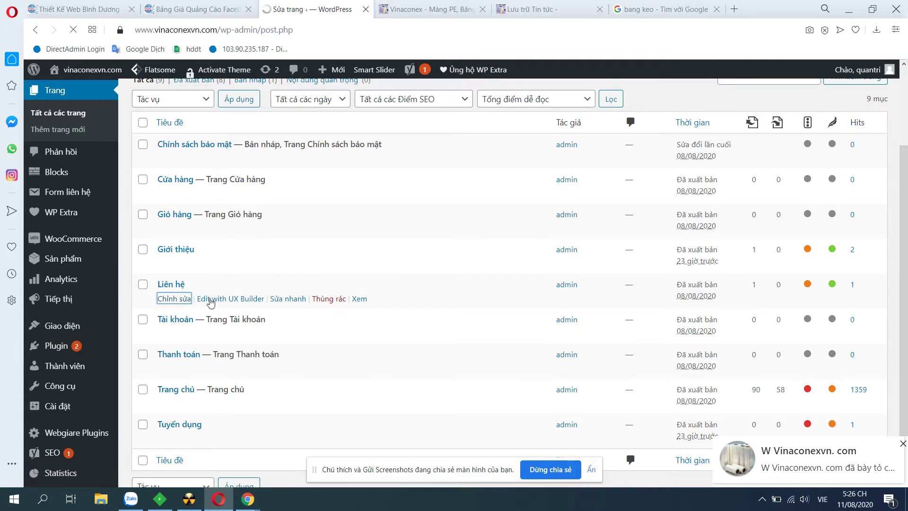
scroll(210, 303, "down", 2)
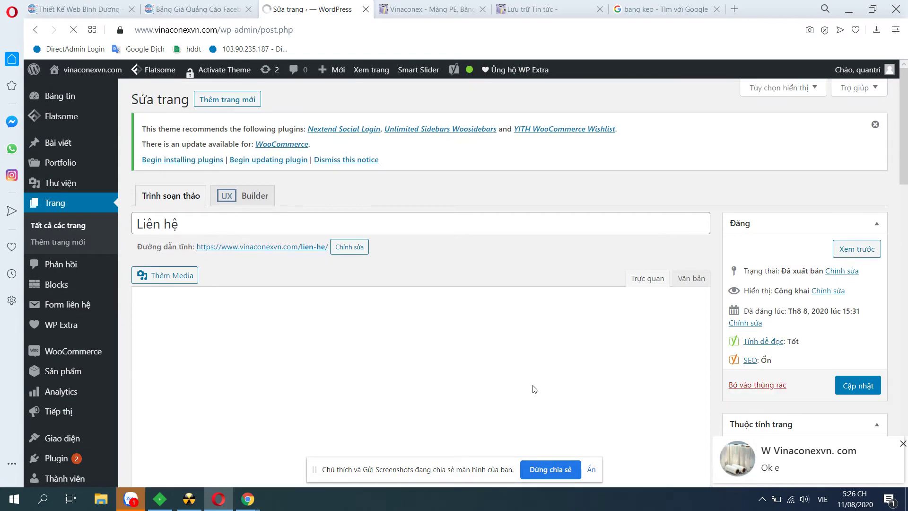
scroll(303, 315, "down", 3)
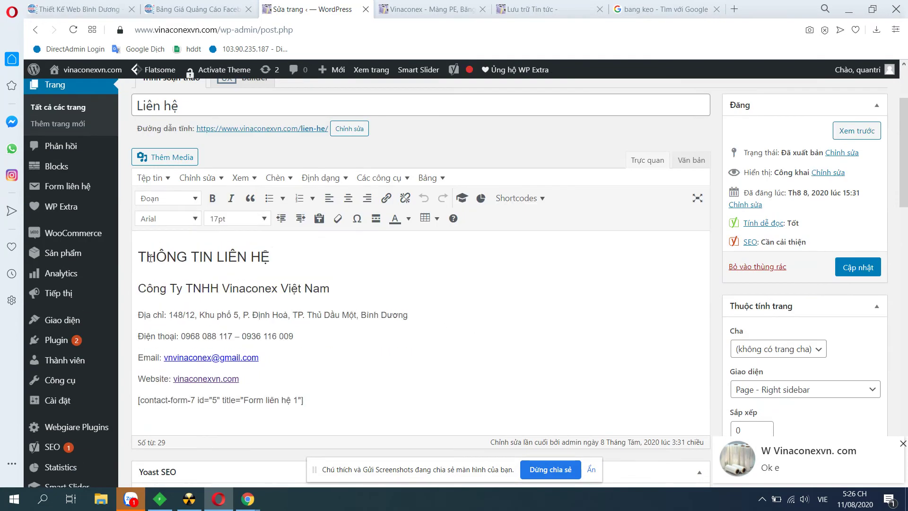
left_click_drag(137, 255, 246, 378)
left_click(387, 314)
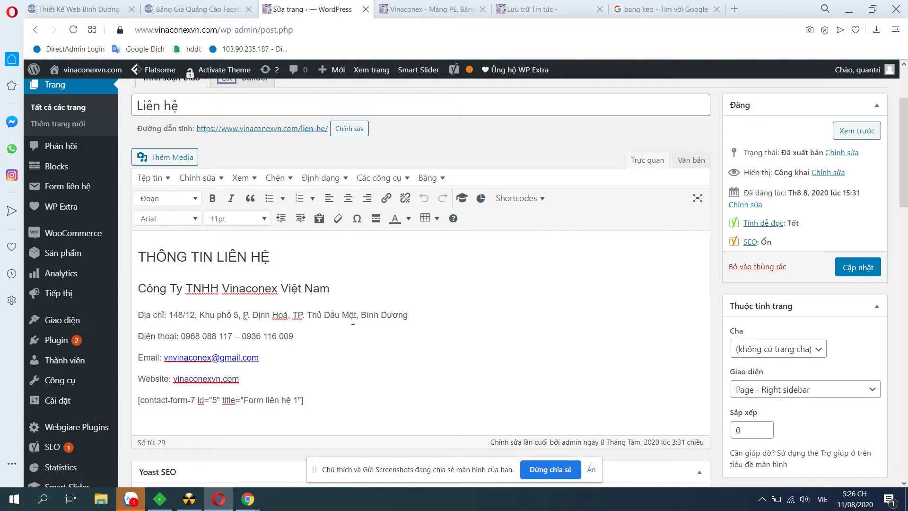
scroll(353, 321, "up", 3)
scroll(353, 321, "down", 4)
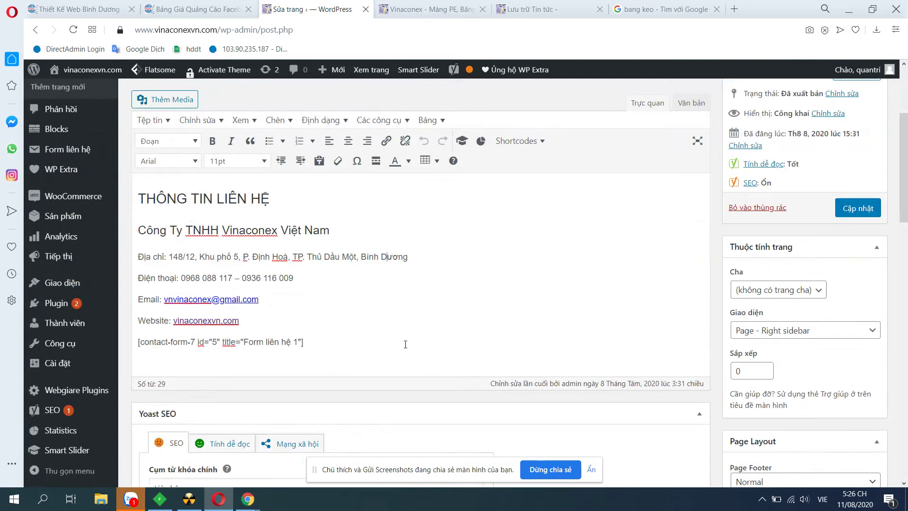
scroll(405, 344, "down", 3)
Open the Easy Call Now settings and compare their phone number field with the call button on the site's homepage
left_click(431, 9)
scroll(491, 305, "down", 3)
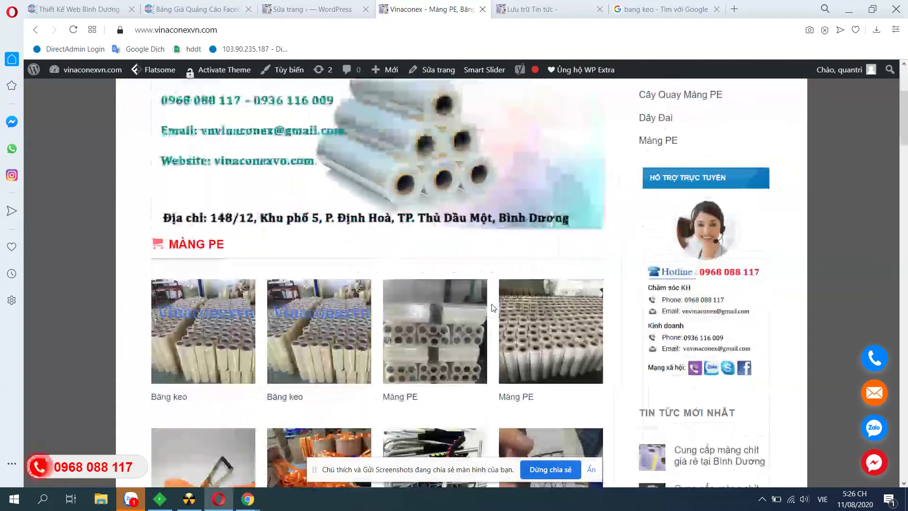
scroll(492, 308, "up", 3)
left_click(307, 9)
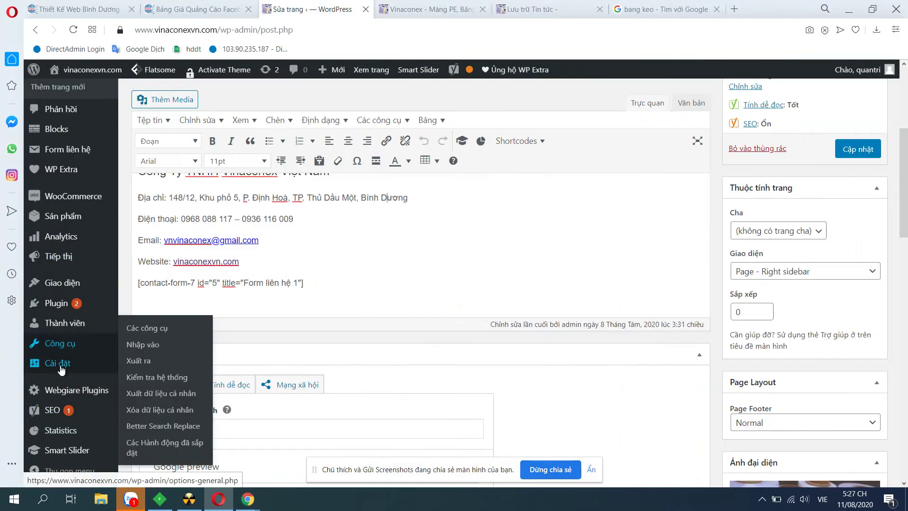
mouse_move(62, 370)
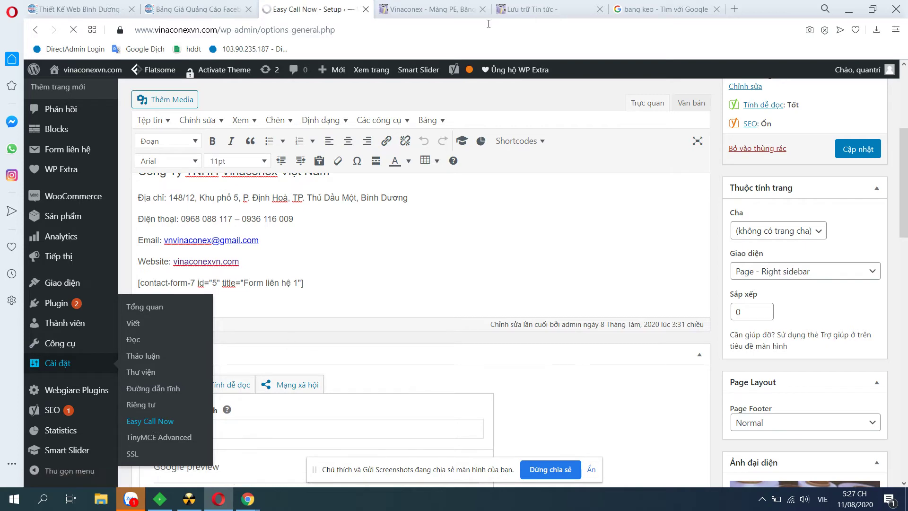
left_click(428, 9)
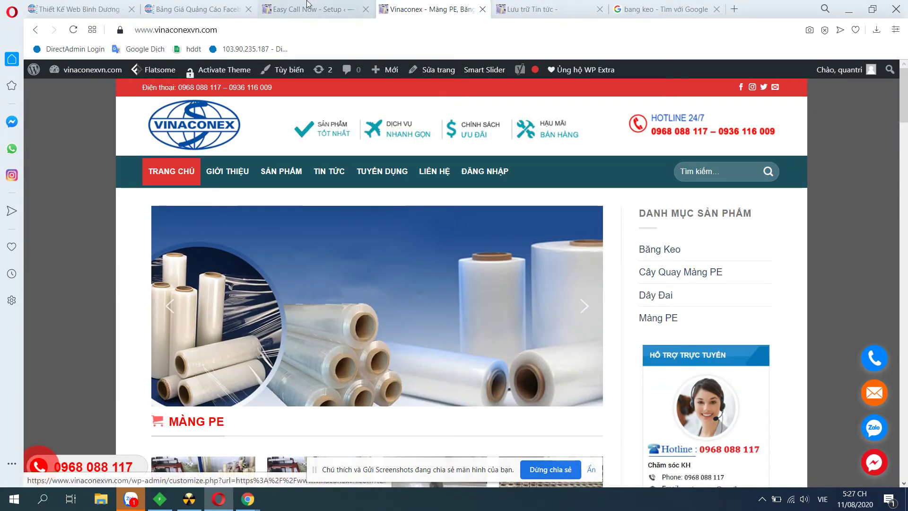
left_click(308, 6)
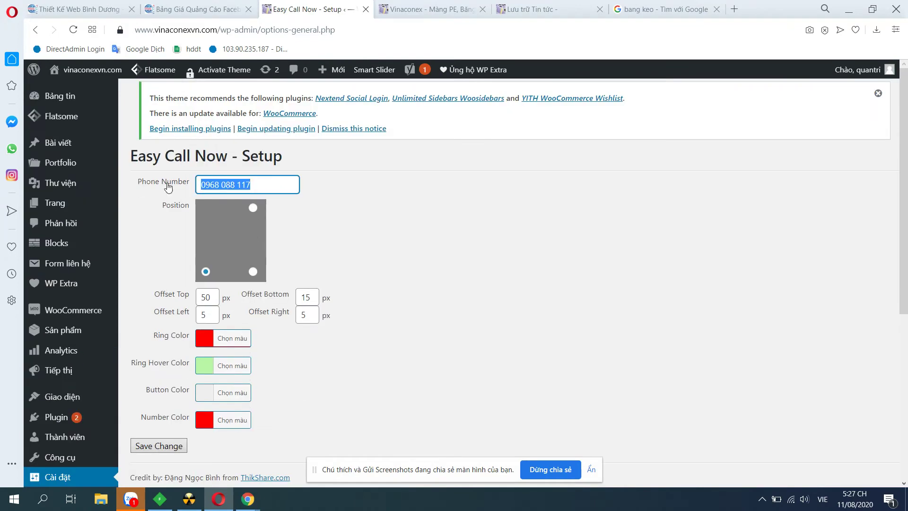
left_click(385, 9)
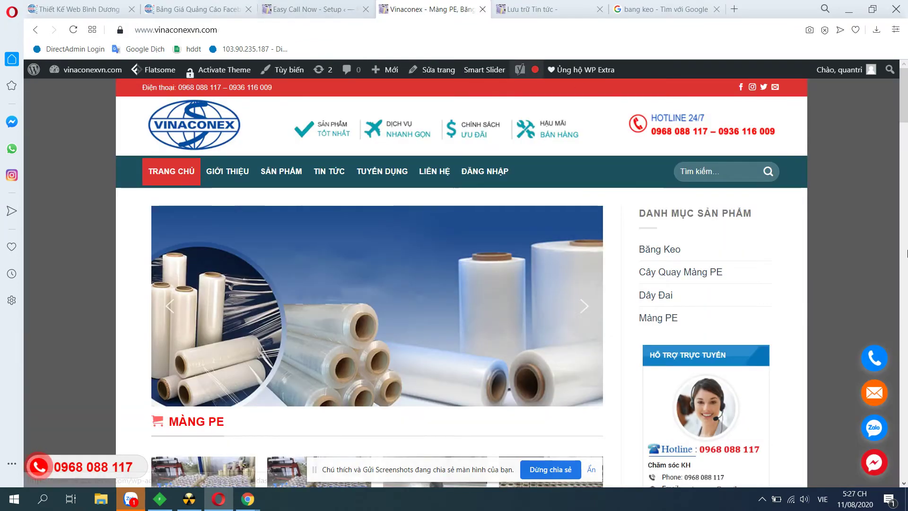
left_click(331, 7)
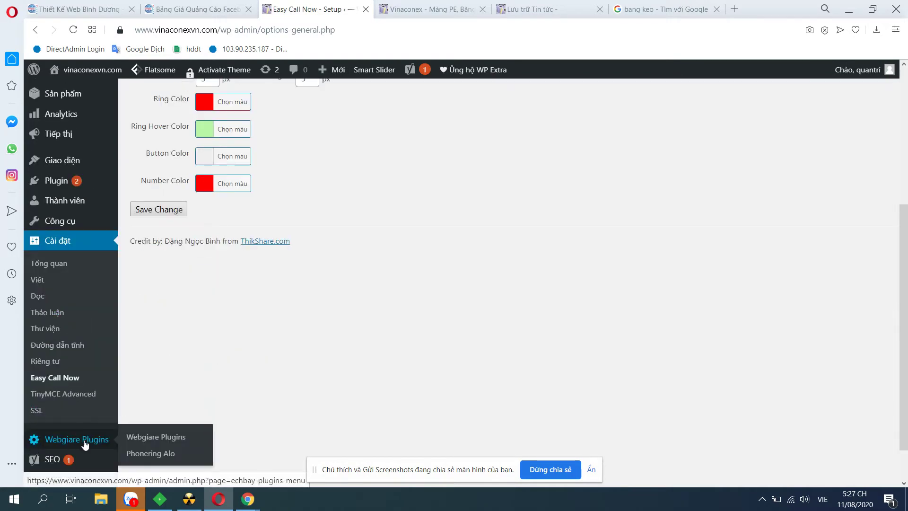
Open the Phonering Alo settings and examine the phone number, template and Messenger fields behind the floating contact buttons
left_click(77, 442)
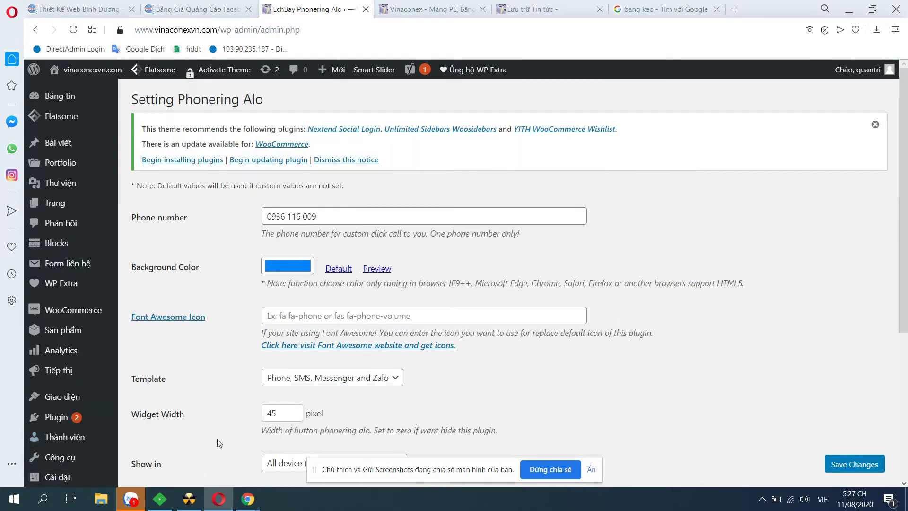
left_click_drag(330, 220, 188, 214)
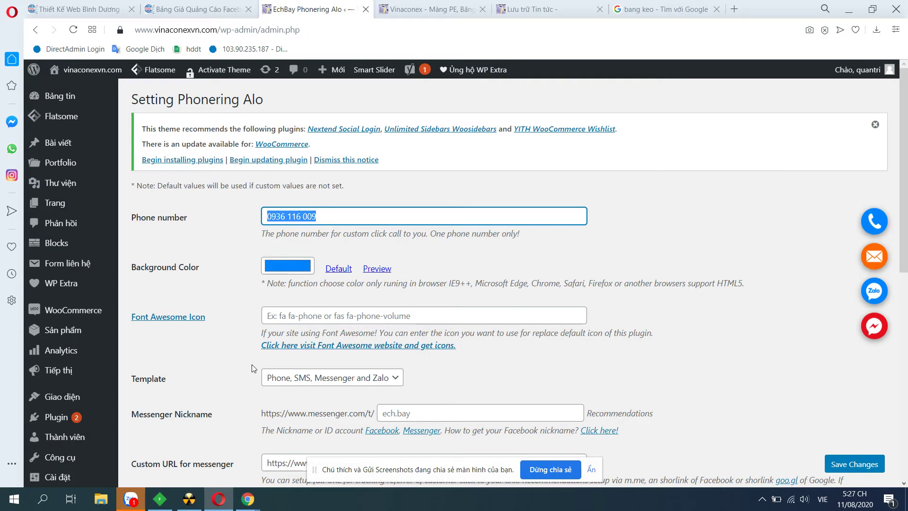
scroll(248, 371, "down", 3)
scroll(297, 210, "up", 2)
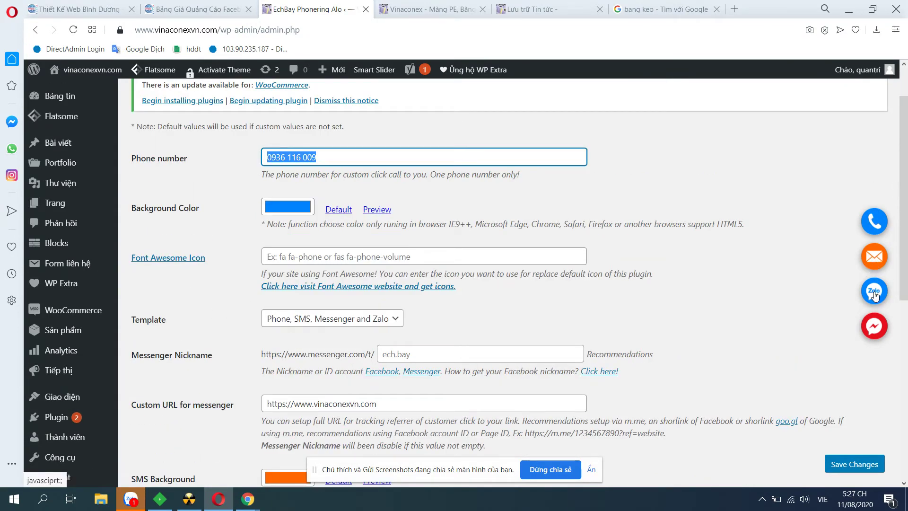
Examine the Custom URL for messenger field in the Phonering Alo settings
scroll(874, 296, "down", 2)
left_click(179, 287)
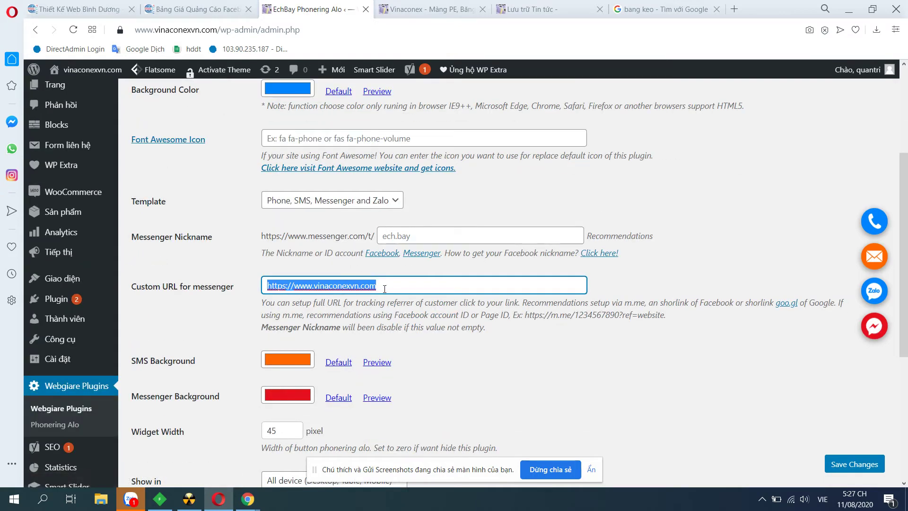
left_click(383, 286)
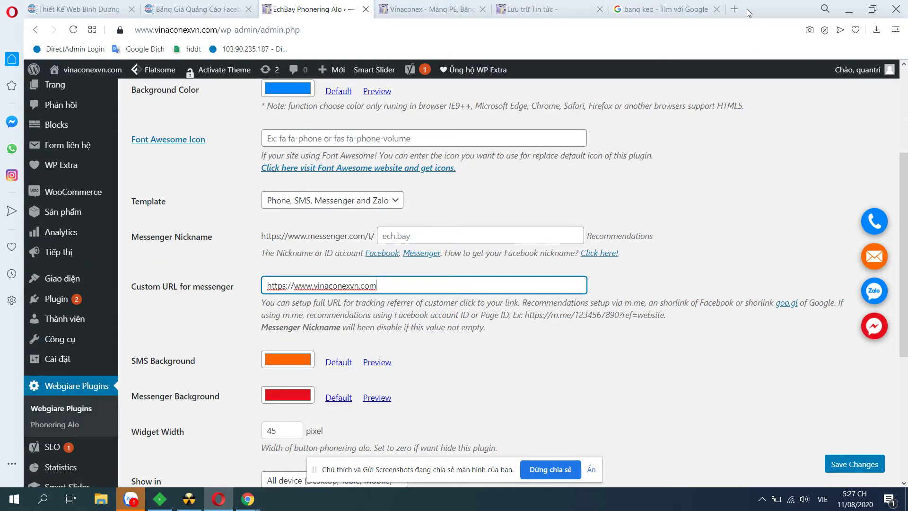
Open Facebook in place of the Google search page, go to the account's own profile and select its full web address
left_click(662, 9)
left_click(569, 26)
type("fac")
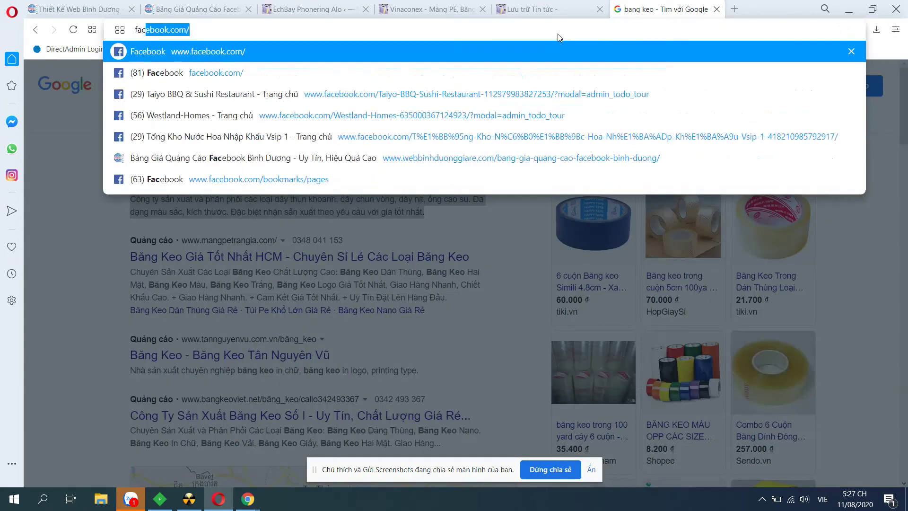
key("Return")
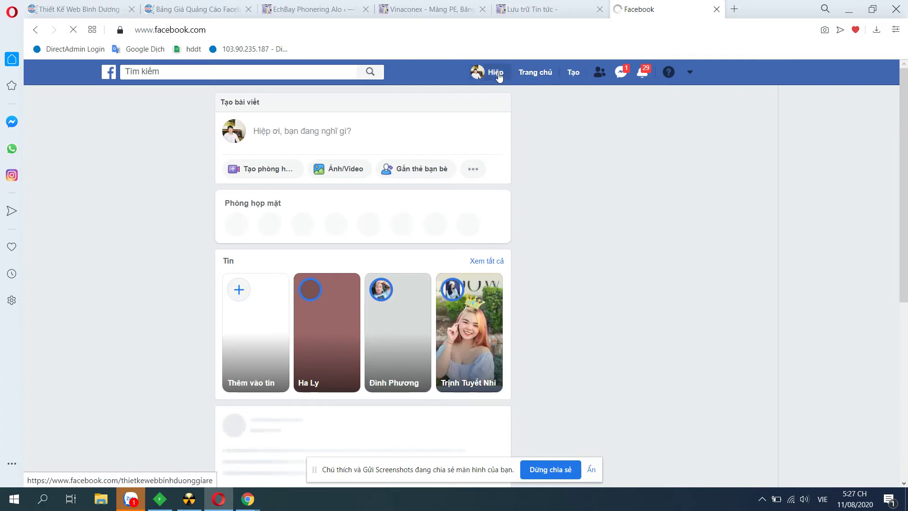
left_click(497, 75)
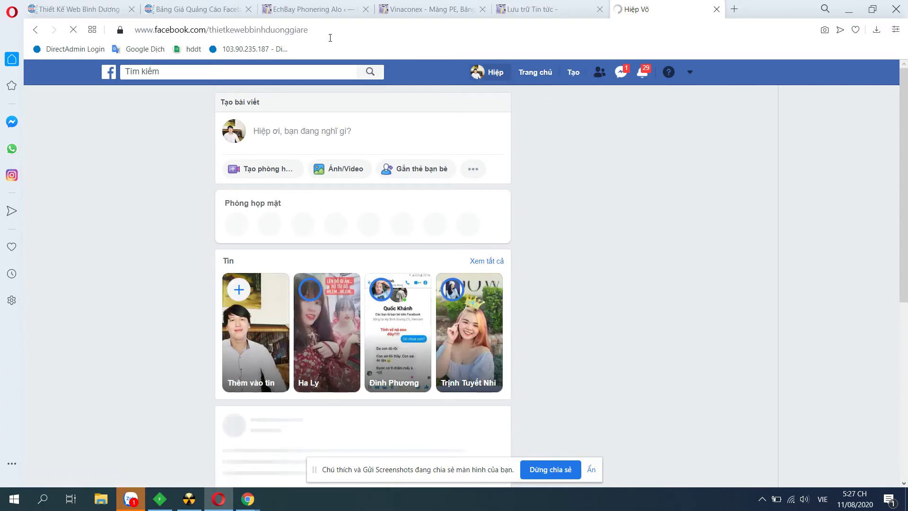
left_click(194, 29)
left_click(194, 29)
left_click_drag(321, 32, 50, 35)
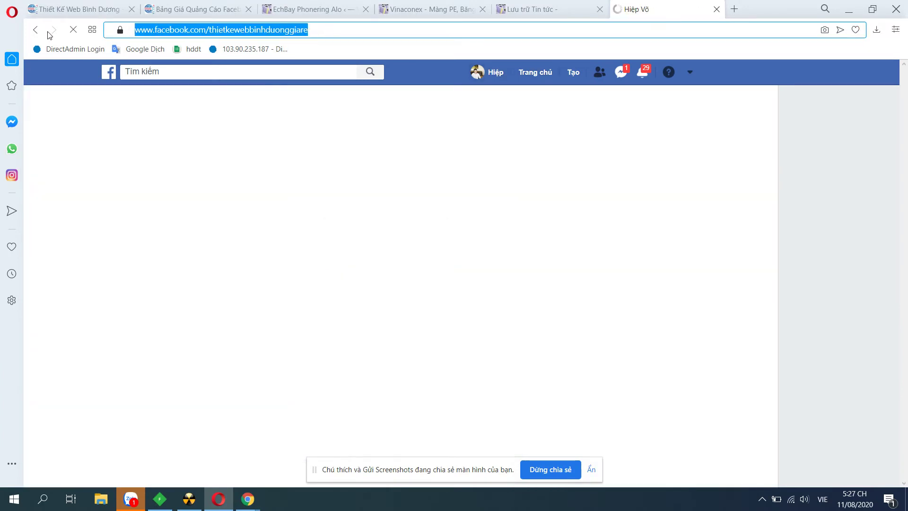
Return to the Phonering Alo settings, select the custom Messenger URL and compare it with the floating buttons on the homepage
left_click(298, 9)
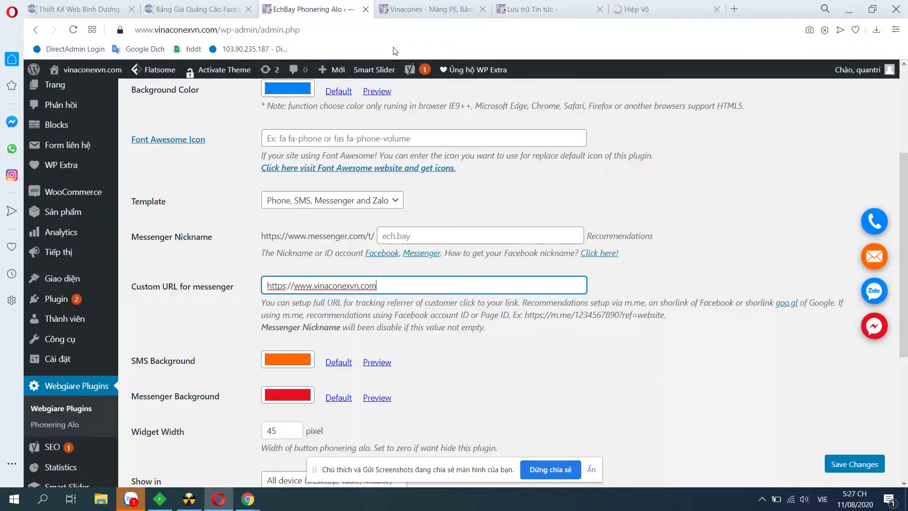
left_click_drag(377, 286, 252, 285)
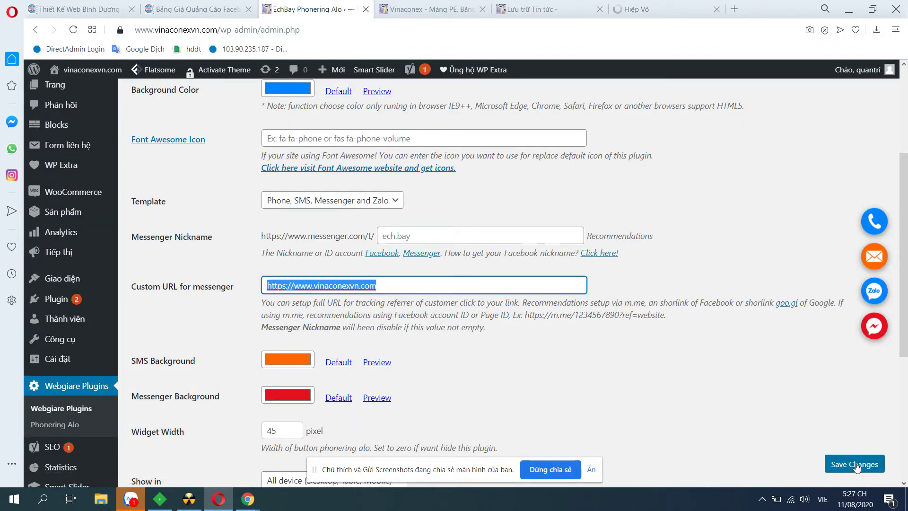
left_click(426, 9)
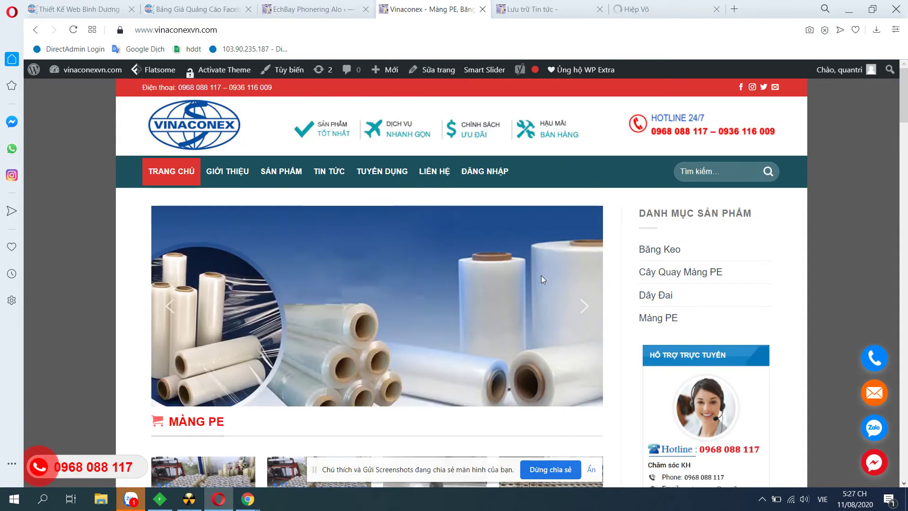
left_click(307, 9)
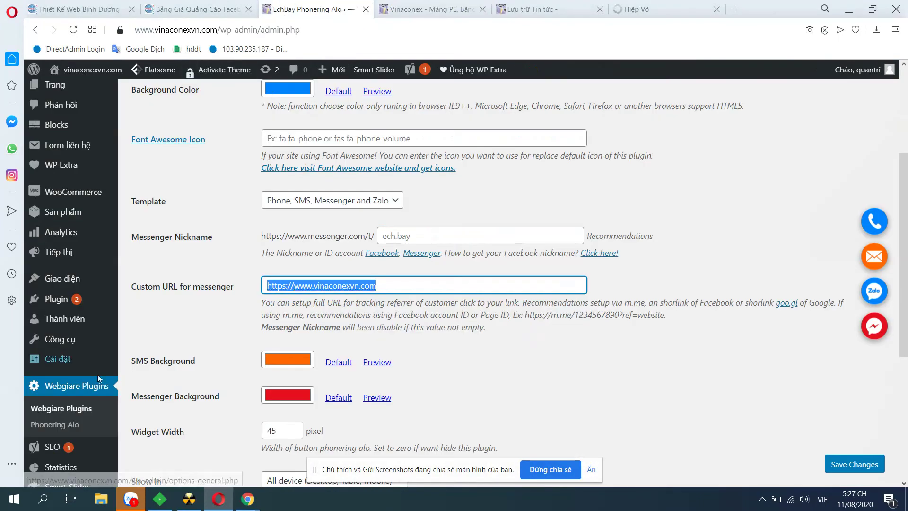
Open the hinhchay slider for editing in Smart Slider and compare its slides with the homepage banner
scroll(98, 374, "down", 2)
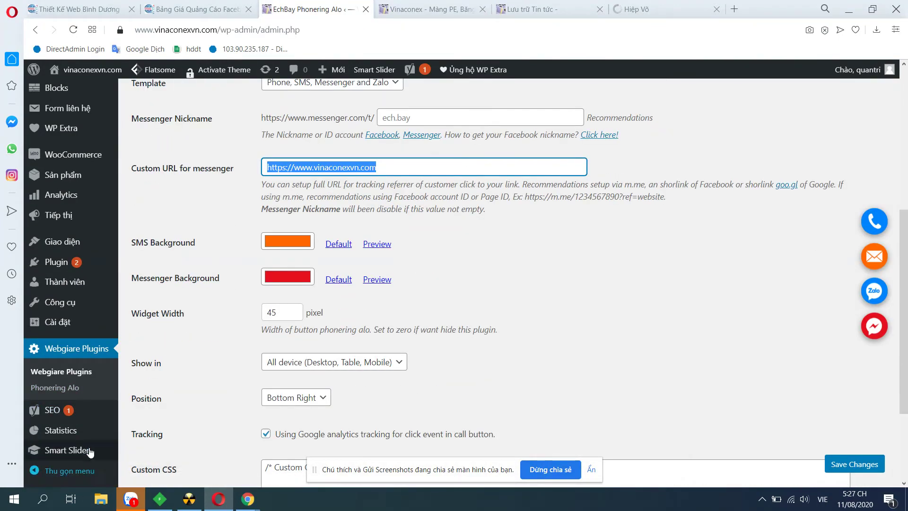
left_click(72, 452)
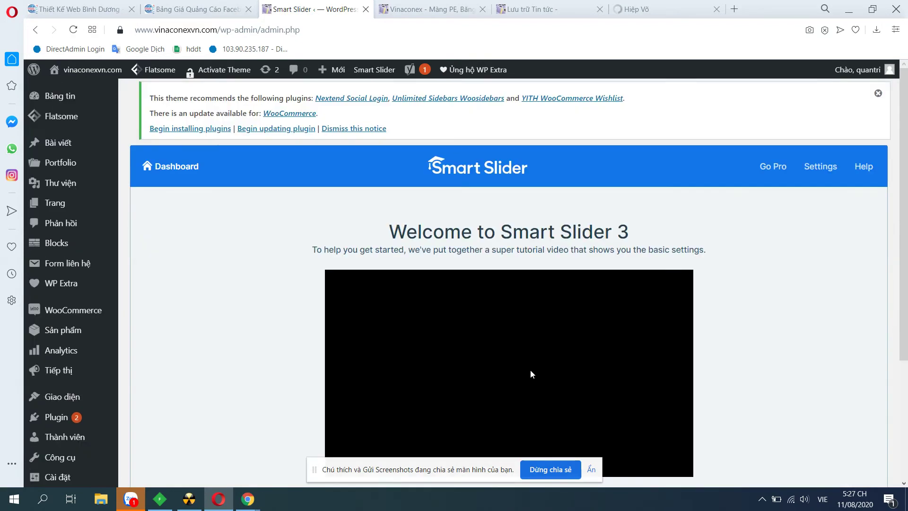
scroll(530, 374, "down", 4)
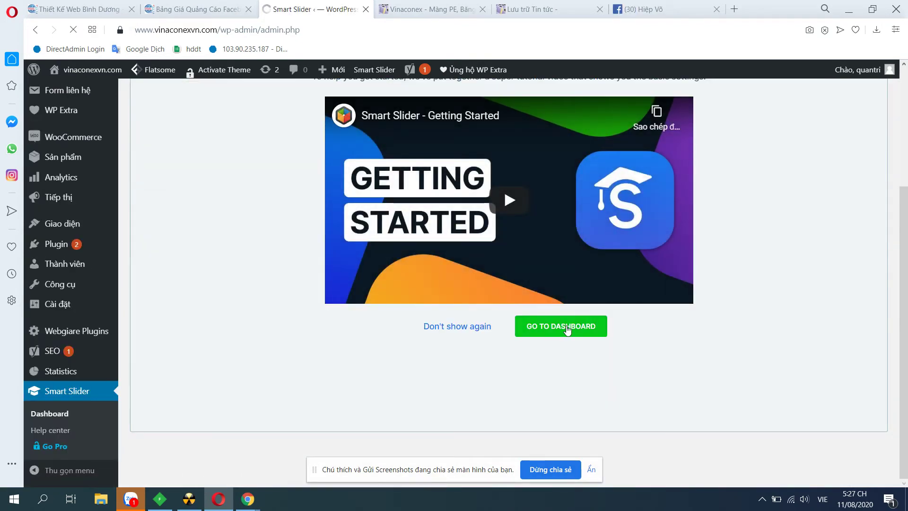
mouse_move(579, 326)
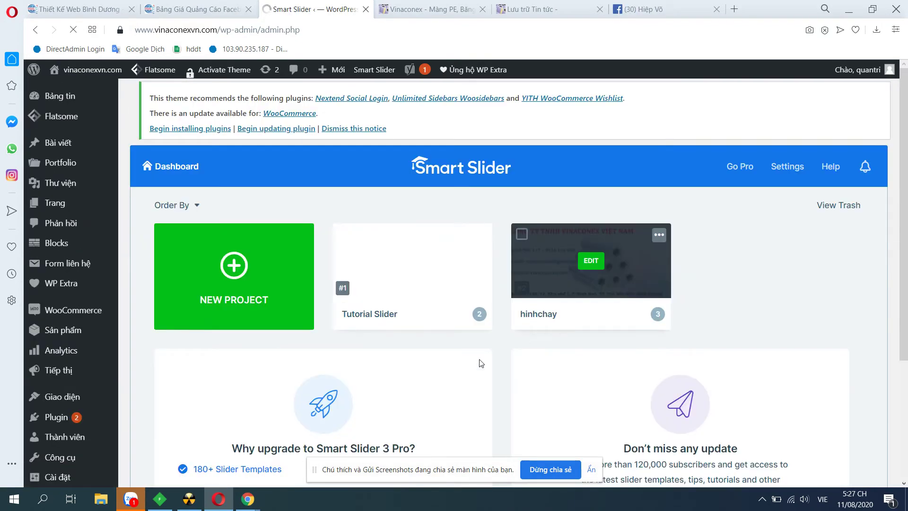
left_click(589, 262)
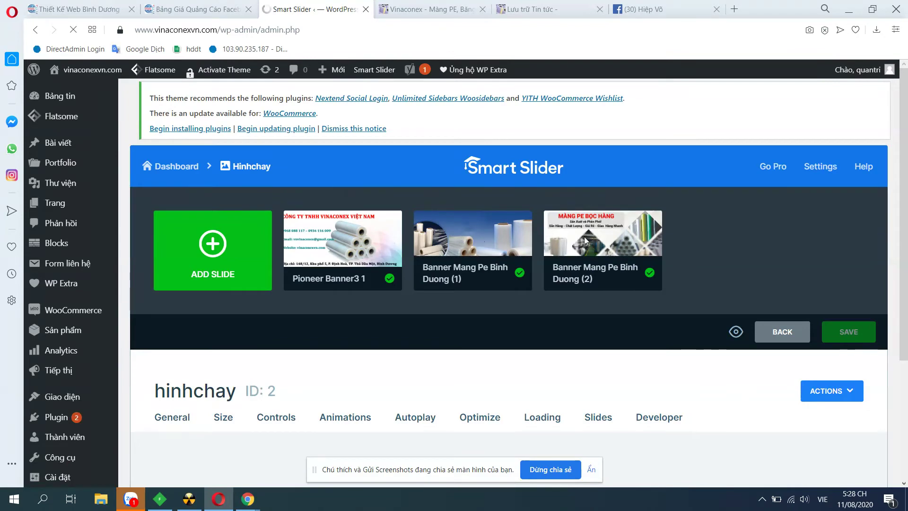
left_click(428, 9)
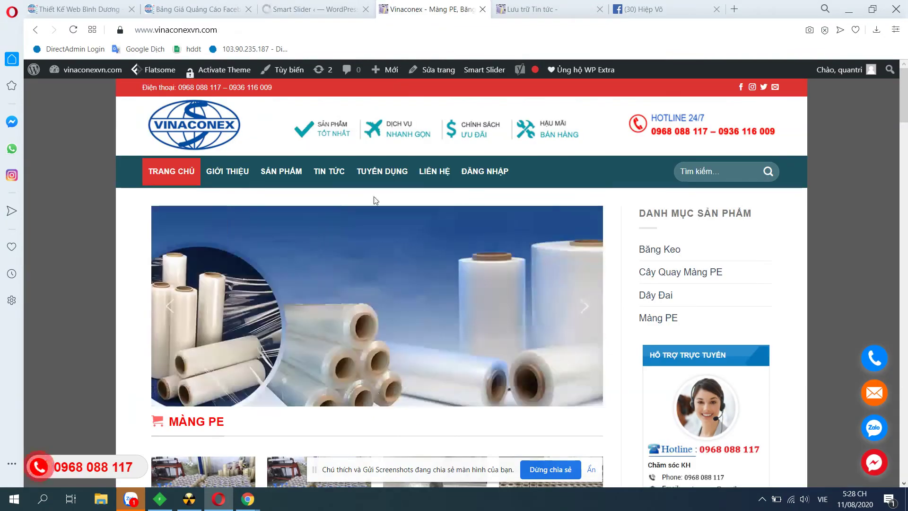
left_click(312, 9)
Add an image slide to the hinhchay slider by uploading the picture mang-pe-binh-duong (4)
left_click(650, 221)
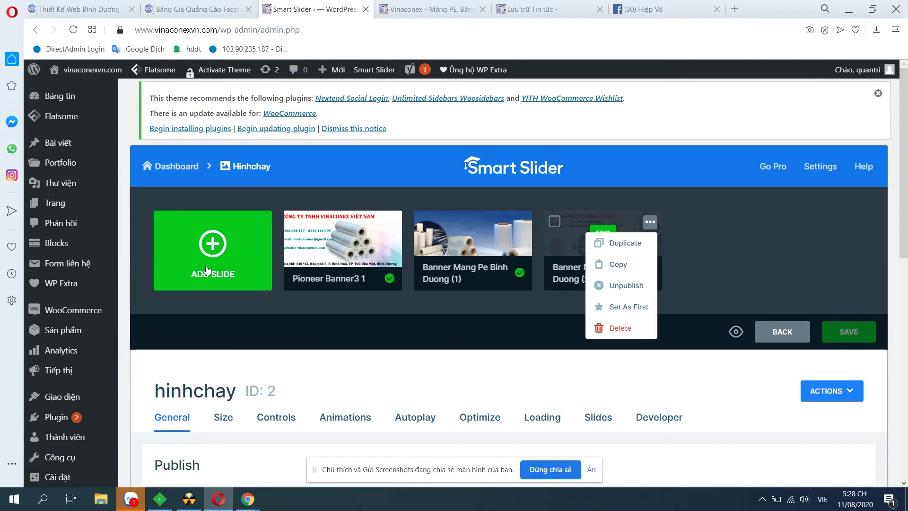
left_click(210, 244)
left_click(203, 209)
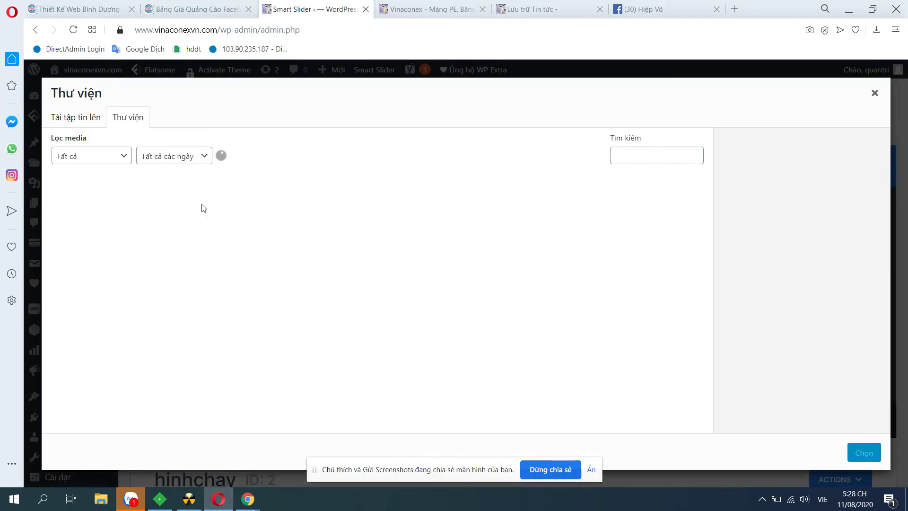
left_click(75, 119)
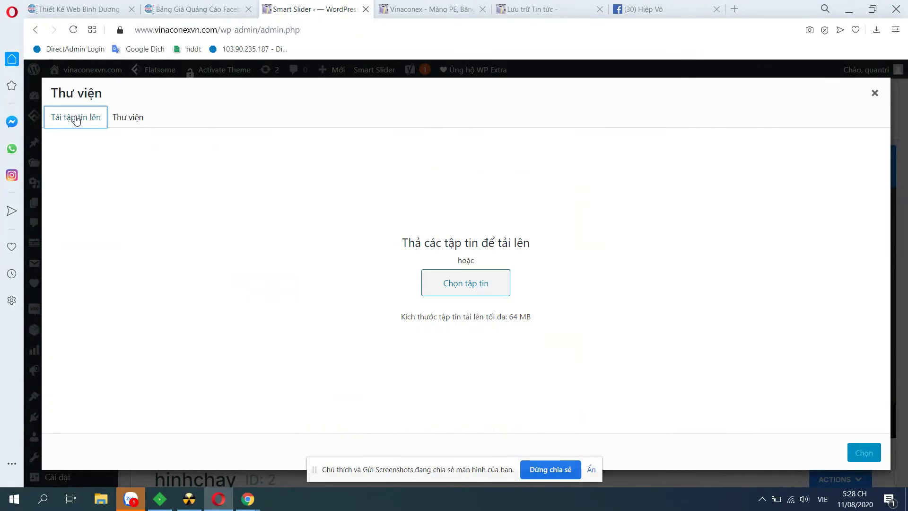
left_click(466, 288)
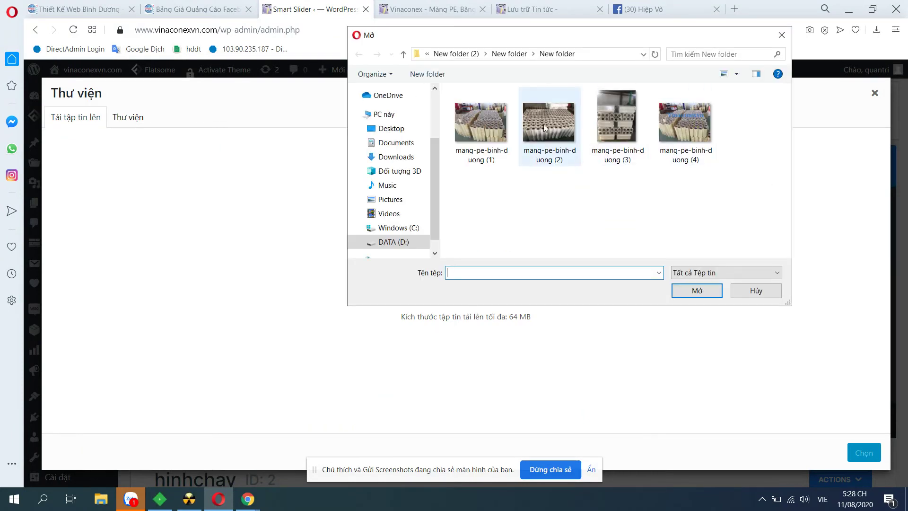
double_click(684, 134)
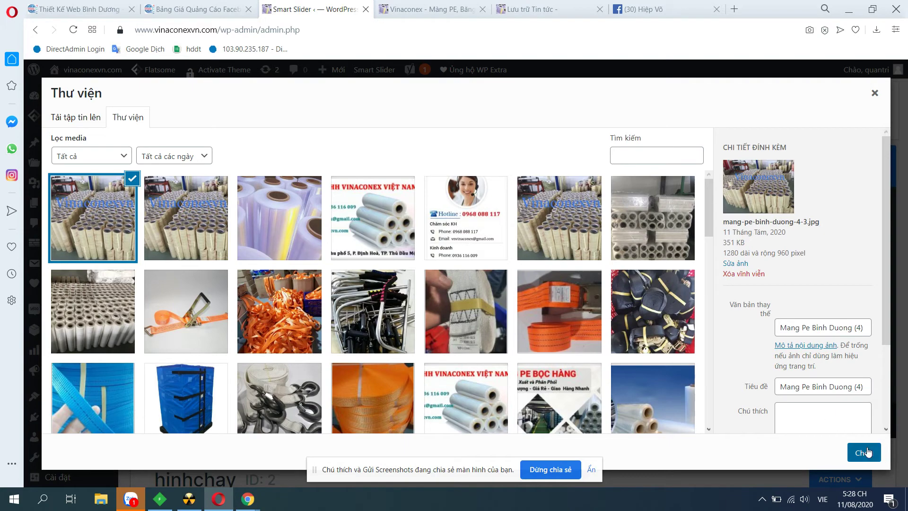
left_click(864, 452)
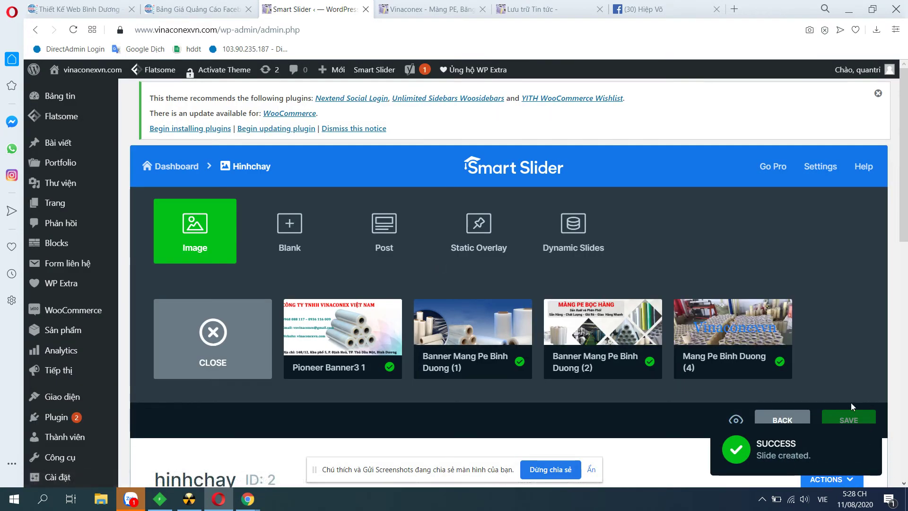
Reload the site's homepage and check the slides in its banner slider
left_click(428, 9)
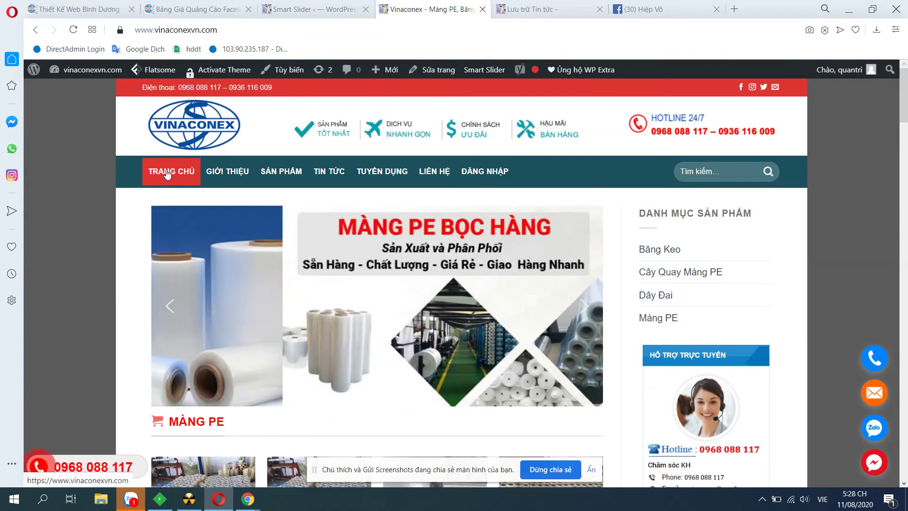
left_click(166, 174)
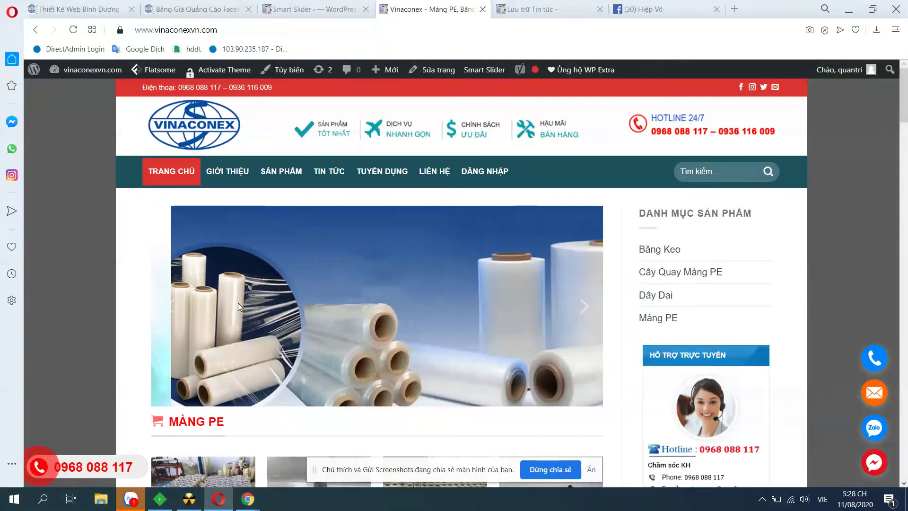
scroll(458, 250, "down", 3)
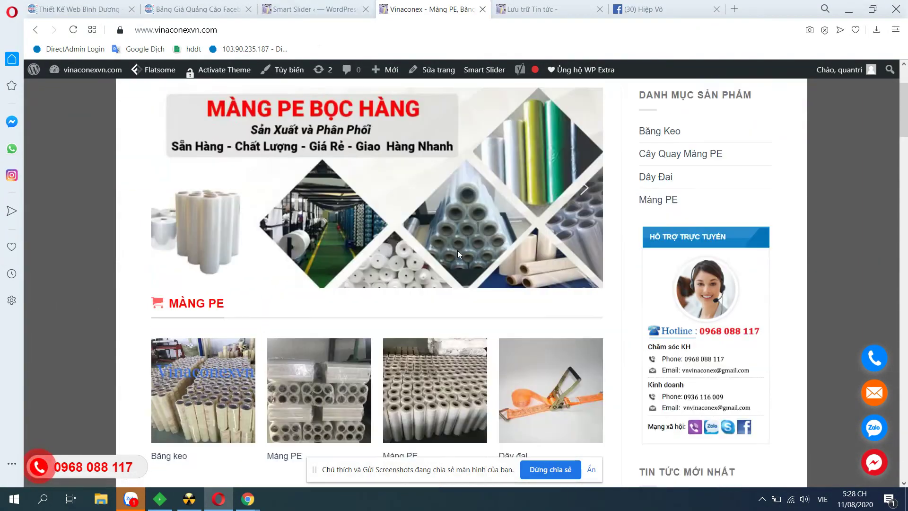
scroll(458, 253, "up", 3)
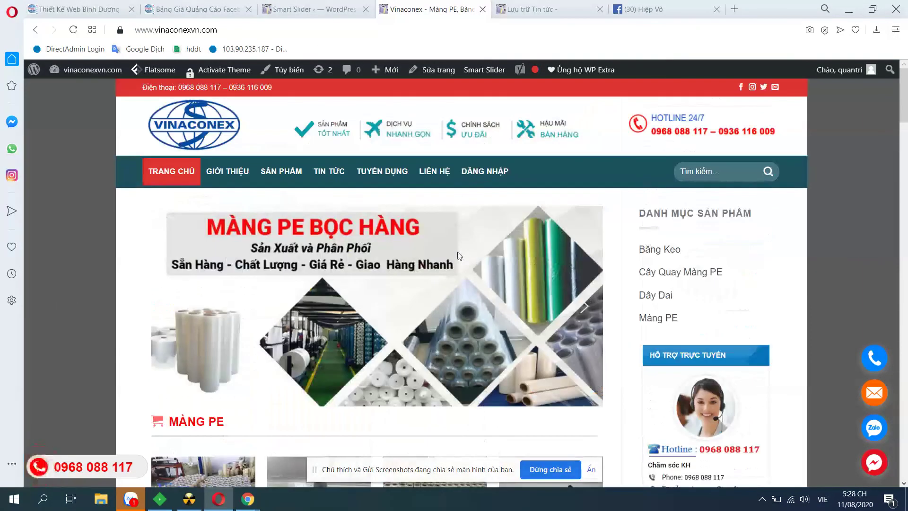
Open the site's widget management and expand the Footer 1 and Footer 2 areas to examine their widgets
left_click(274, 8)
mouse_move(95, 397)
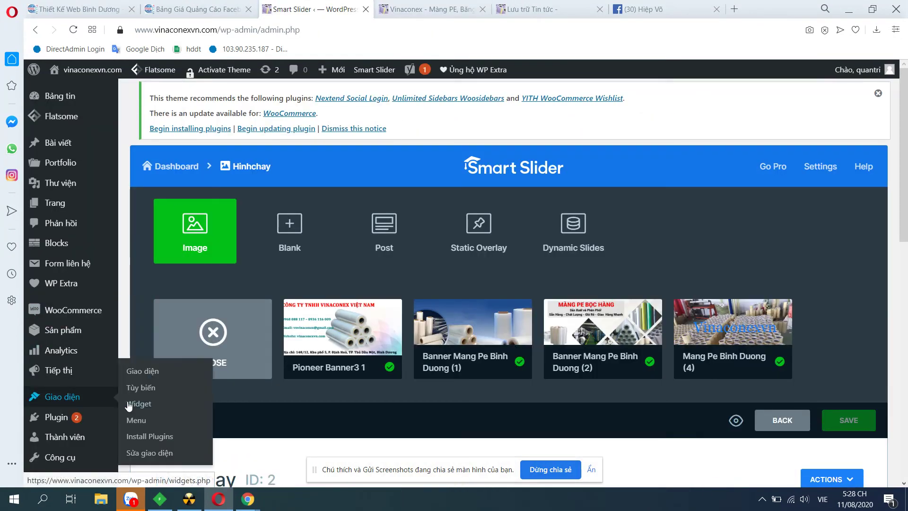
left_click(140, 406)
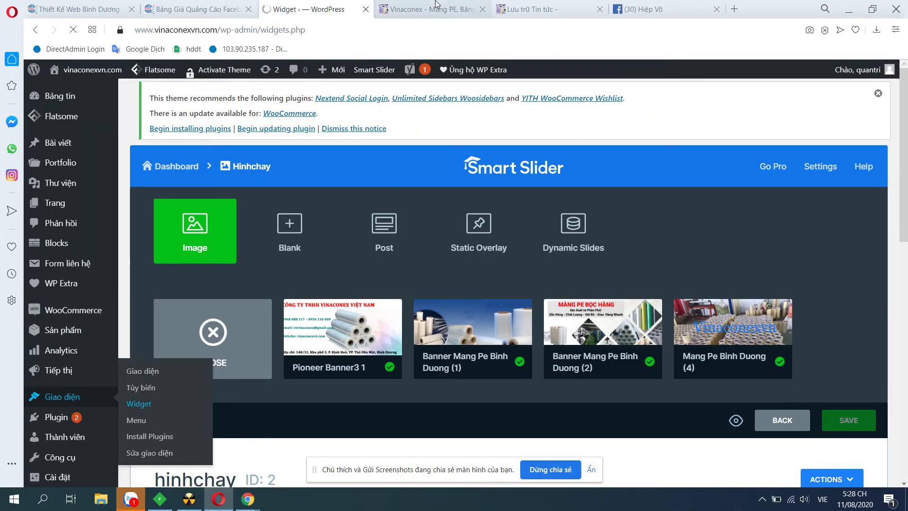
left_click(438, 5)
left_click(308, 9)
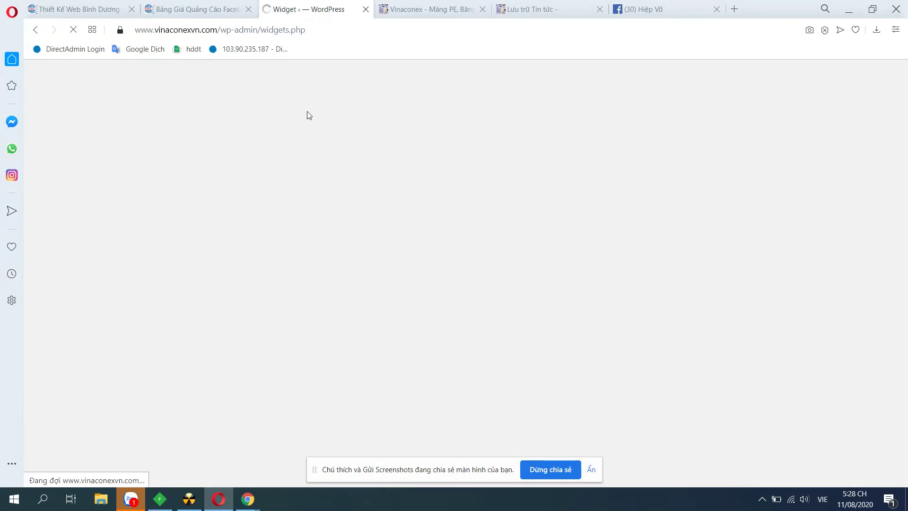
scroll(531, 308, "down", 3)
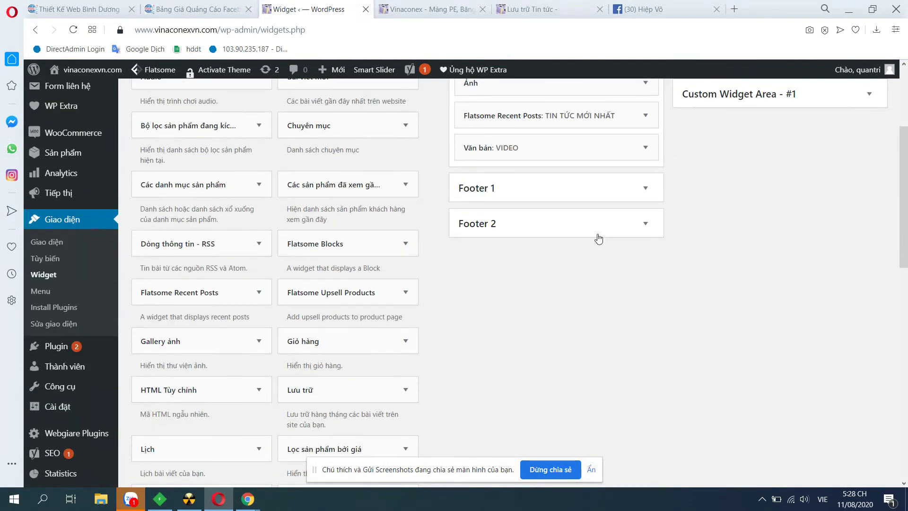
left_click(599, 227)
left_click(633, 190)
scroll(513, 206, "up", 2)
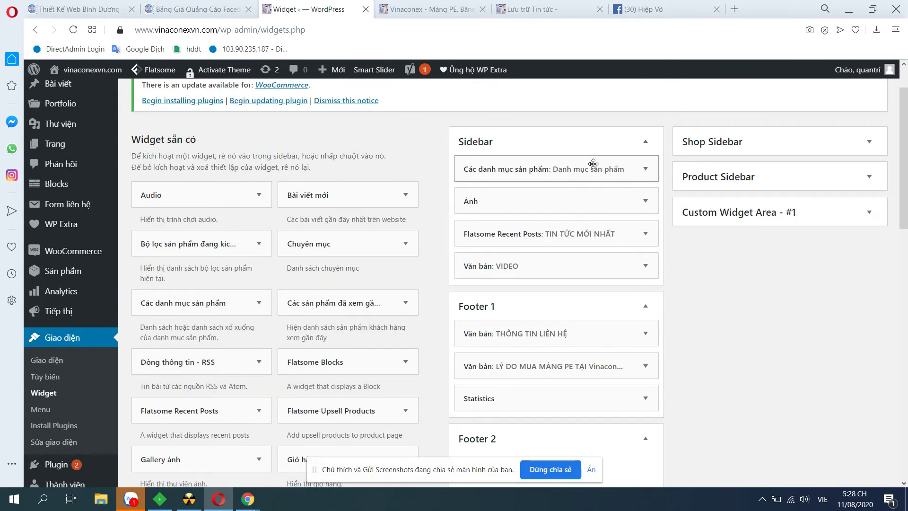
Compare the homepage sidebar with the Sidebar widgets and open the Ảnh widget to examine its online support image
key("ctrl+Tab")
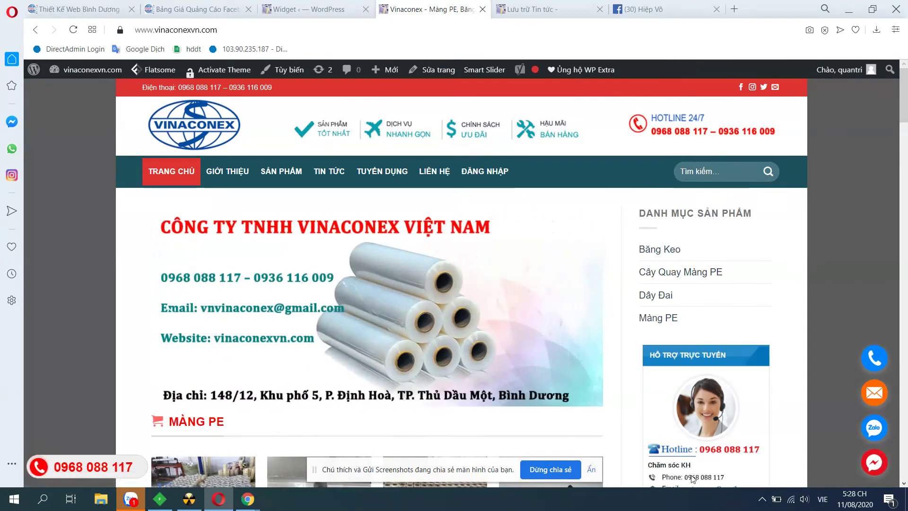
key("ctrl+Tab")
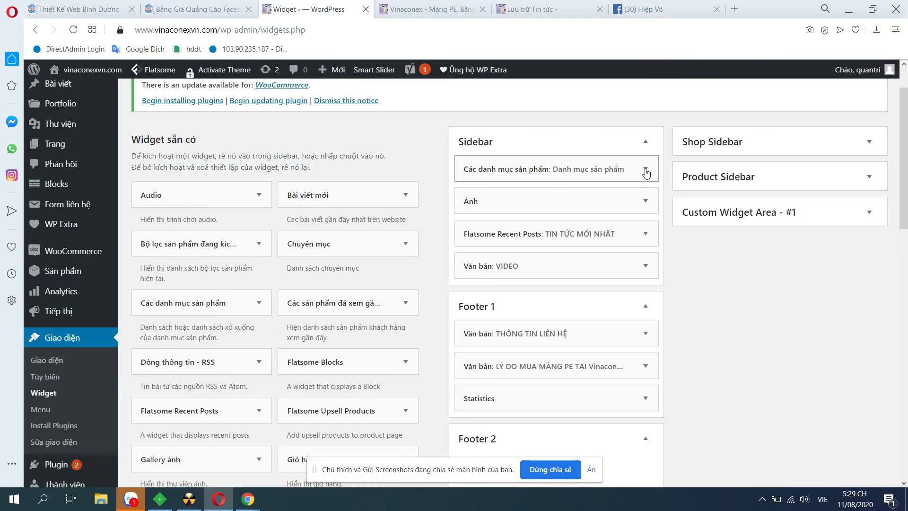
left_click(645, 201)
scroll(527, 186, "down", 4)
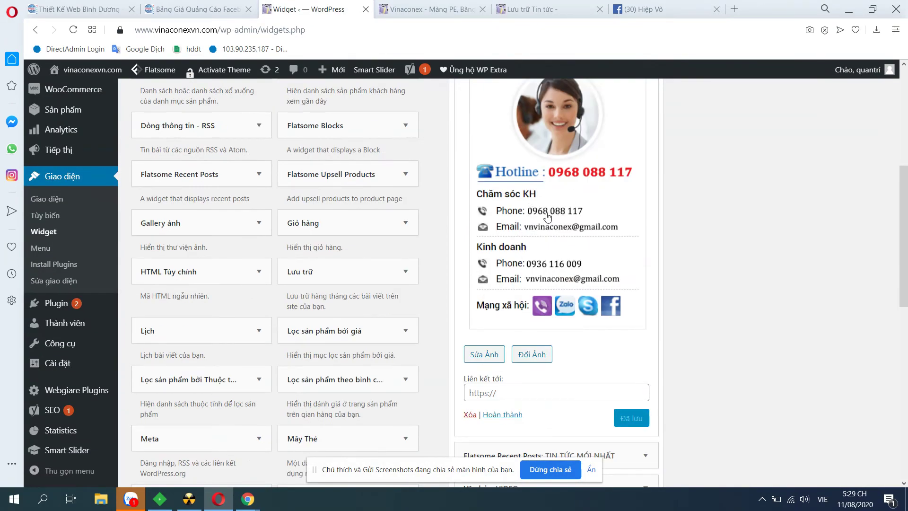
scroll(525, 354, "up", 3)
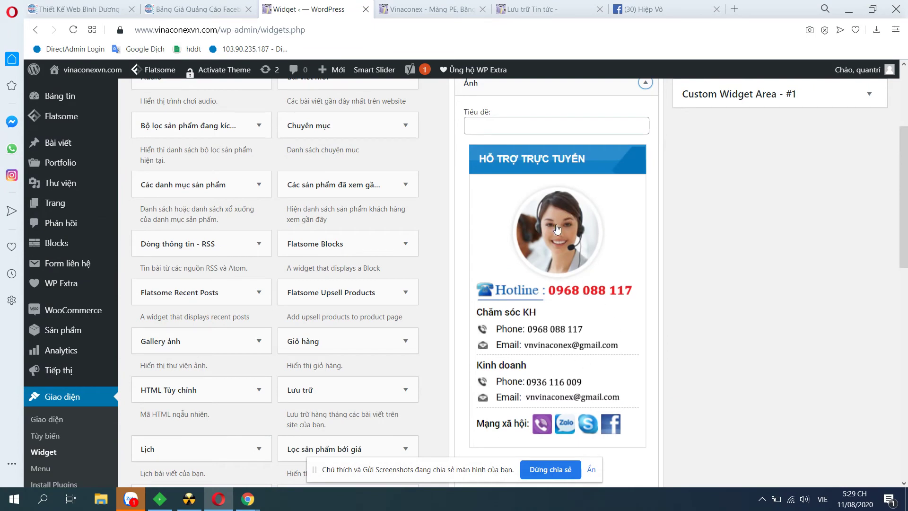
Review the image-change and link options of the Ảnh widget, and expand the Sidebar's VIDEO widget to examine its embedded video
scroll(556, 229, "down", 6)
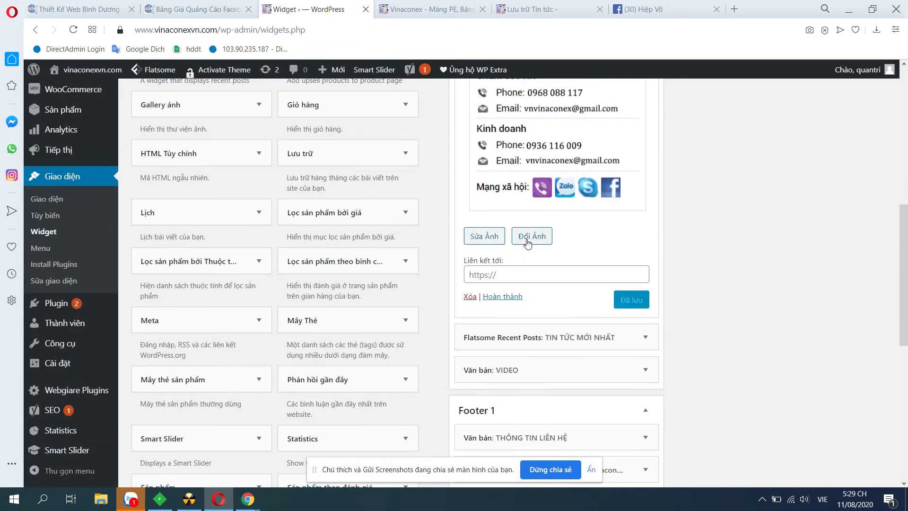
scroll(534, 242, "down", 3)
left_click(558, 254)
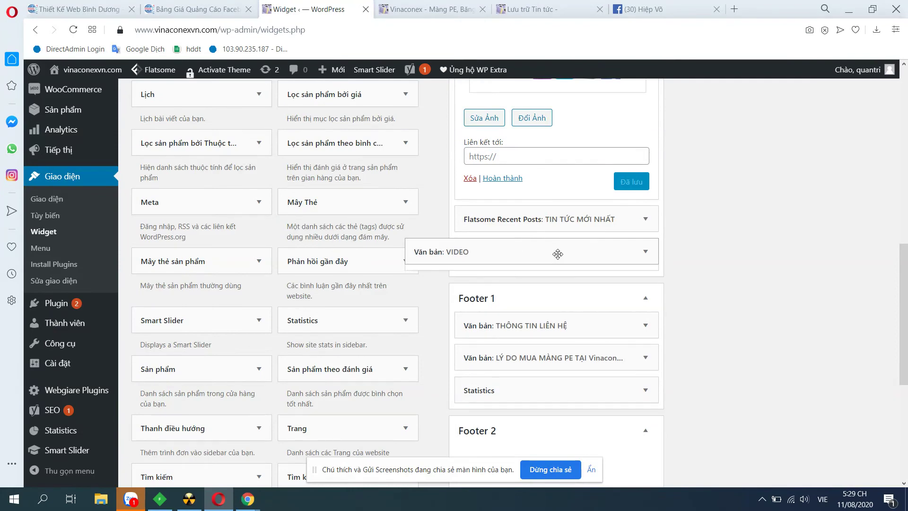
scroll(580, 273, "down", 4)
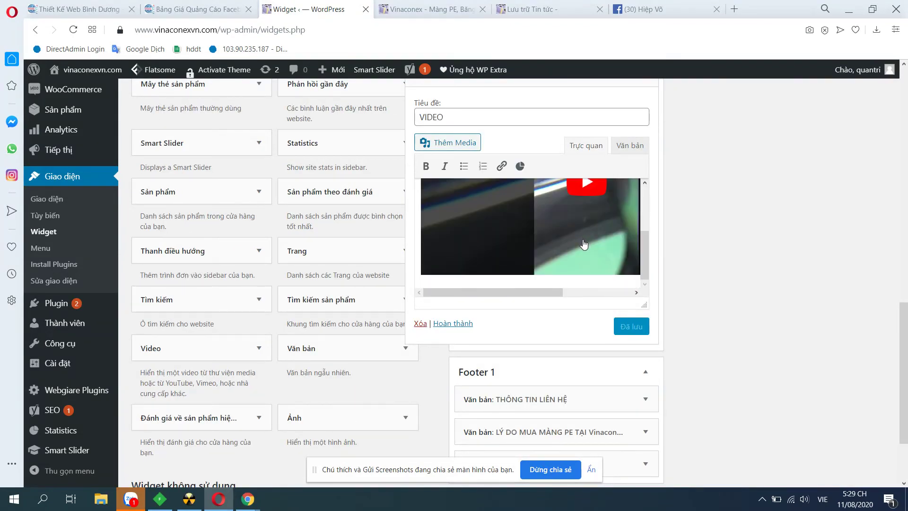
scroll(691, 326, "down", 2)
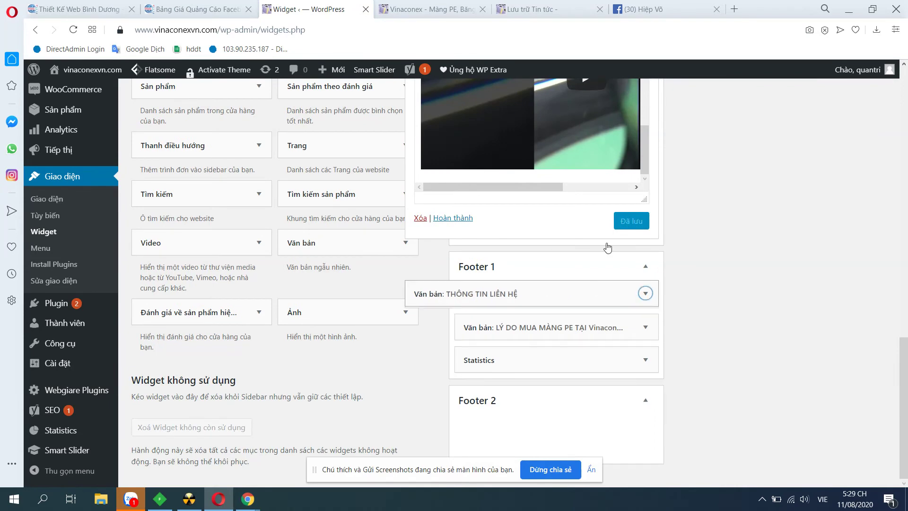
Compare the homepage footer's THÔNG TIN LIÊN HỆ column with the text in the matching Footer 1 widget
key("ctrl+Tab")
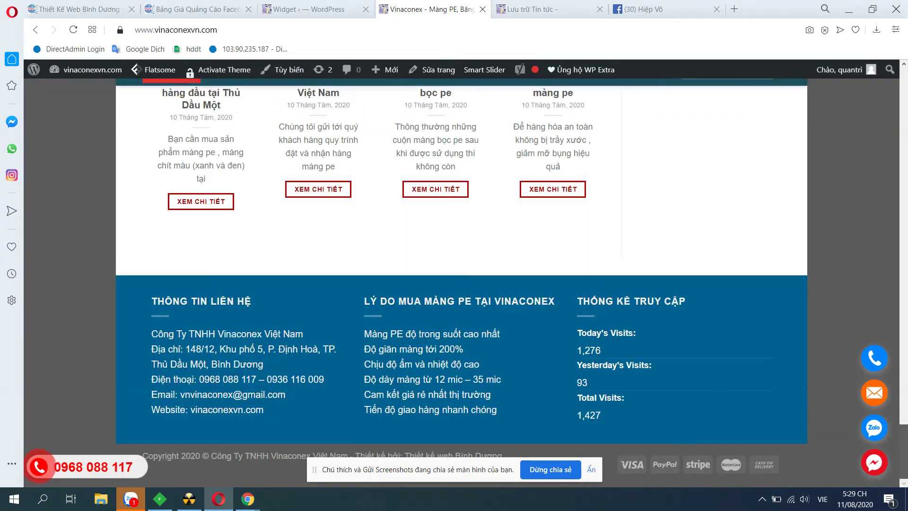
left_click_drag(150, 331, 288, 412)
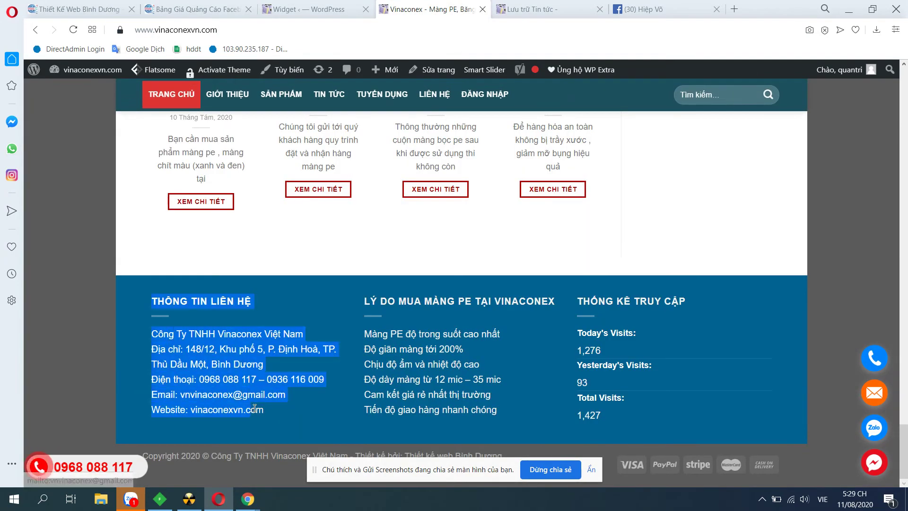
left_click(307, 9)
scroll(534, 338, "down", 3)
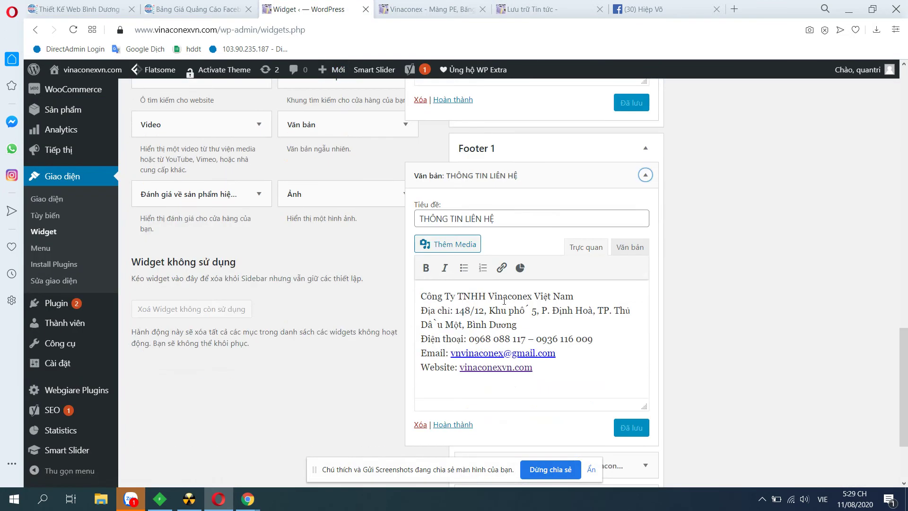
left_click_drag(417, 294, 533, 367)
scroll(532, 367, "down", 4)
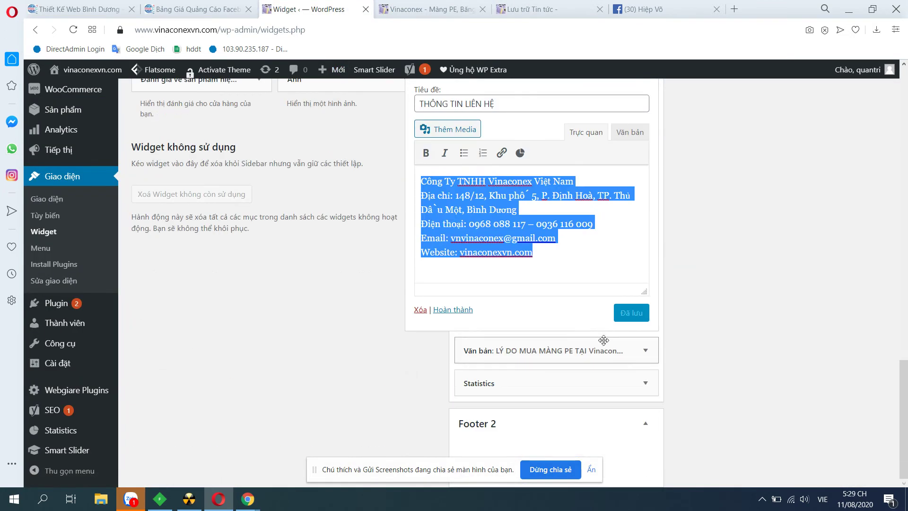
Expand the Footer 1 widget LÝ DO MUA MÀNG PE TẠI Vinaconex and compare its text with the homepage footer column
left_click(645, 348)
scroll(646, 363, "down", 4)
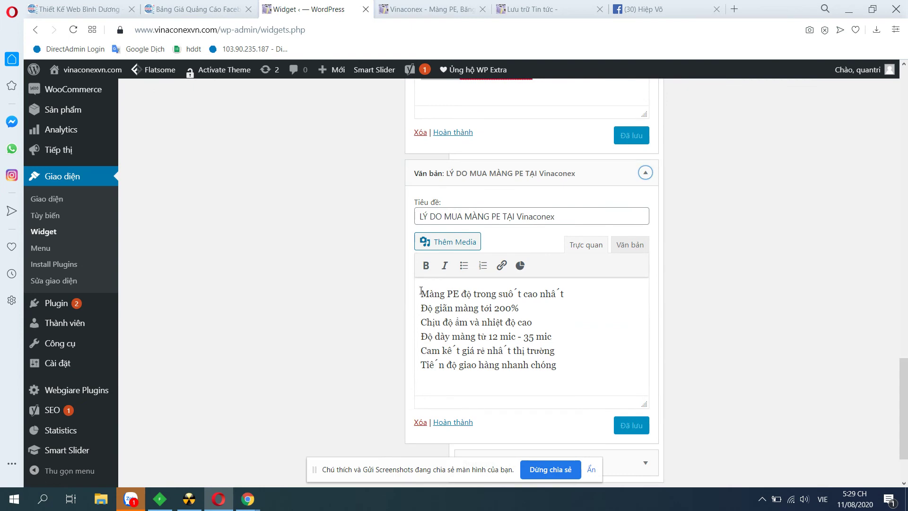
left_click_drag(421, 290, 594, 375)
left_click(428, 9)
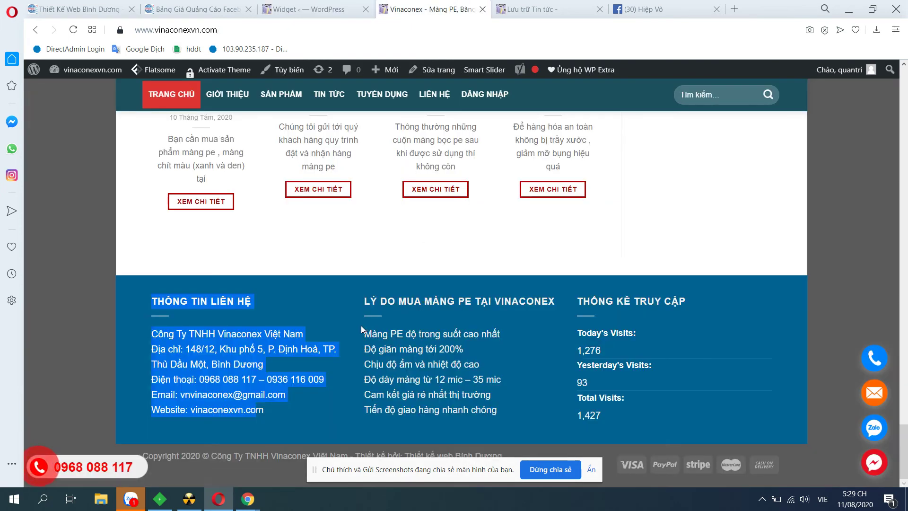
left_click_drag(362, 325, 512, 416)
left_click(512, 416)
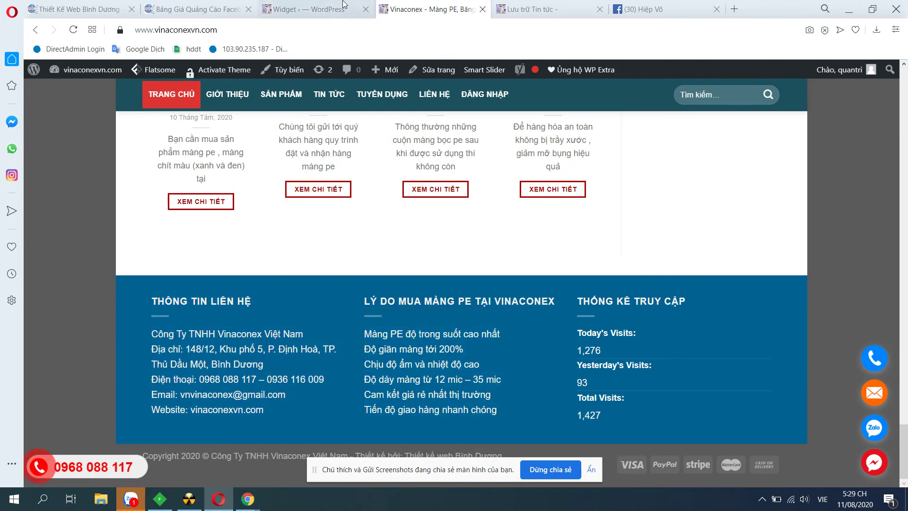
Compare the homepage footer's THỐNG KÊ TRUY CẬP figures with the items enabled in the Footer 1 Statistics widget
left_click_drag(577, 333, 600, 416)
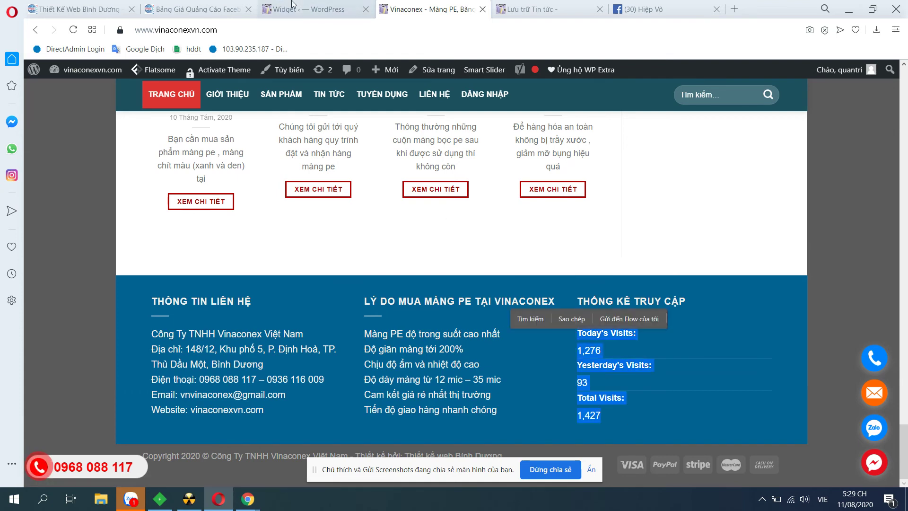
left_click(307, 9)
left_click(639, 376)
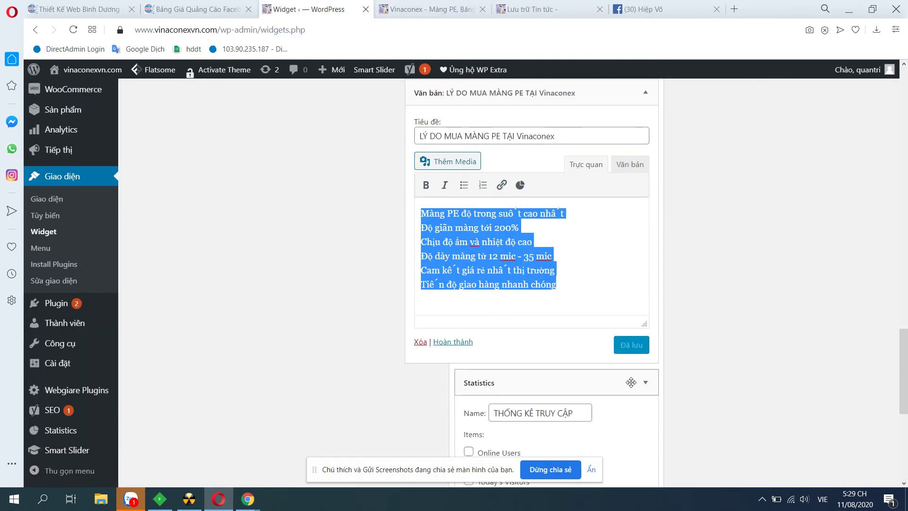
scroll(588, 295, "down", 6)
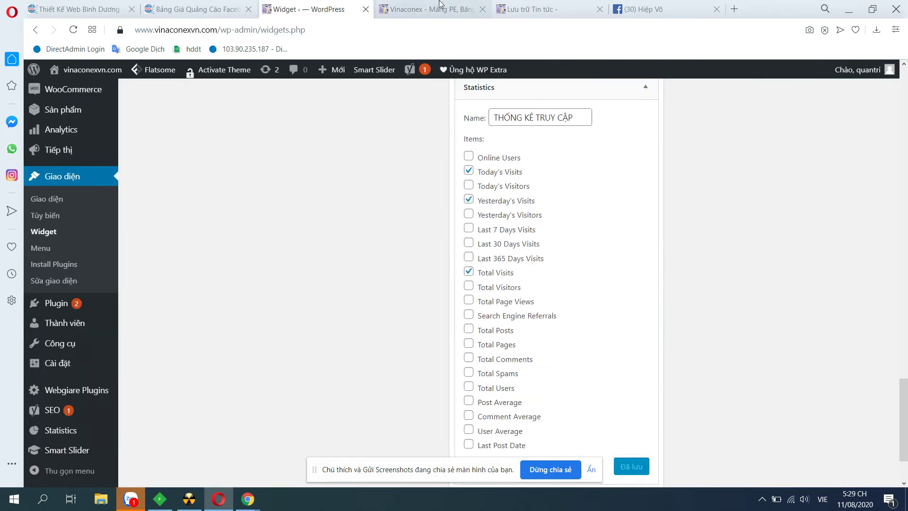
key("ctrl+Tab")
left_click(618, 353)
left_click_drag(577, 332, 617, 429)
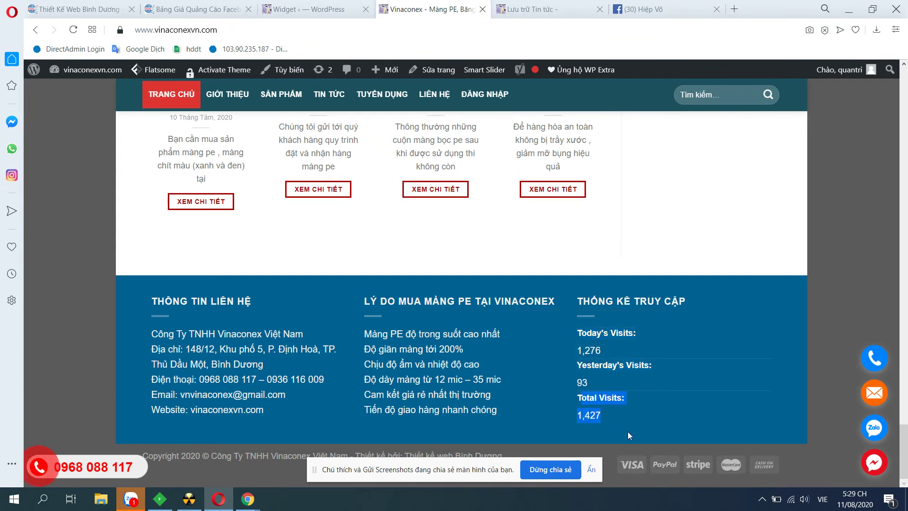
left_click(629, 435)
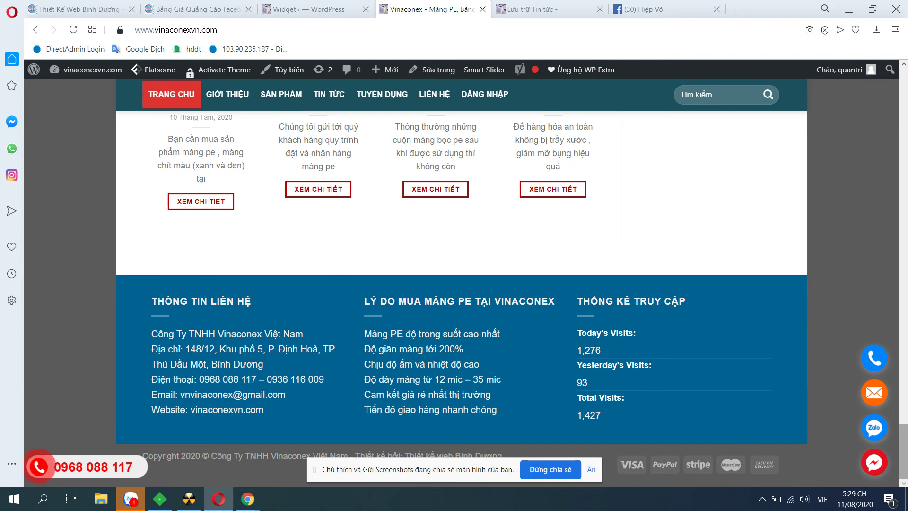
Open the theme customizer from the homepage and examine the header's Logo & Site Identity settings, including the logo image
left_click_drag(904, 447, 904, 71)
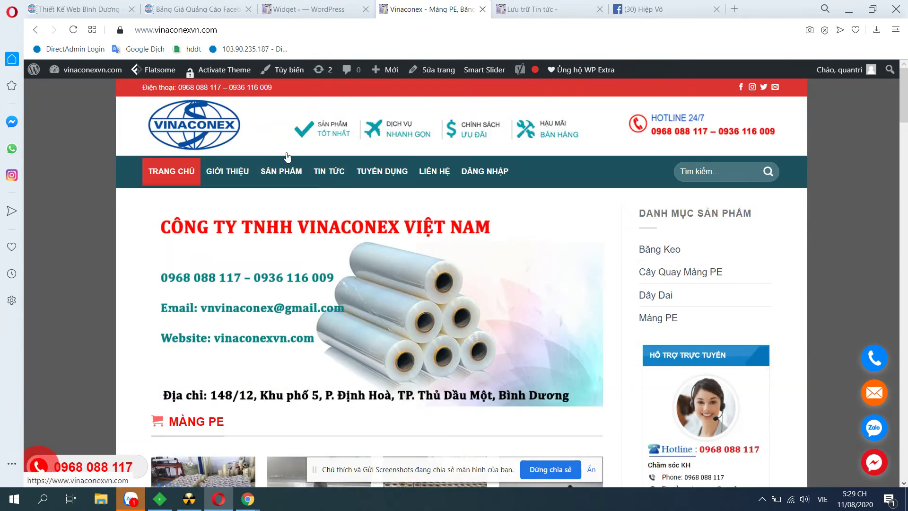
left_click(282, 71)
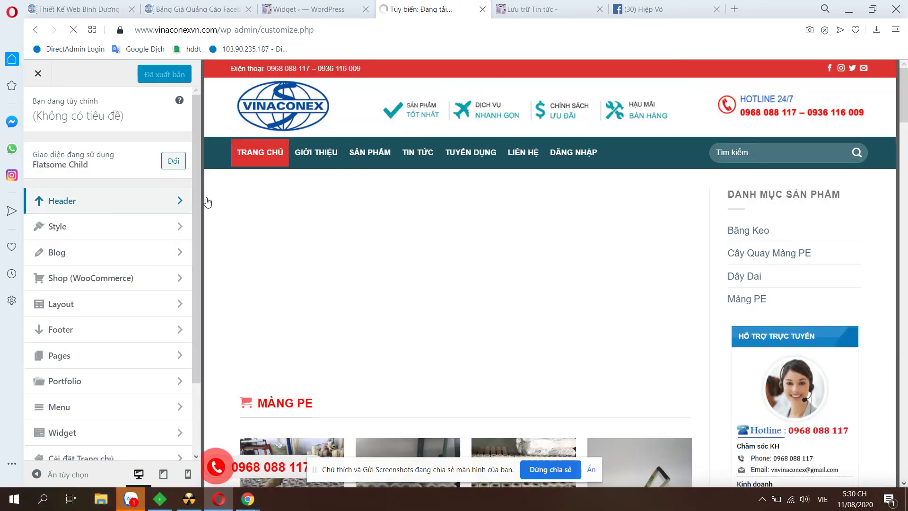
left_click(137, 201)
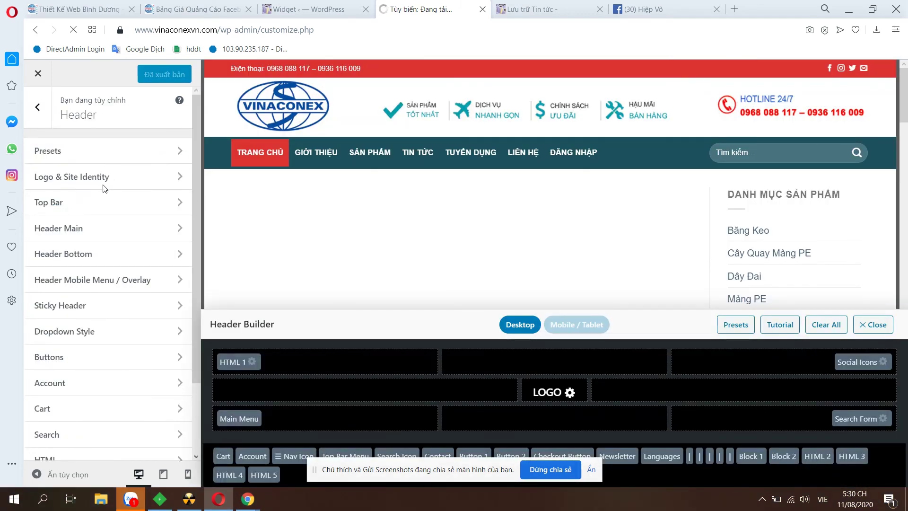
left_click(163, 177)
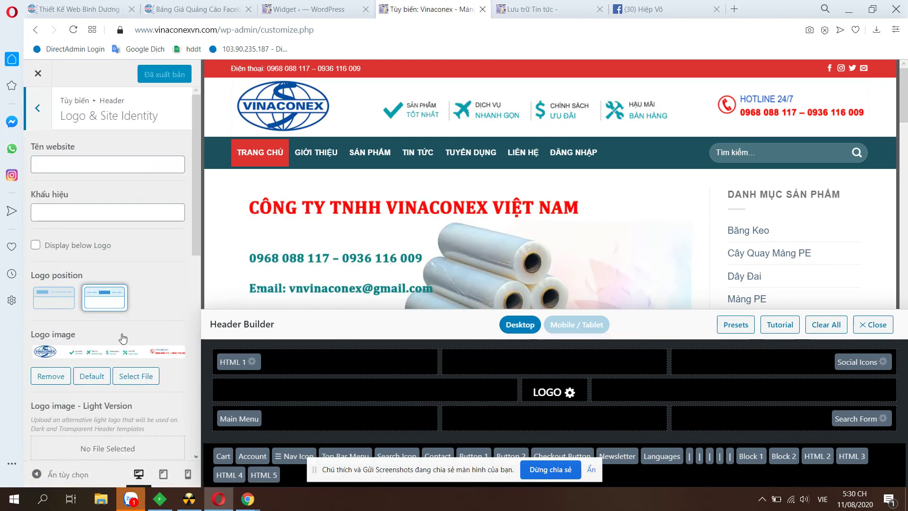
scroll(122, 338, "down", 3)
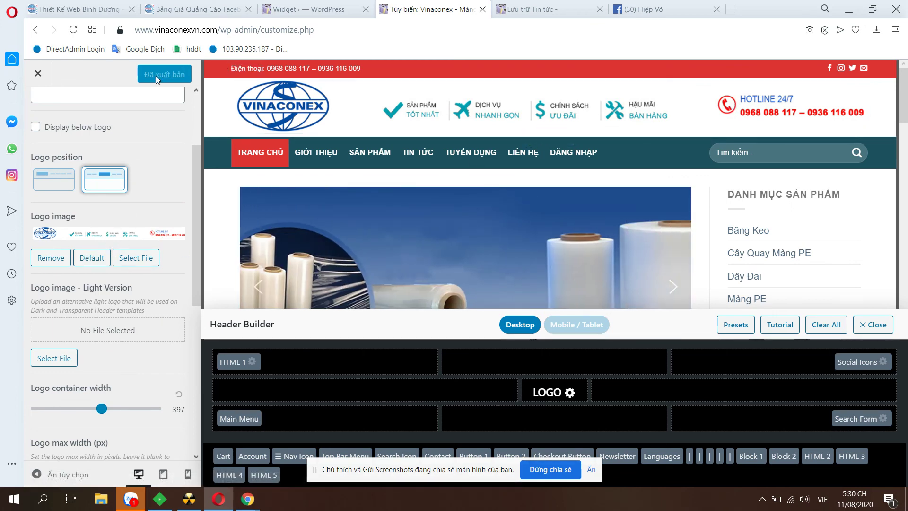
scroll(61, 125, "up", 3)
left_click(37, 112)
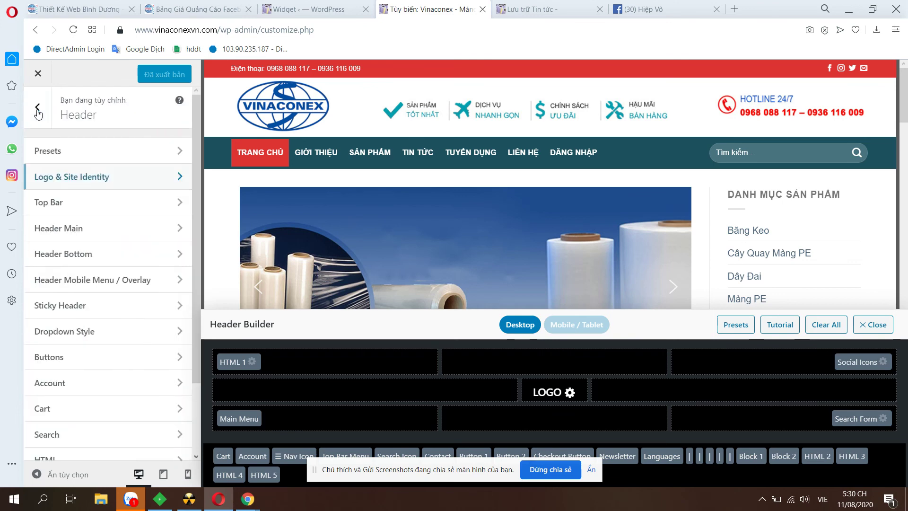
Examine the header's Top Bar settings and the phone text in its HTML 1 block
left_click(68, 209)
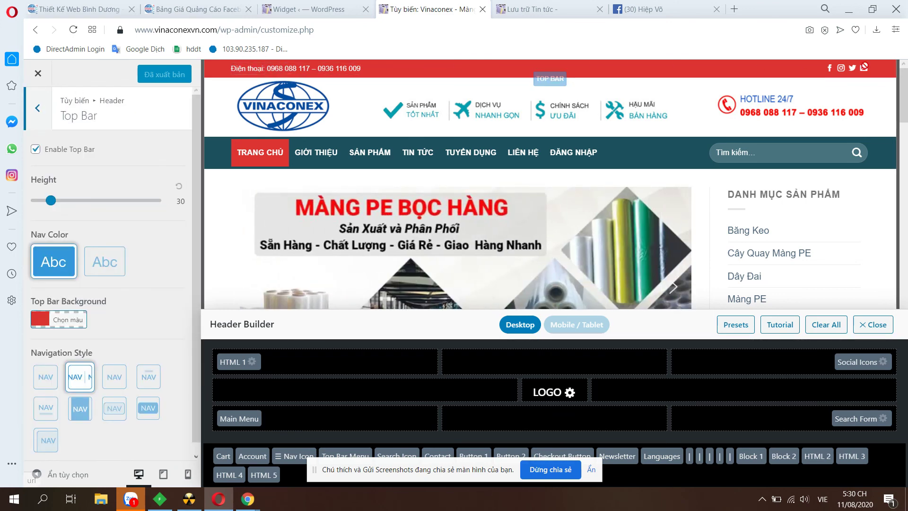
left_click(252, 362)
left_click_drag(67, 323, 51, 263)
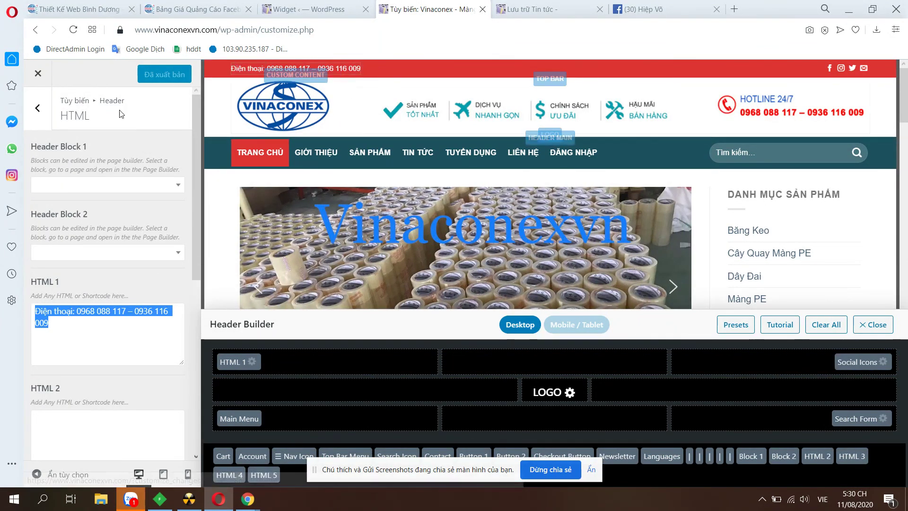
Examine the Social Icons element's Follow Icons settings, including the Facebook link, and close the customizer
left_click(37, 108)
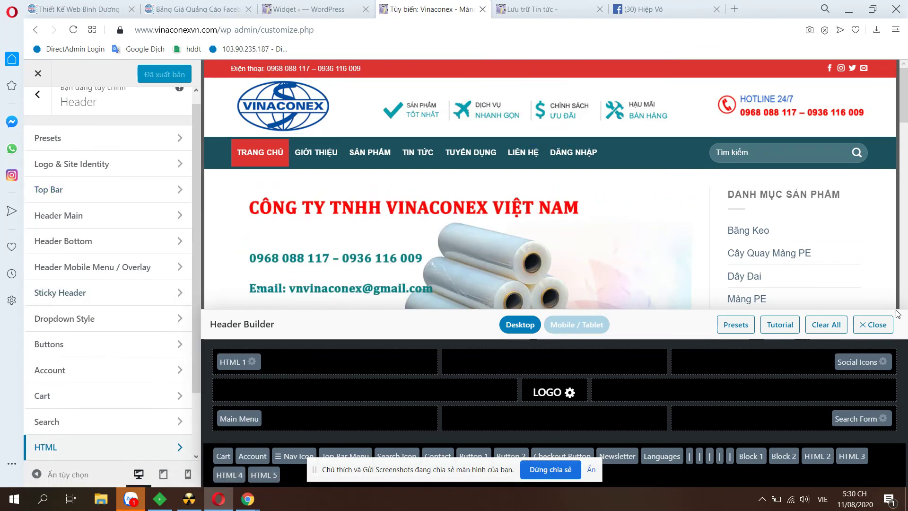
left_click(882, 362)
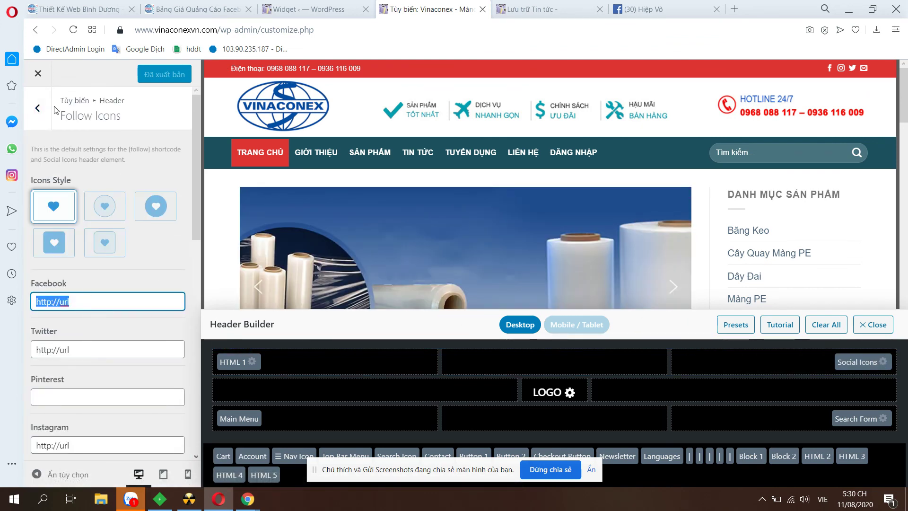
left_click(41, 78)
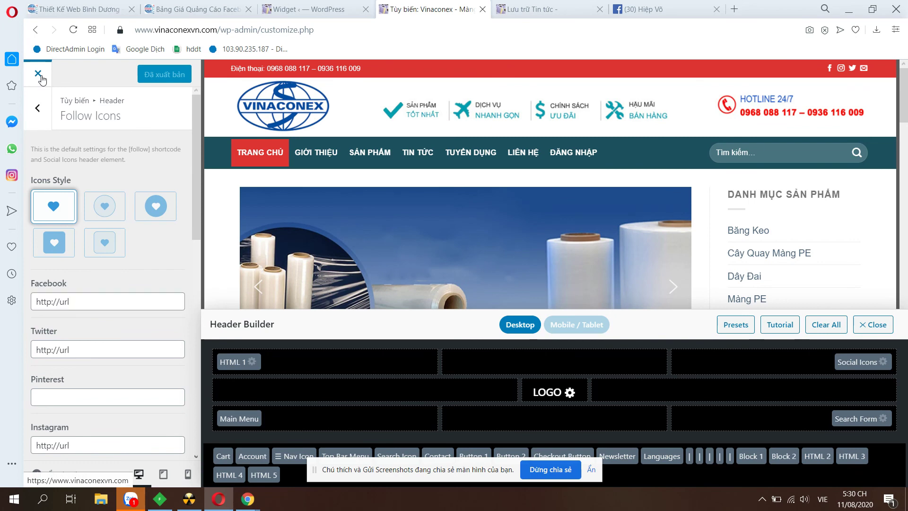